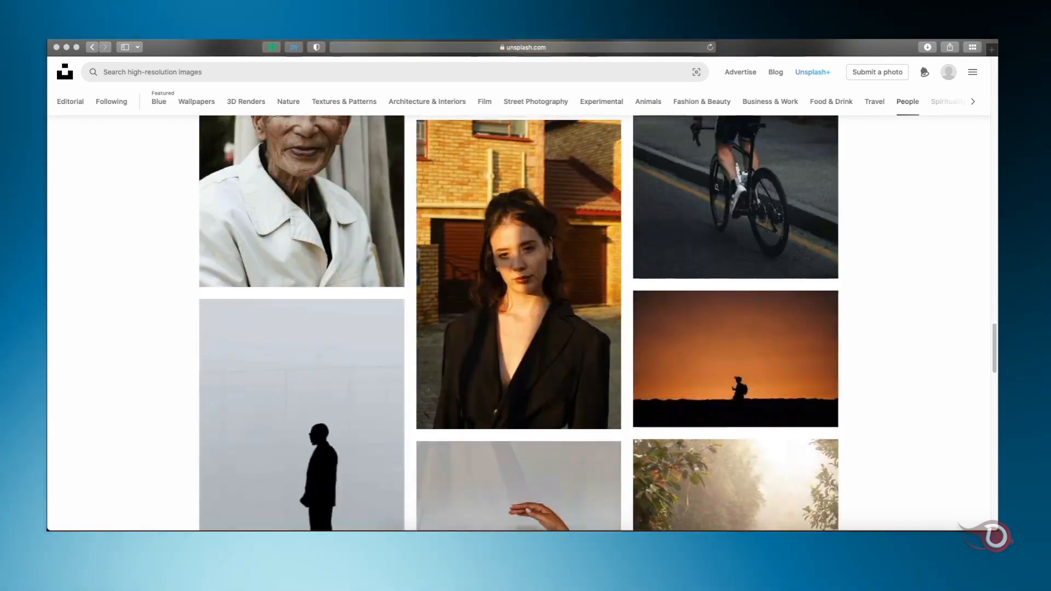
# Step: Browse the Food & Drink and Architecture & Interiors photo categories on Unsplash
pyautogui.click(830, 101)
pyautogui.scroll(-20, 519, 323)
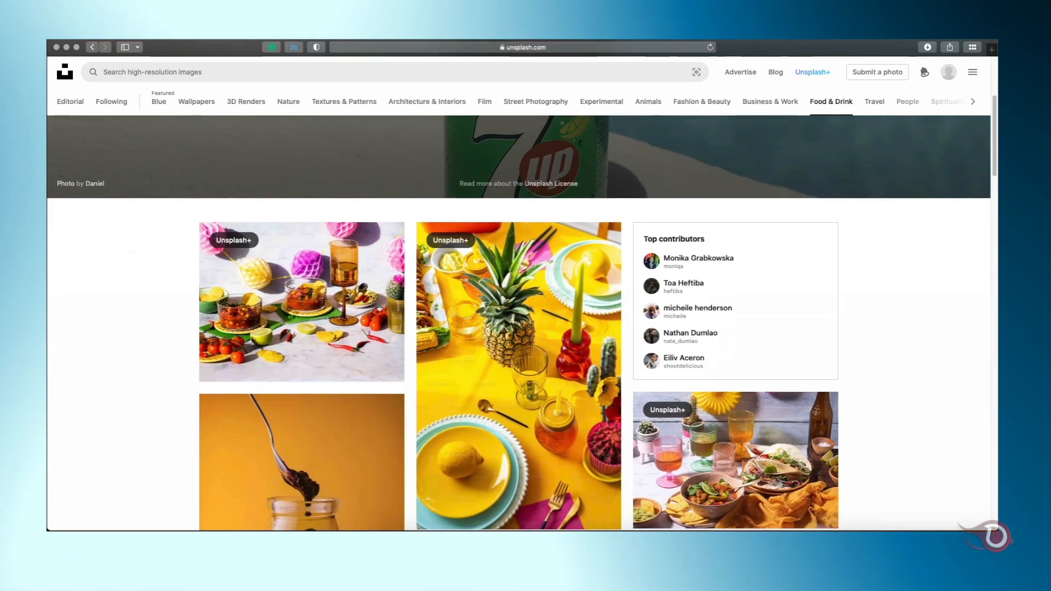
pyautogui.scroll(-6, 519, 219)
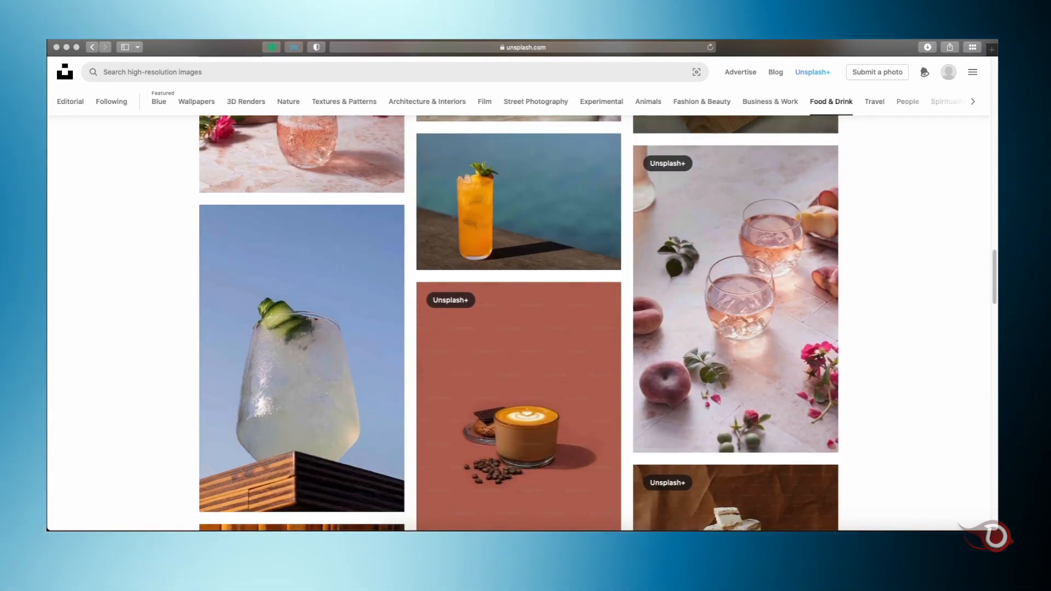
pyautogui.scroll(3, 518, 219)
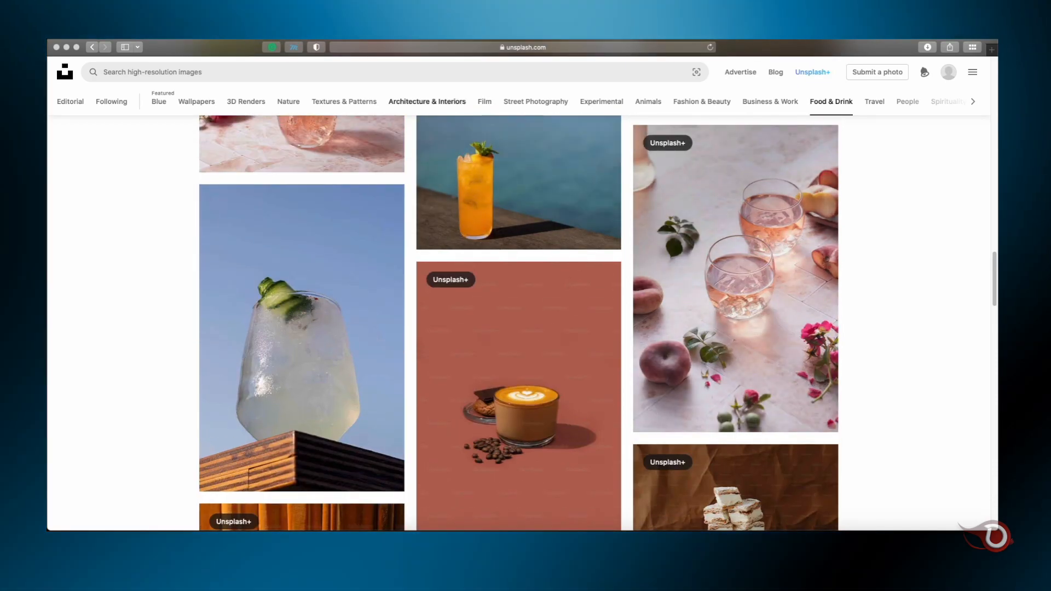
pyautogui.click(426, 101)
pyautogui.scroll(-5, 519, 323)
pyautogui.scroll(-15, 518, 322)
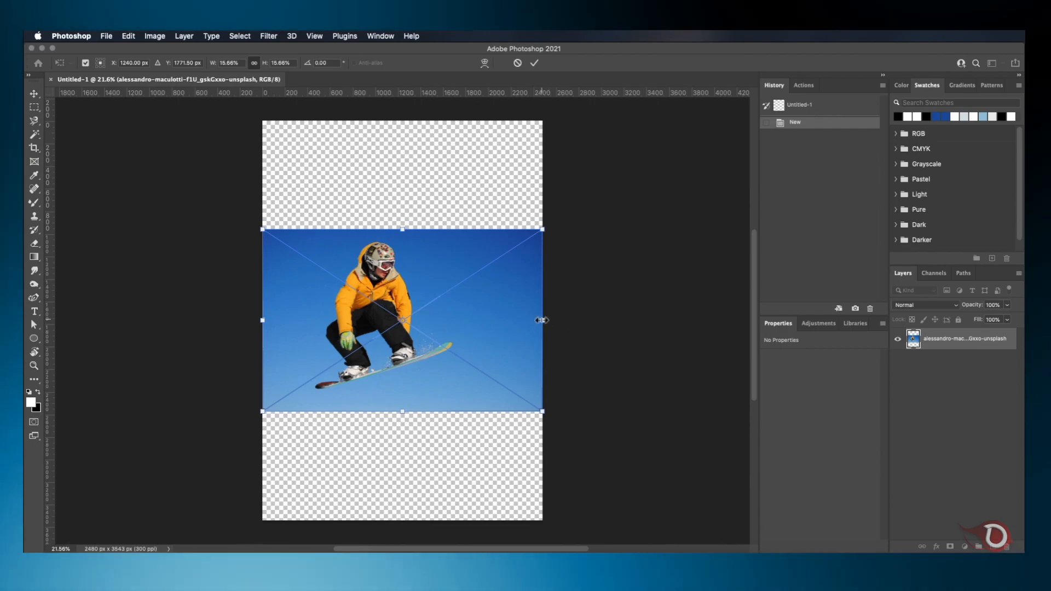
# Step: Scale the placed snowboarder photo to about 20.78%, reposition it over the canvas, and commit the placement
pyautogui.moveTo(542, 320); pyautogui.dragTo(618, 320)
pyautogui.moveTo(409, 312); pyautogui.dragTo(418, 312)
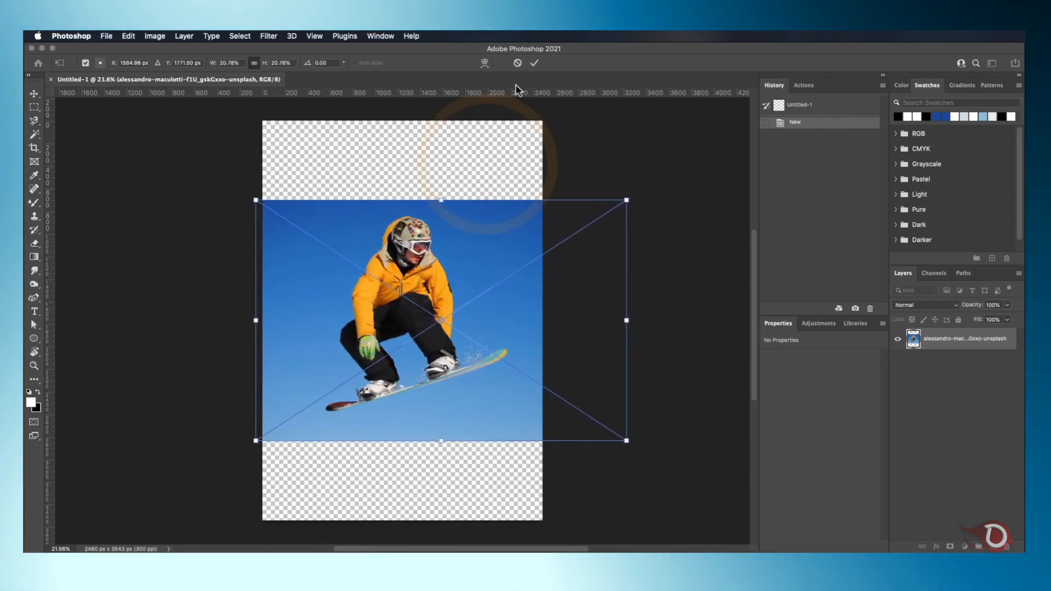
pyautogui.click(534, 63)
pyautogui.click(699, 272)
pyautogui.scroll(4, 359, 264)
pyautogui.scroll(-1, 359, 264)
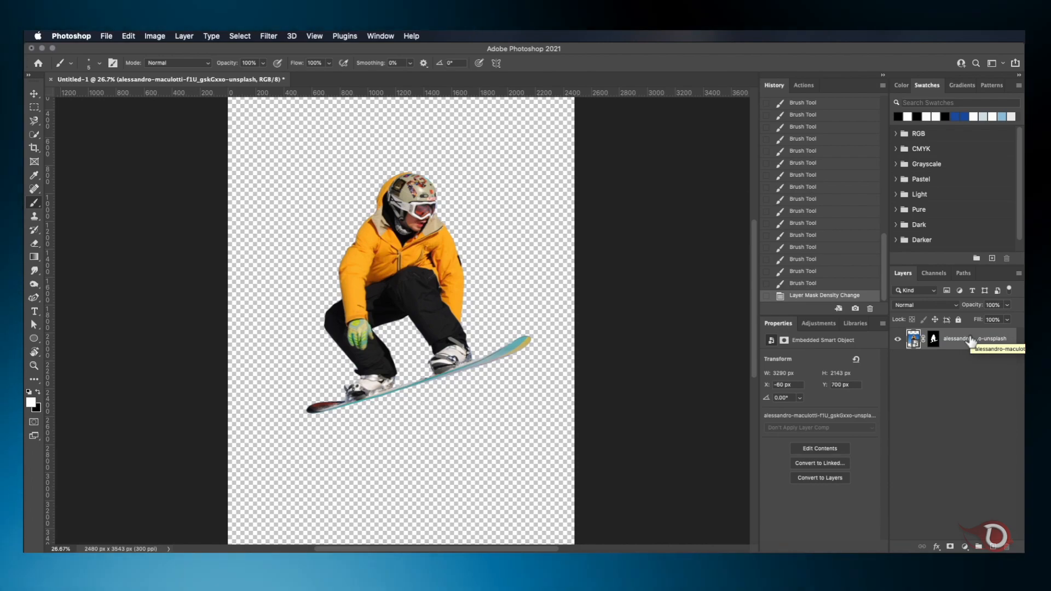
# Step: Duplicate the masked snowboarder layer and rename the copy Subject
pyautogui.press('super+j')
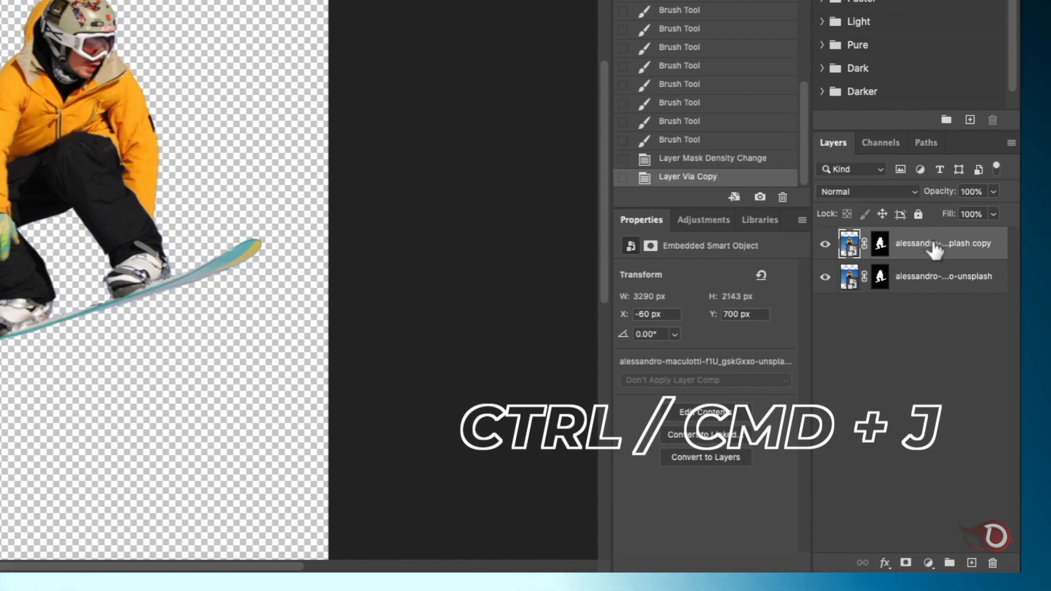
pyautogui.doubleClick(933, 245)
pyautogui.write('Subject')
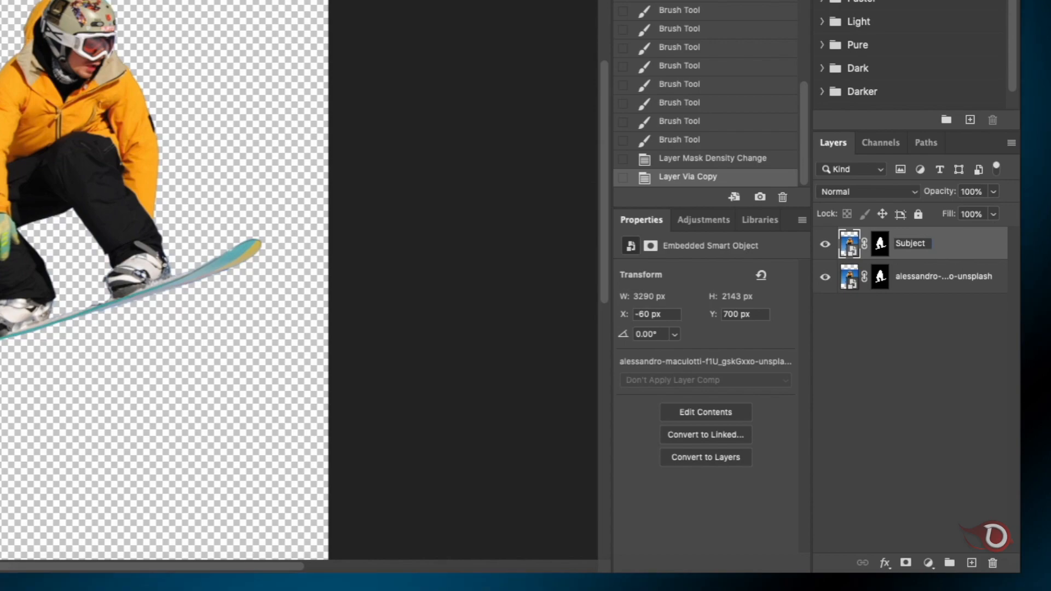
pyautogui.click(932, 323)
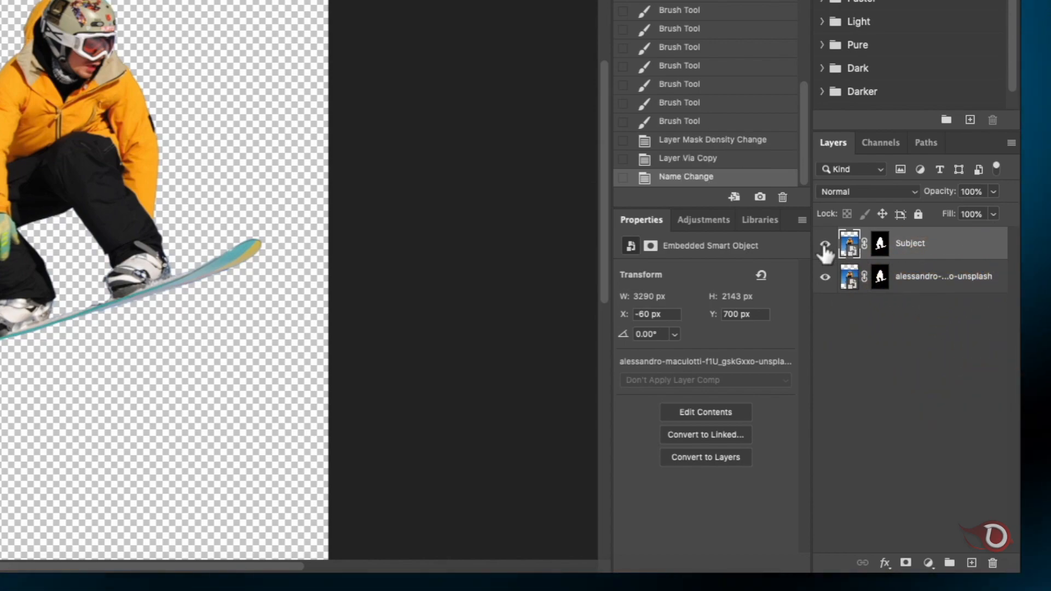
# Step: Hide the Subject layer and invert the original photo layer's mask so the snowboarder is cut out of the sky
pyautogui.click(880, 282)
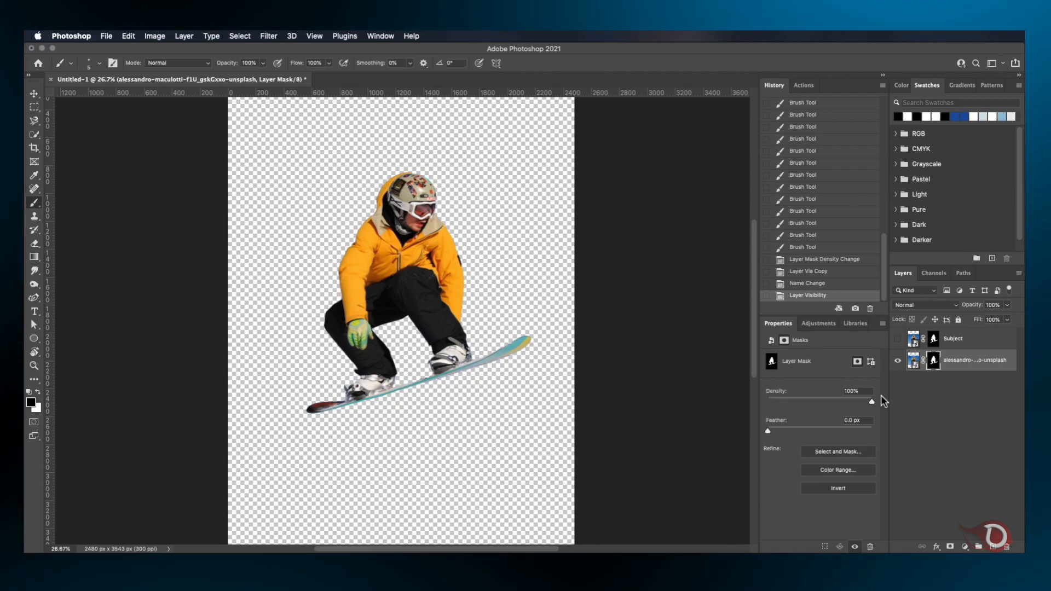
pyautogui.hotkey('ctrl', 'i')
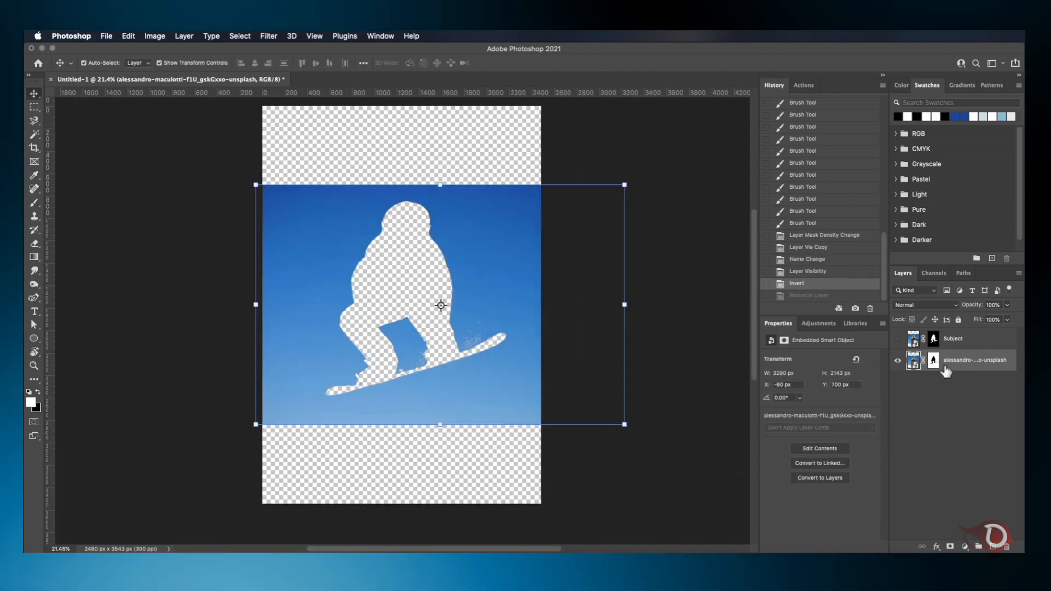
# Step: Convert the original photo layer with its inverted mask to a smart object and rasterize it
pyautogui.rightClick(972, 362)
pyautogui.click(972, 361)
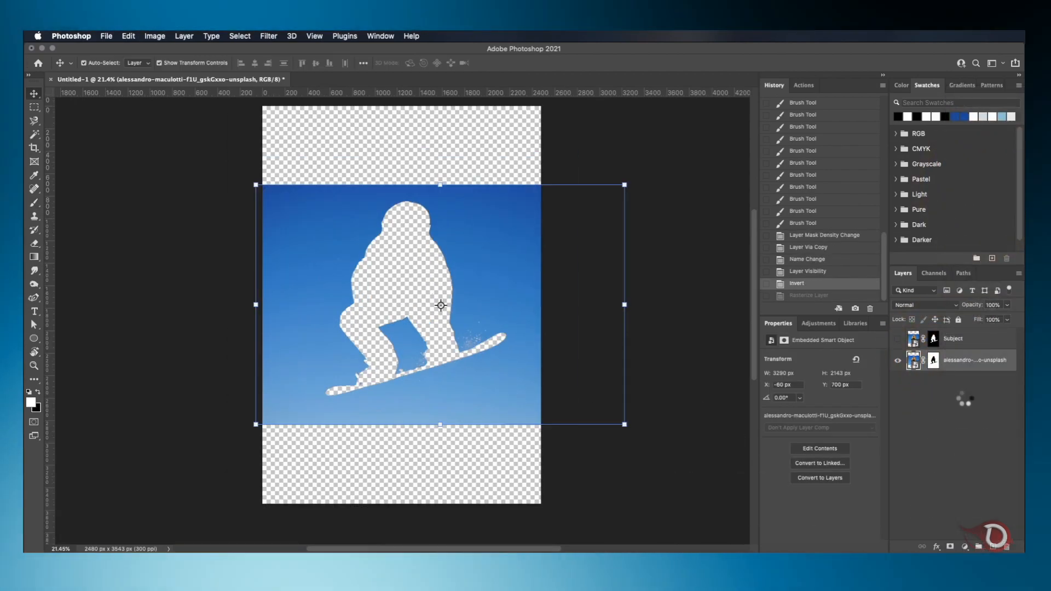
pyautogui.rightClick(953, 361)
pyautogui.click(979, 286)
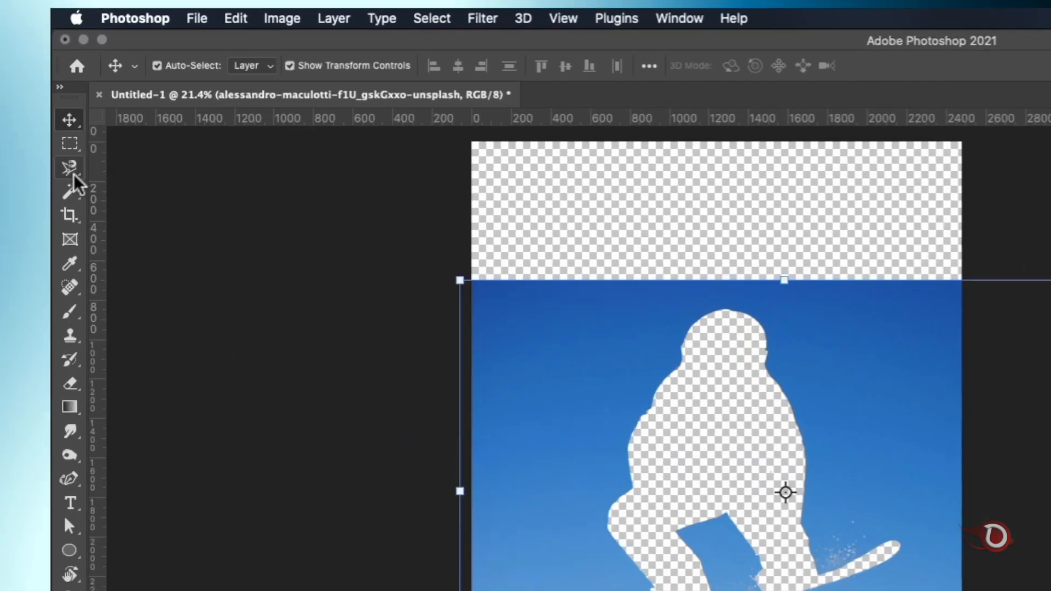
# Step: Select the snowboarder-shaped hole and the transparent areas above and below the sky with the Magic Wand tool
pyautogui.click(36, 123)
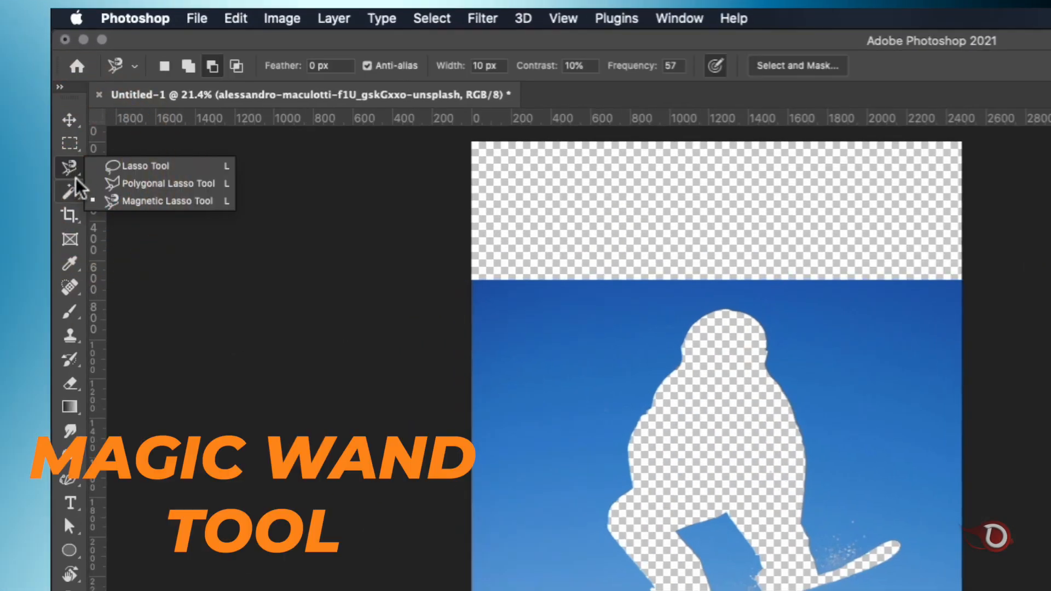
pyautogui.click(71, 192)
pyautogui.click(155, 226)
pyautogui.click(650, 232)
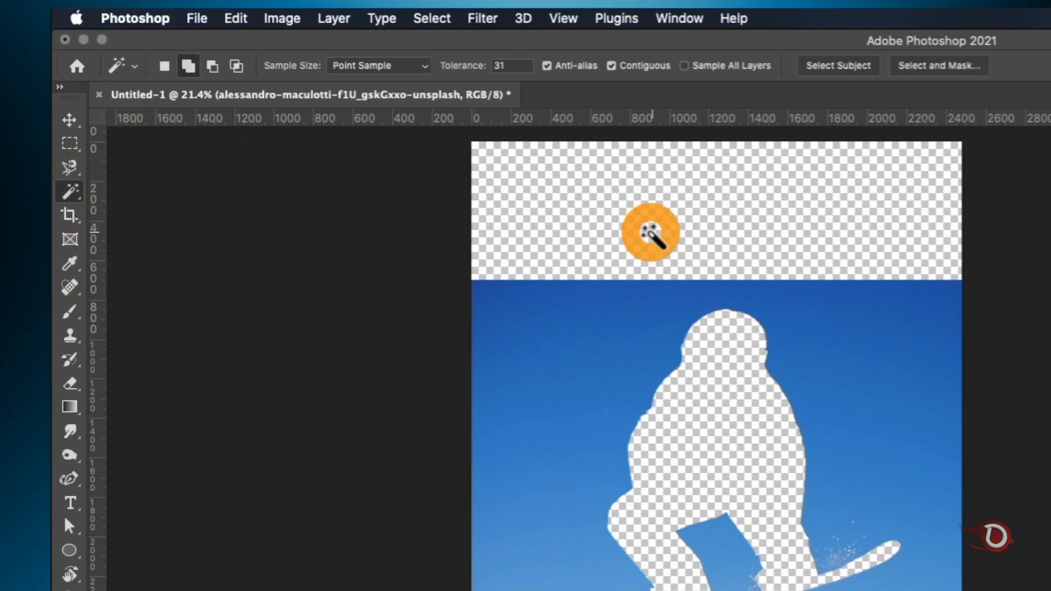
pyautogui.click(744, 429)
pyautogui.click(405, 448)
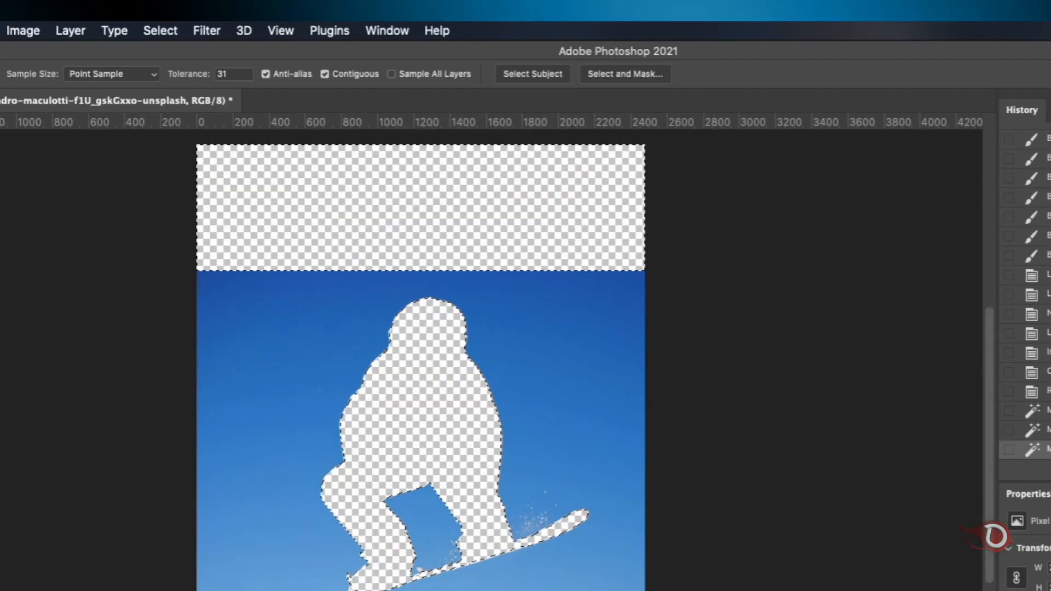
# Step: Expand the selection of transparent areas by 40 pixels
pyautogui.click(243, 34)
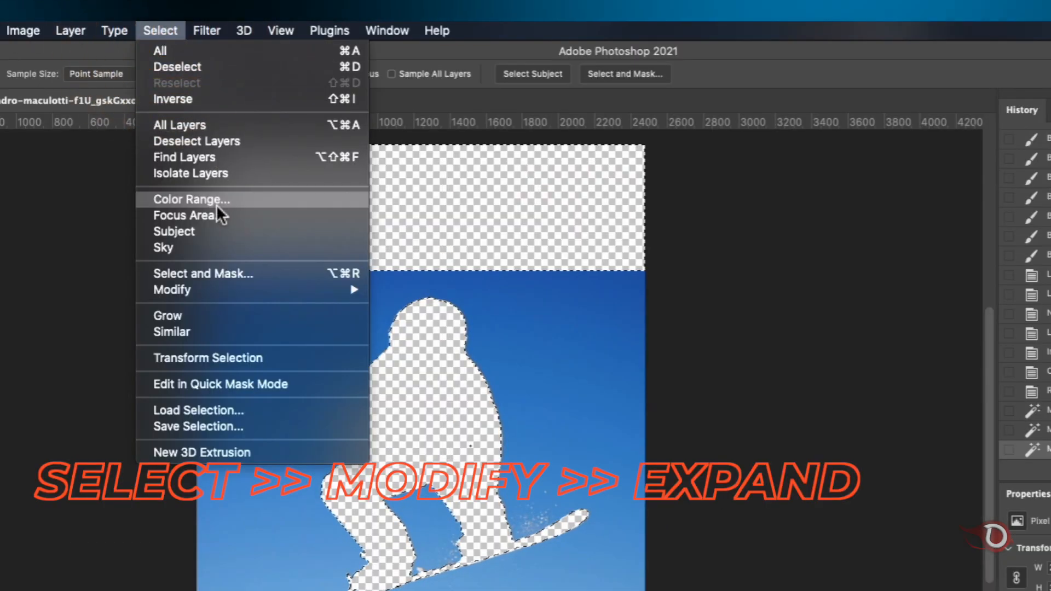
pyautogui.moveTo(196, 290)
pyautogui.click(442, 322)
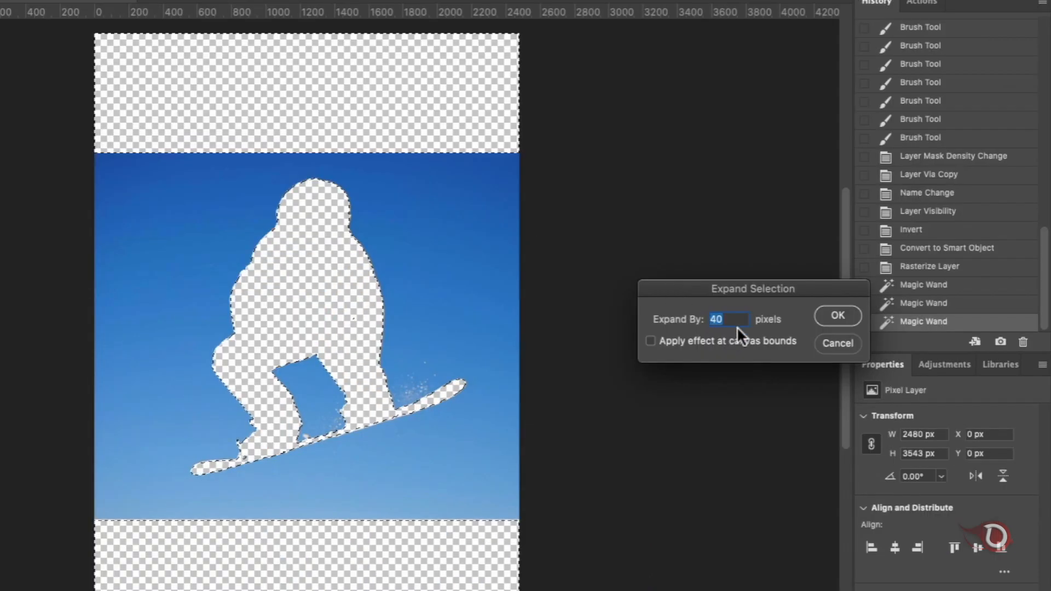
pyautogui.click(837, 316)
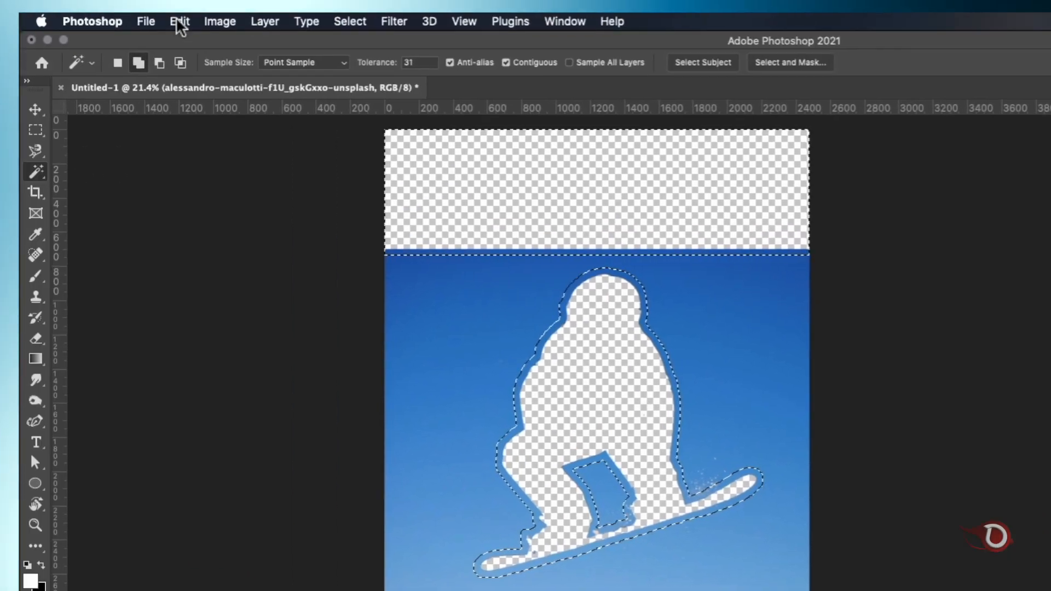
# Step: Fill the selection using Content-Aware with color adaptation at 100% opacity in Normal mode, and deselect it
pyautogui.click(178, 21)
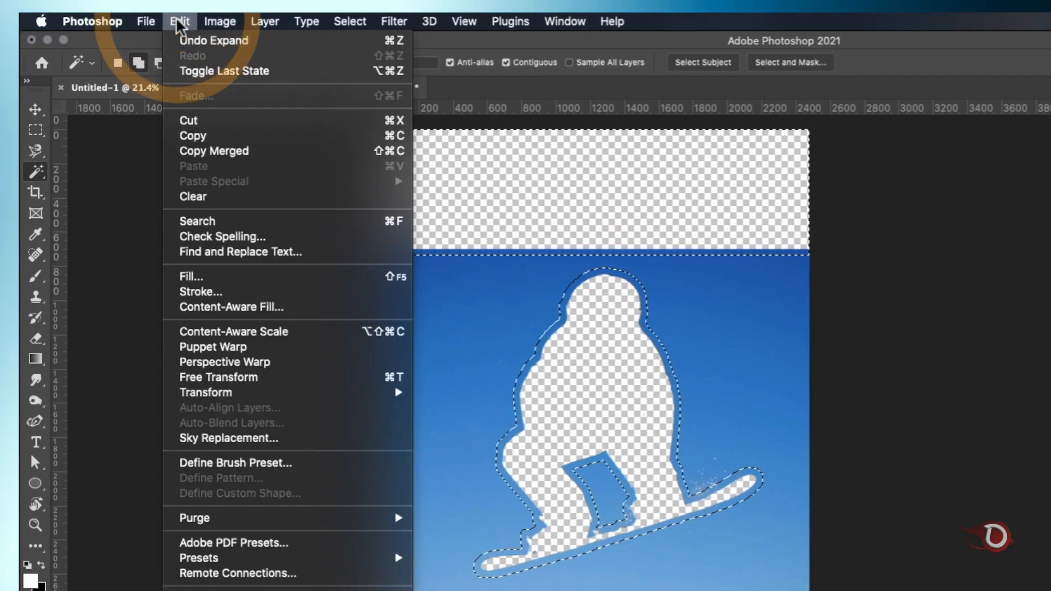
pyautogui.click(183, 276)
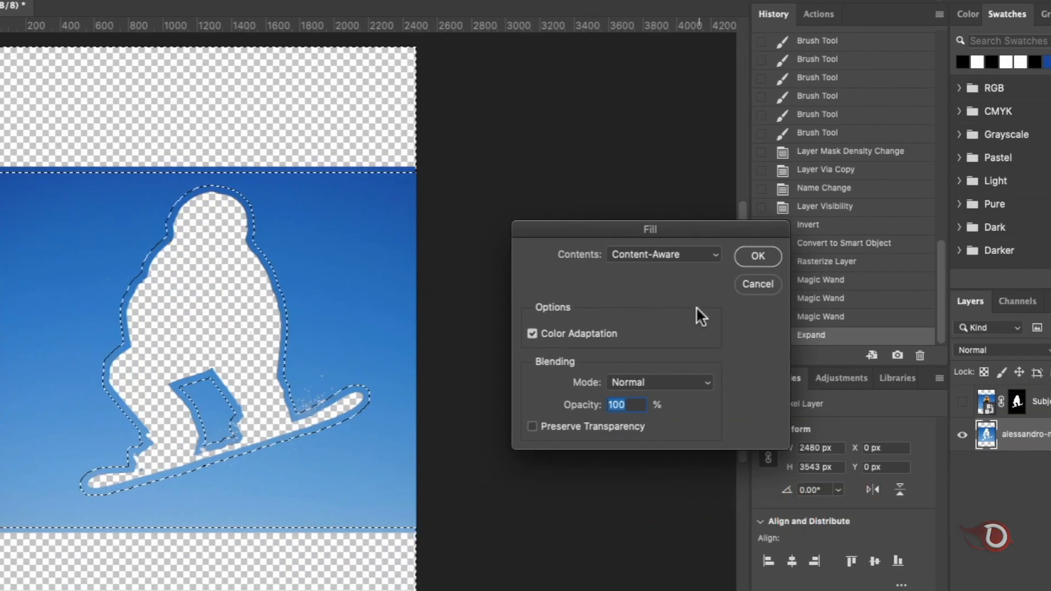
pyautogui.click(758, 256)
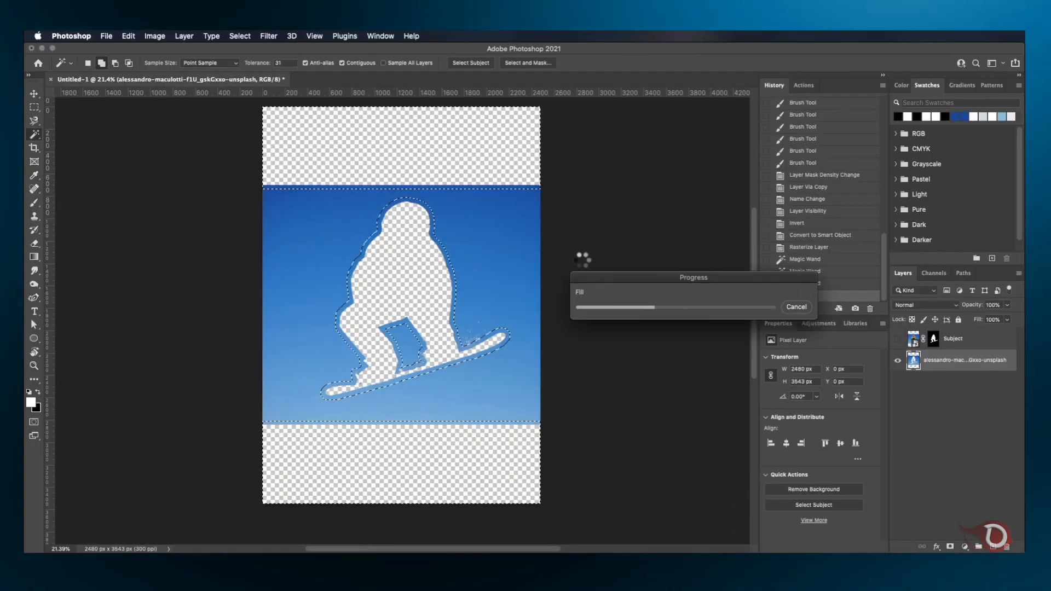
pyautogui.press('v')
pyautogui.press('super+d')
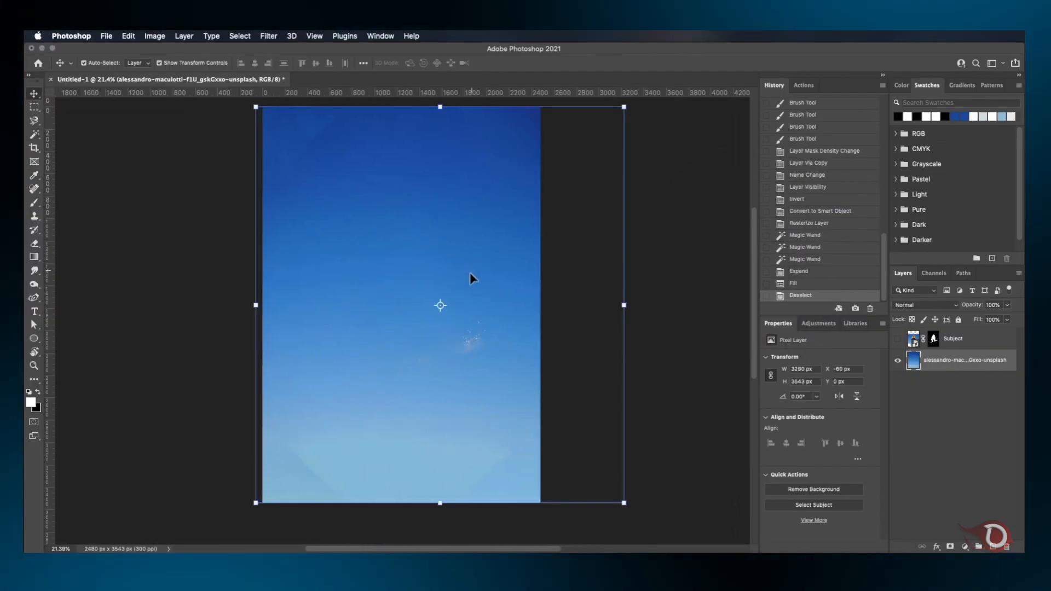
# Step: Enlarge the filled sky layer to about 4136 × 4455 px and apply the transform
pyautogui.scroll(5, 385, 310)
pyautogui.scroll(-2, 381, 307)
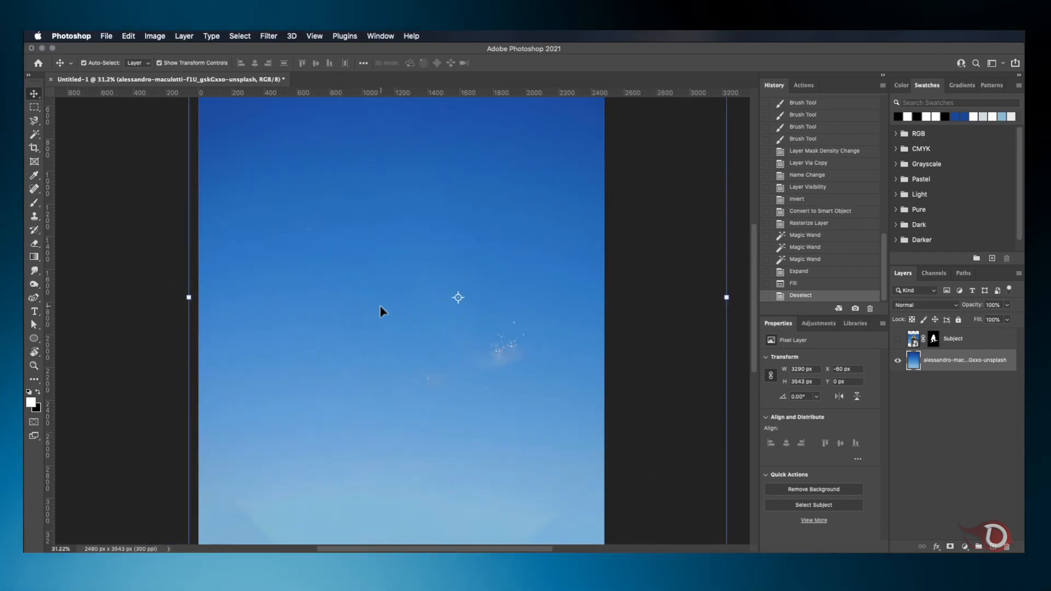
pyautogui.scroll(-4, 381, 307)
pyautogui.scroll(1, 382, 308)
pyautogui.scroll(-5, 382, 310)
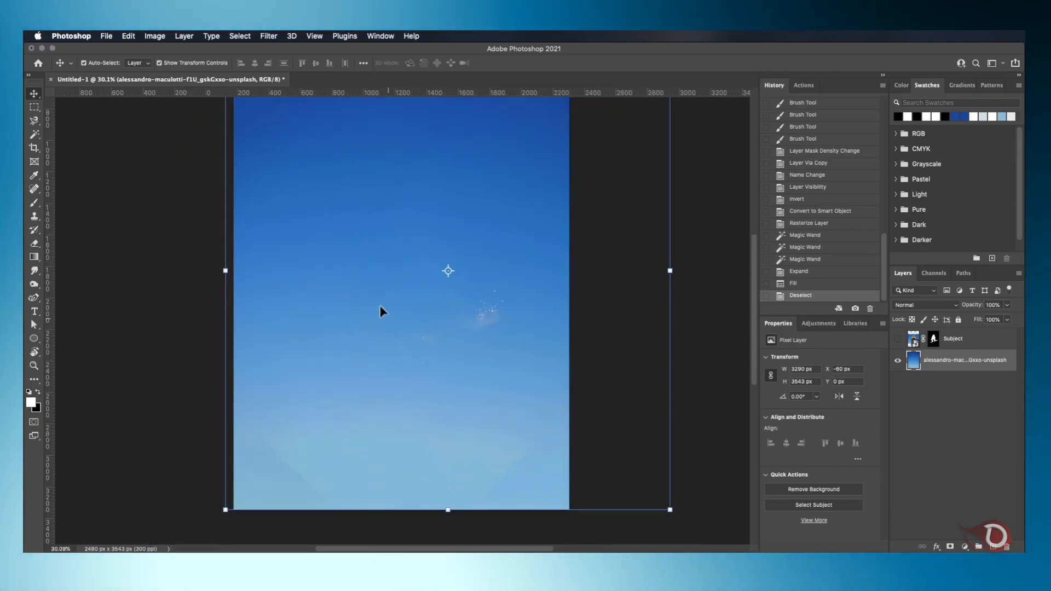
pyautogui.moveTo(575, 293); pyautogui.dragTo(611, 286)
pyautogui.click(553, 63)
# Step: Heal the first faint specks near the middle of the sky layer with the Healing Brush tool, sampling clean sky nearby
pyautogui.scroll(5, 416, 336)
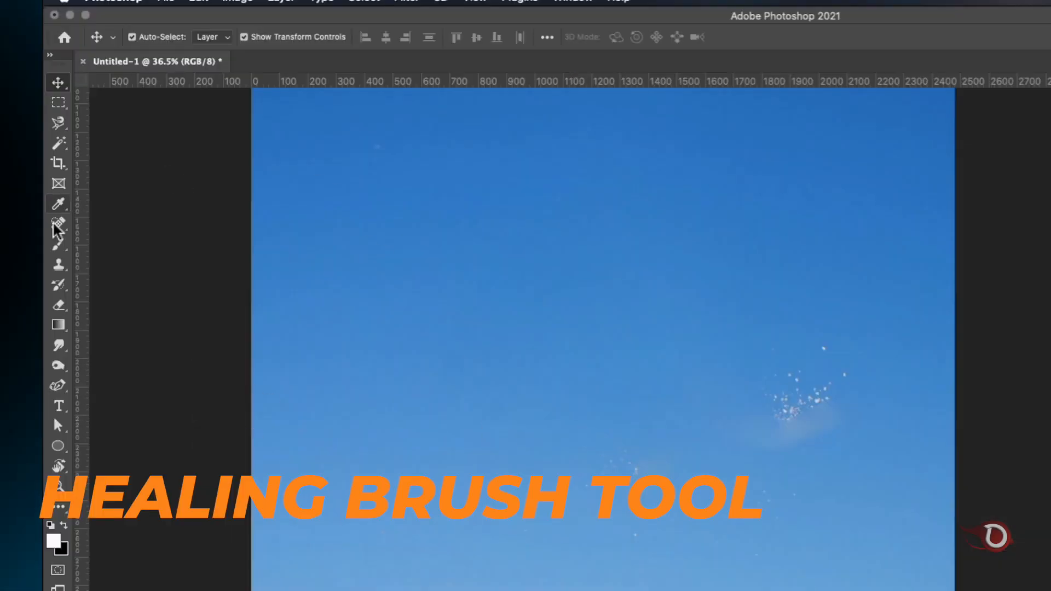
pyautogui.click(34, 189)
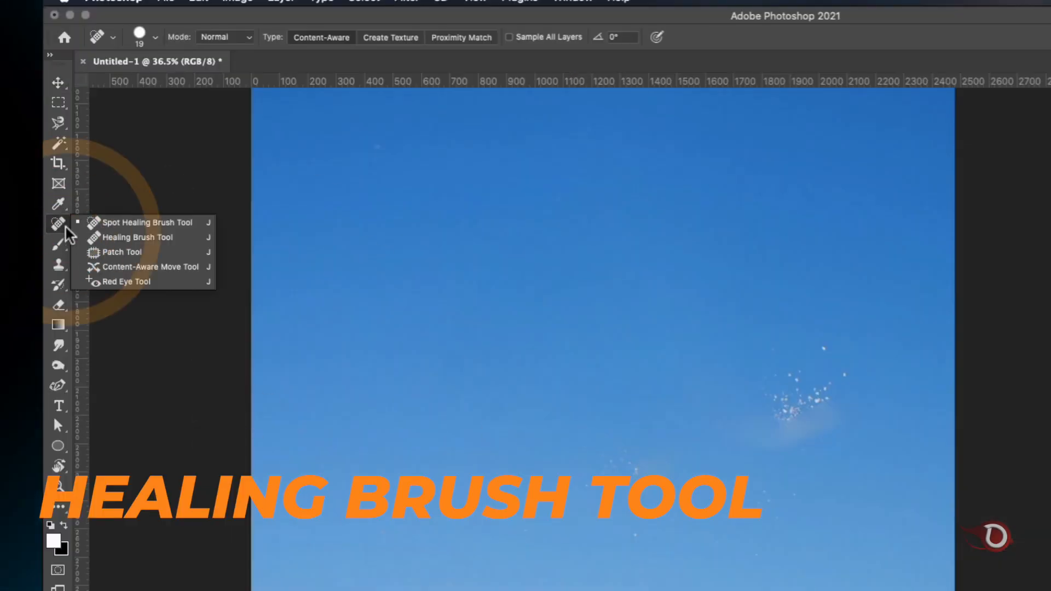
pyautogui.click(84, 197)
pyautogui.click(929, 362)
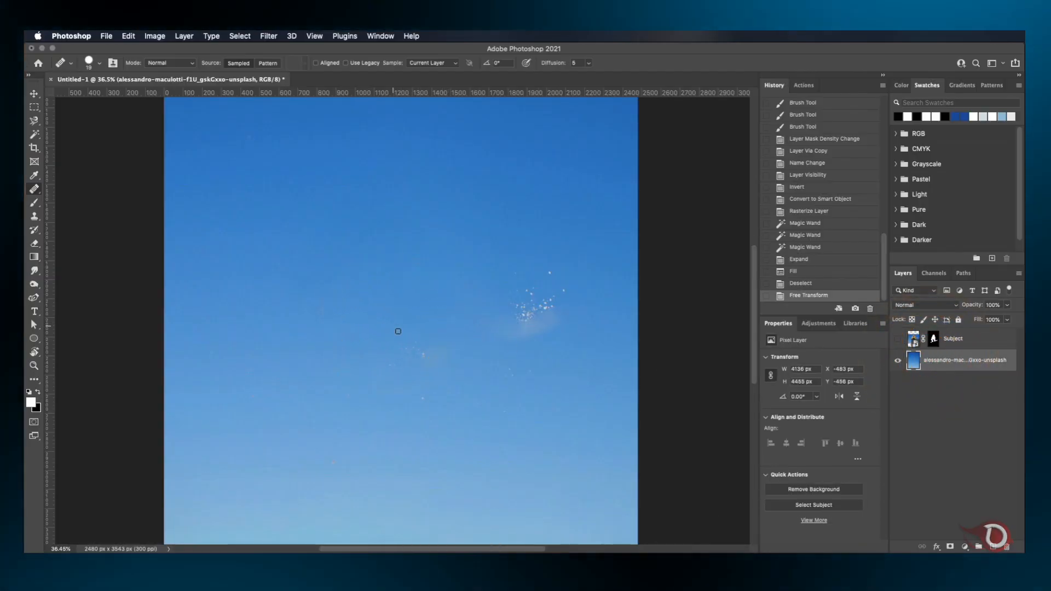
pyautogui.moveTo(415, 343); pyautogui.dragTo(411, 356)
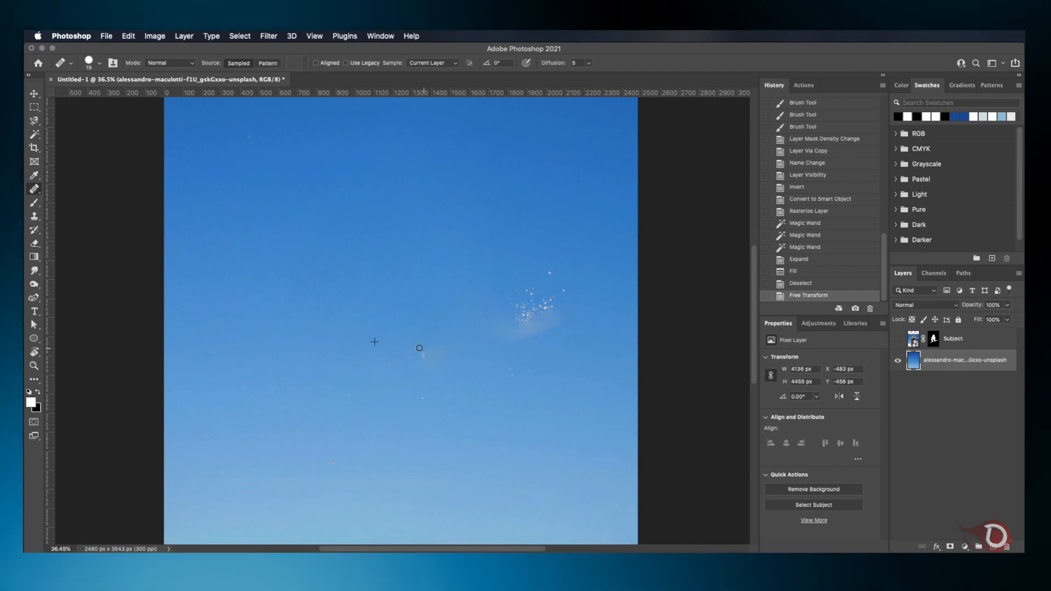
pyautogui.click(406, 351)
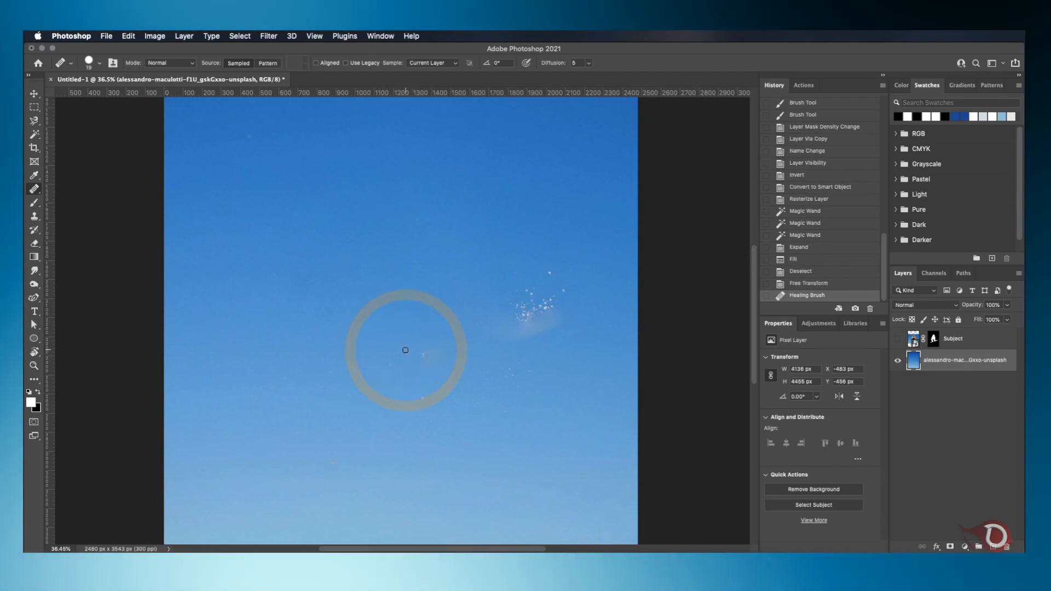
# Step: Enlarge the healing brush to 80 px and heal the remaining specks and smudges across the sky, resampling clean areas
pyautogui.press(']')
pyautogui.press(']')
pyautogui.press(']')
pyautogui.press(']')
pyautogui.press(']')
pyautogui.press(']')
pyautogui.press(']')
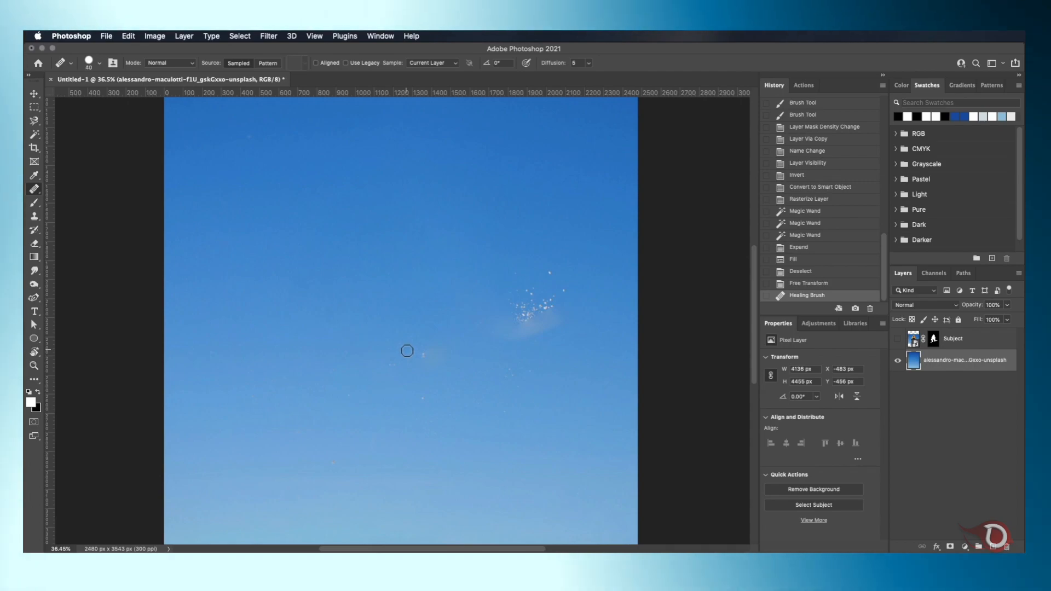
pyautogui.press(']')
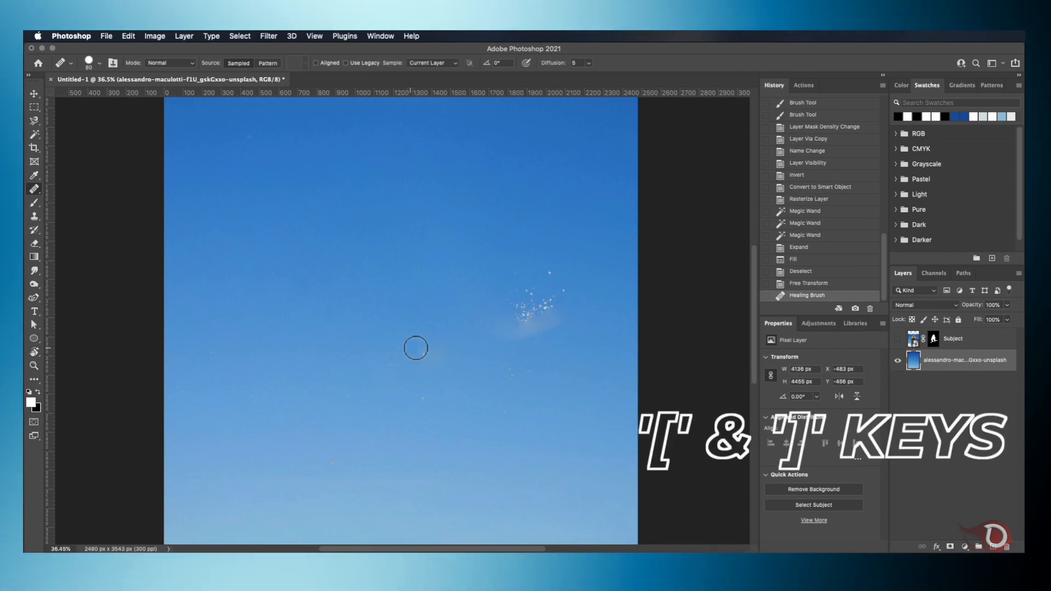
pyautogui.moveTo(424, 345)
pyautogui.mouseDown()
pyautogui.moveTo(458, 368)
pyautogui.moveTo(396, 373)
pyautogui.mouseUp()
pyautogui.keyDown('alt'); pyautogui.click(411, 319); pyautogui.keyUp('alt')
pyautogui.click(362, 385)
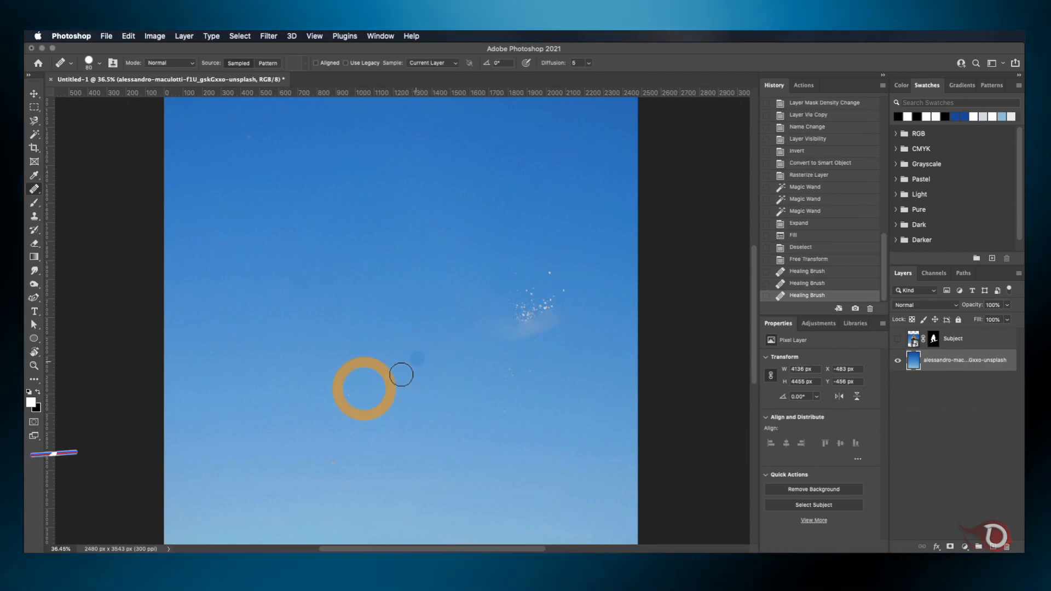
pyautogui.click(455, 371)
pyautogui.click(427, 397)
pyautogui.click(334, 460)
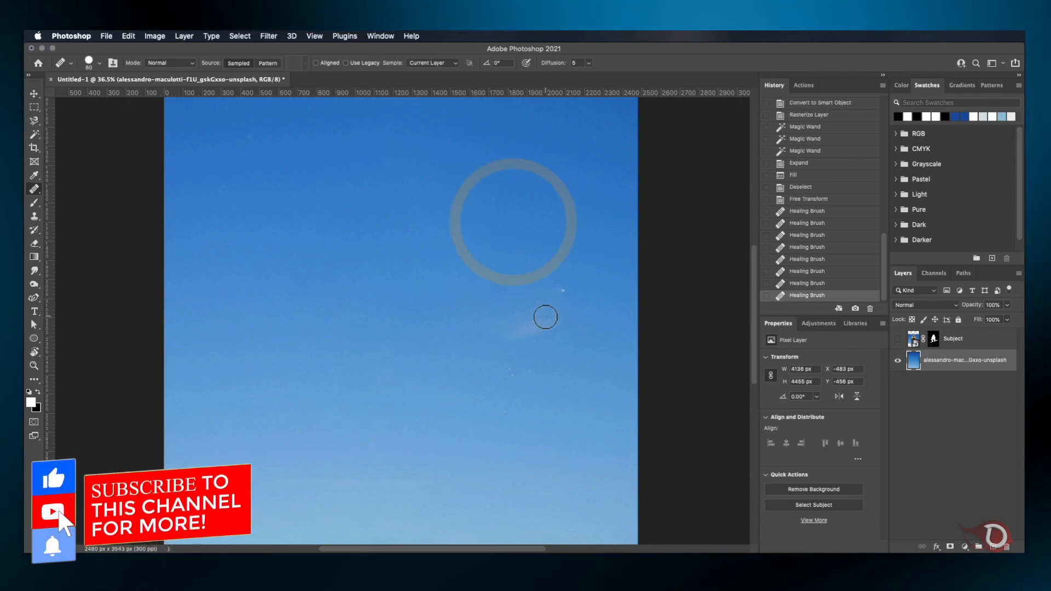
pyautogui.scroll(2, 427, 403)
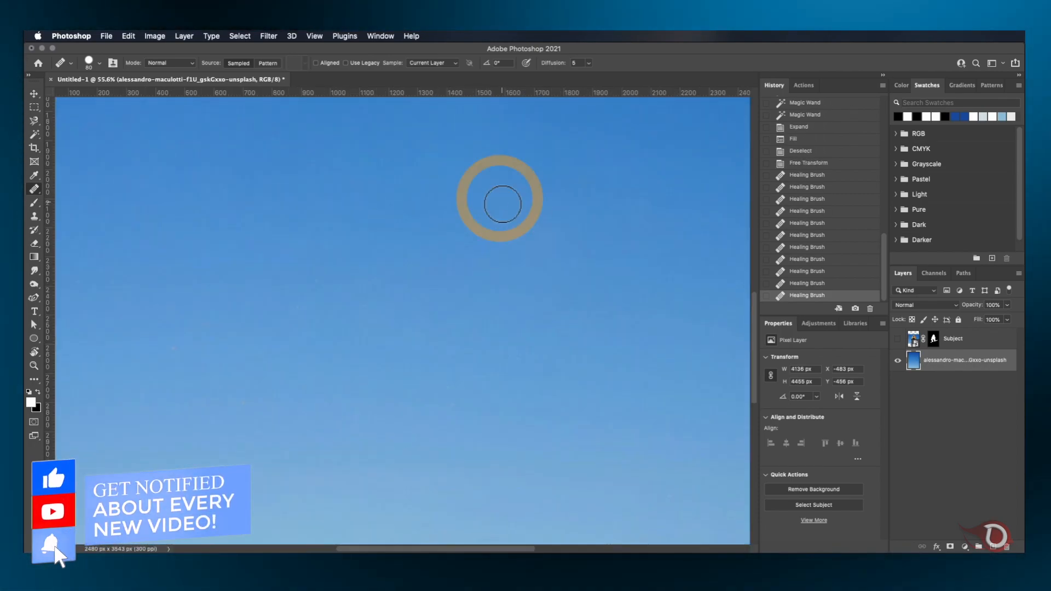
# Step: Make the hidden Subject layer visible again above the healed sky, with the Move tool active
pyautogui.scroll(-2, 417, 350)
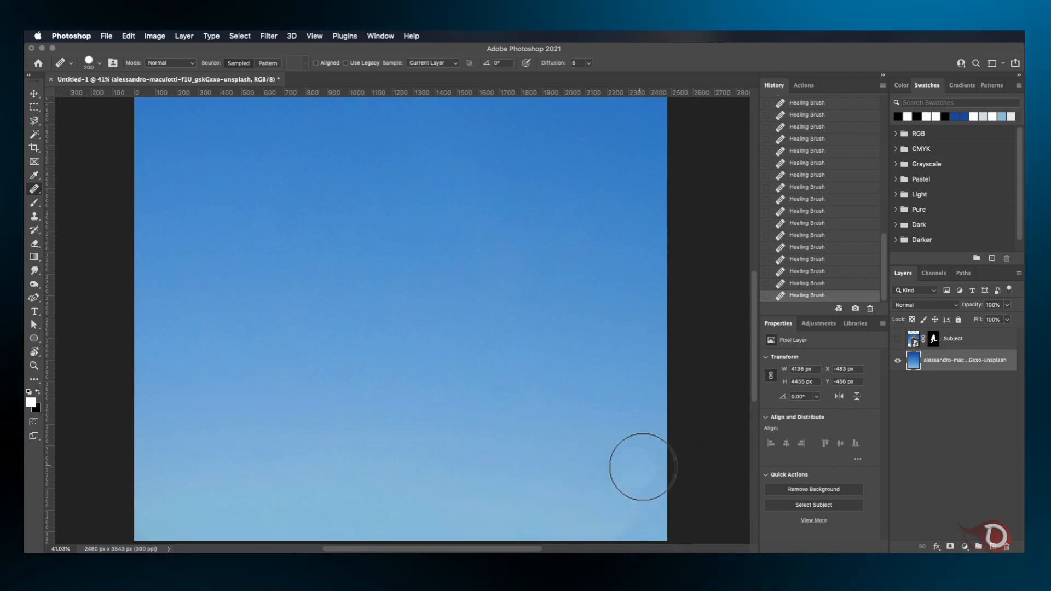
pyautogui.scroll(-3, 544, 371)
pyautogui.press('v')
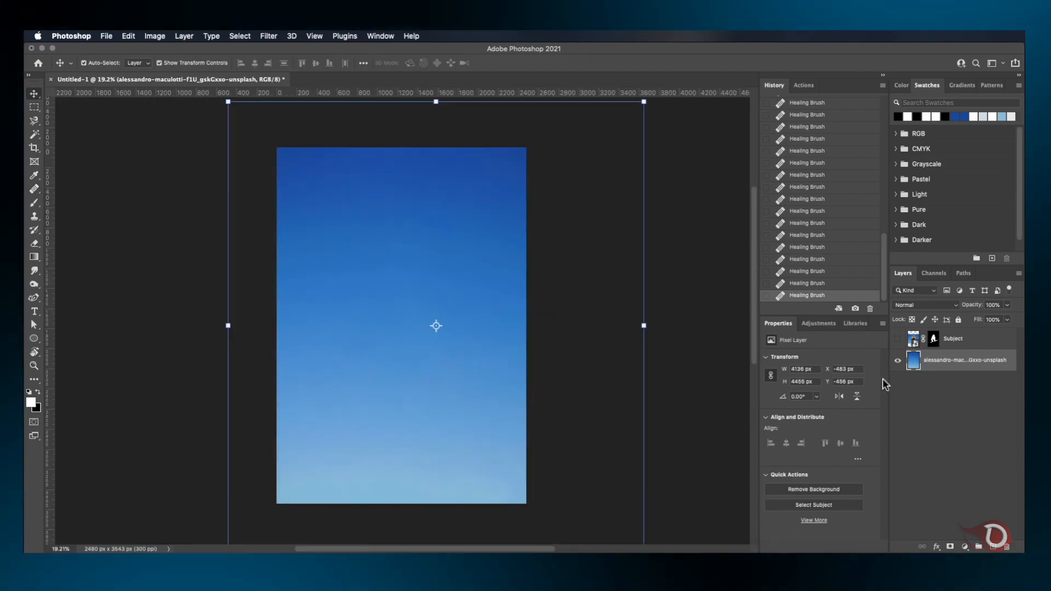
pyautogui.click(898, 339)
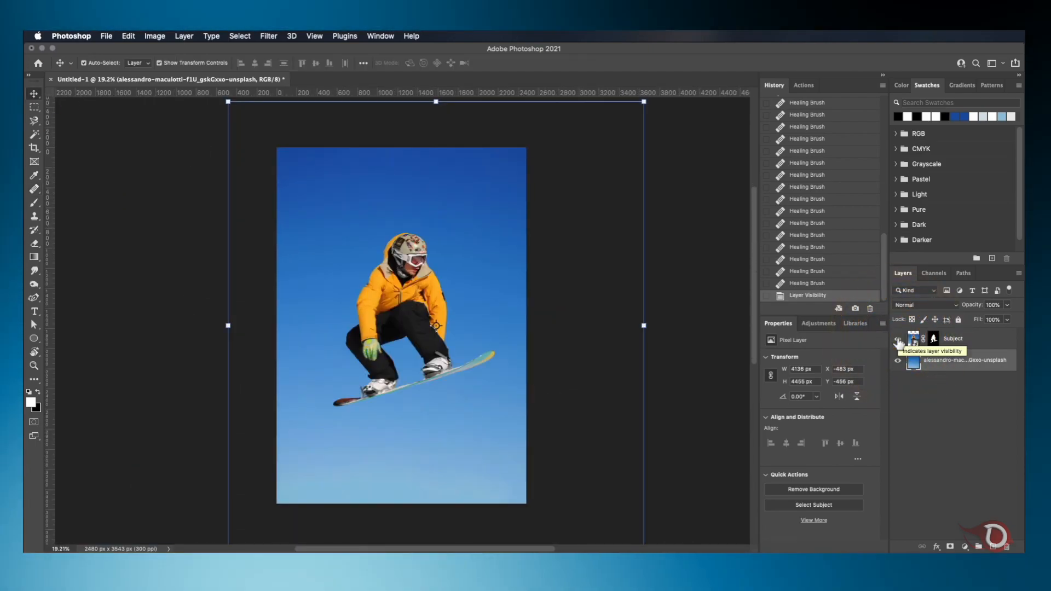
# Step: Convert the Subject layer to a smart object and duplicate it
pyautogui.rightClick(974, 339)
pyautogui.click(975, 199)
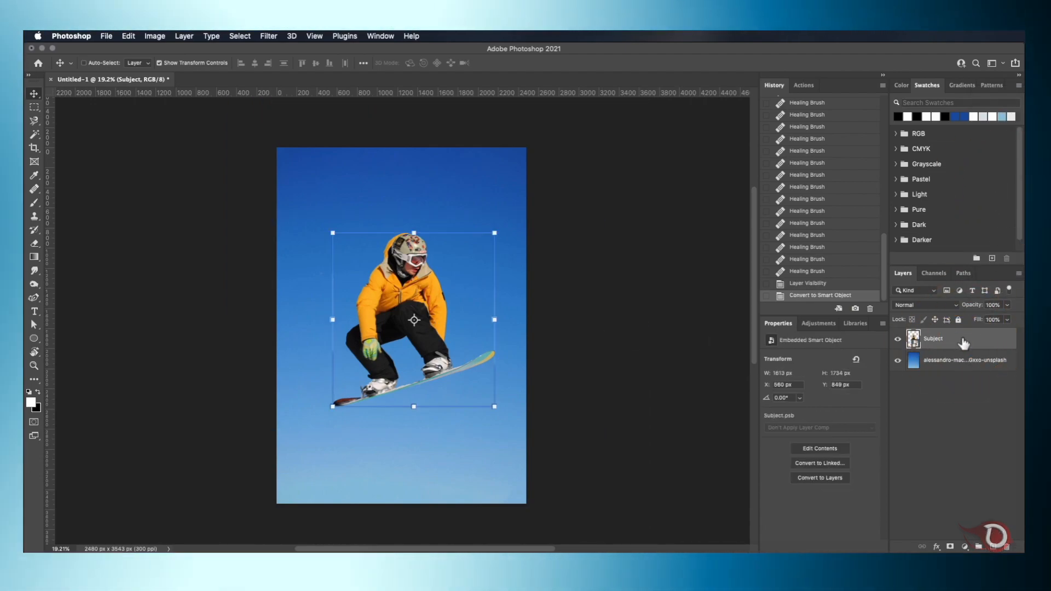
pyautogui.hotkey('ctrl', 'j')
pyautogui.scroll(2, 362, 375)
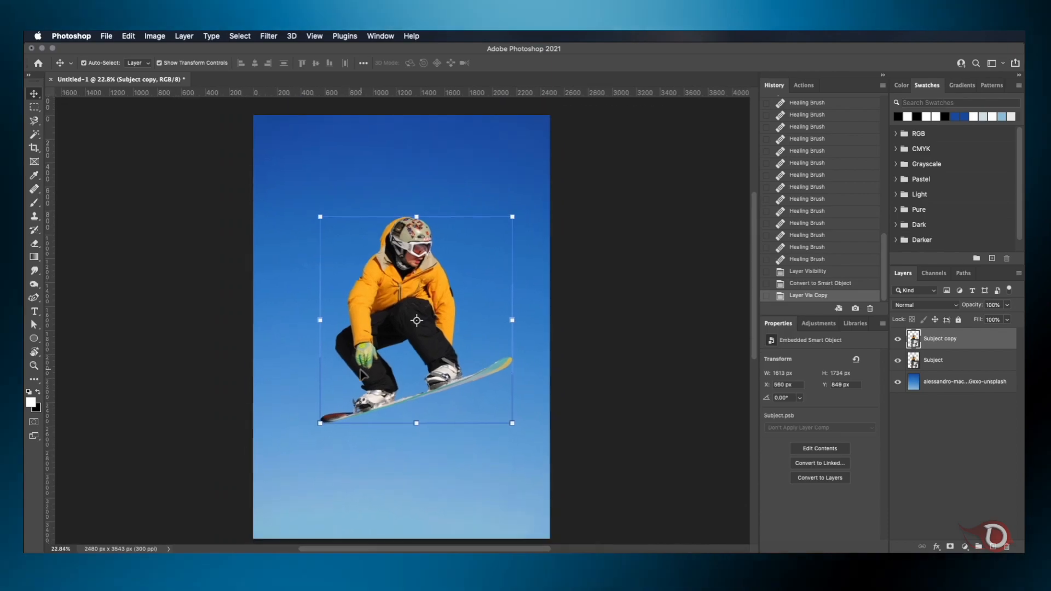
# Step: Add an empty layer between Subject and Subject copy, and hide Subject copy
pyautogui.scroll(-1, 361, 376)
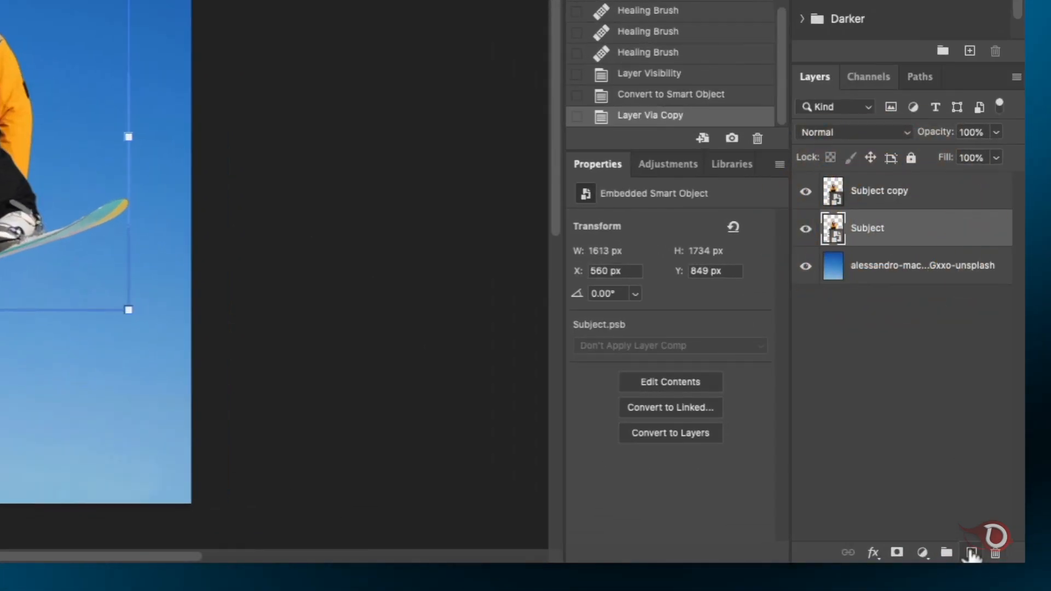
pyautogui.click(972, 554)
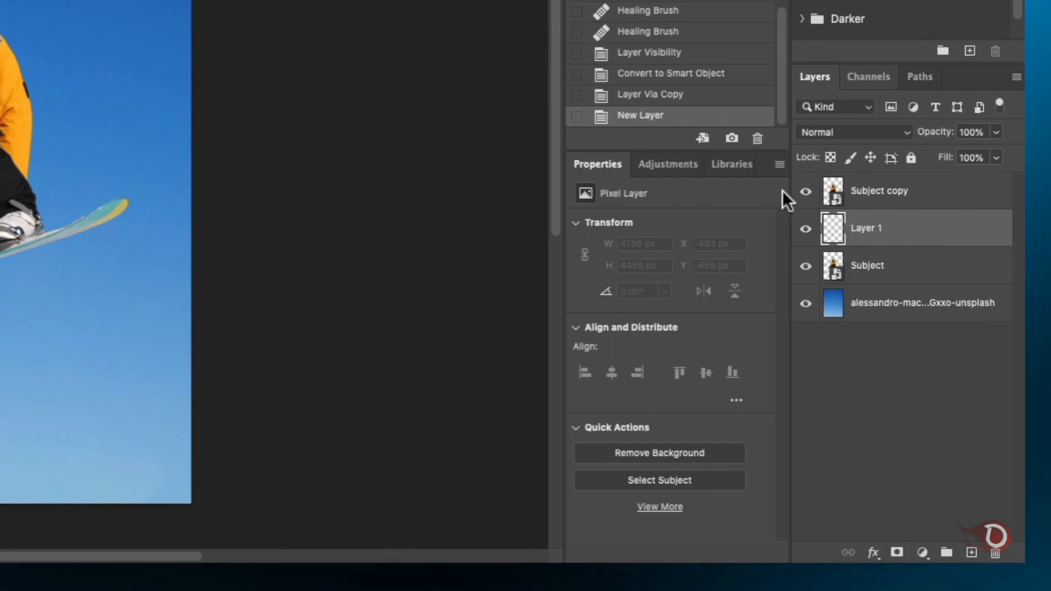
pyautogui.click(806, 193)
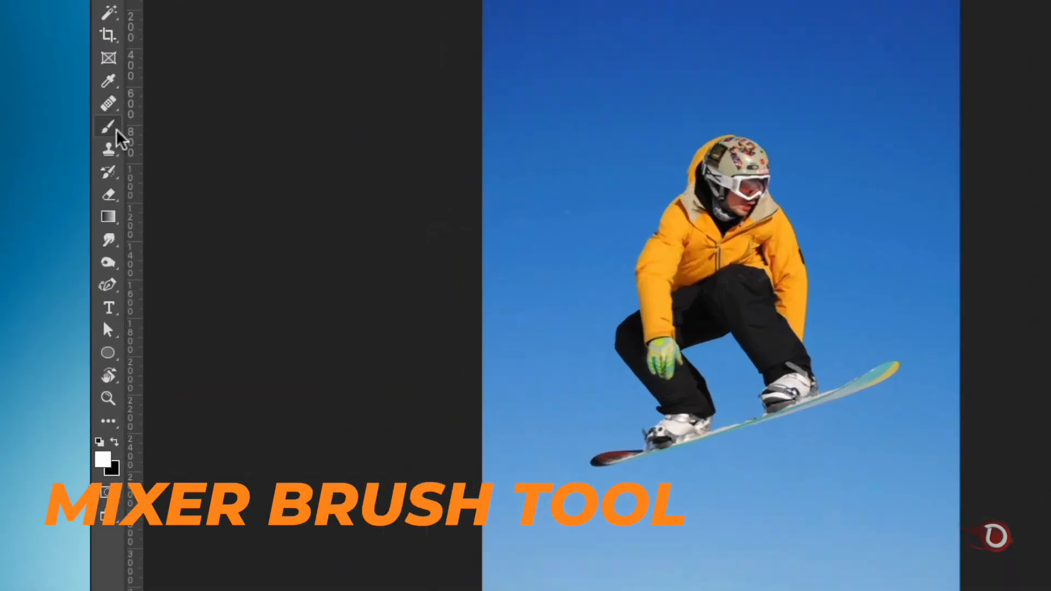
# Step: Activate the Mixer Brush tool with the Hard Round tip from the General Brushes
pyautogui.rightClick(116, 130)
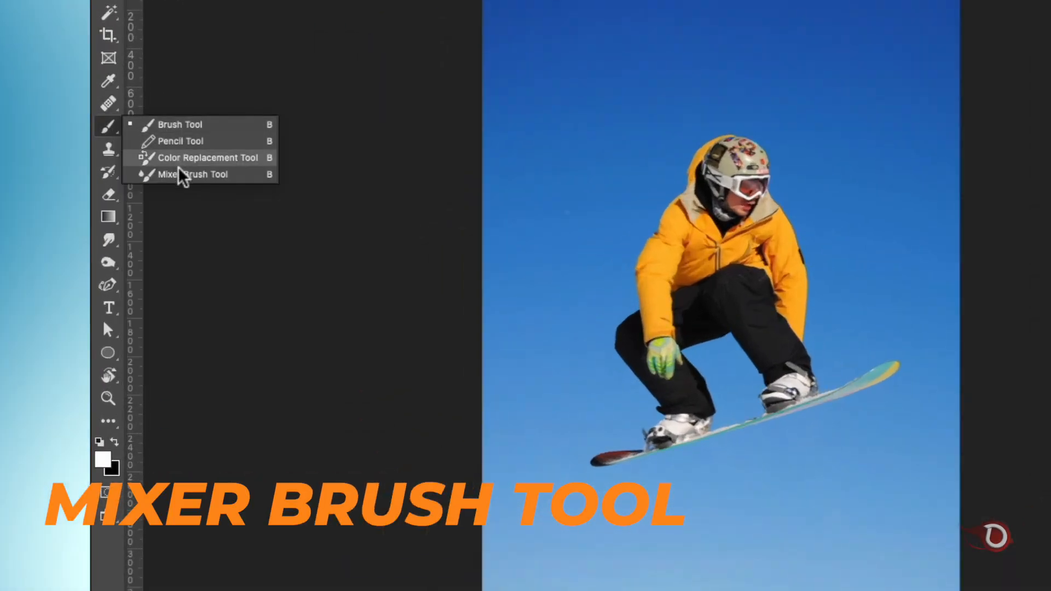
pyautogui.click(181, 173)
pyautogui.click(99, 62)
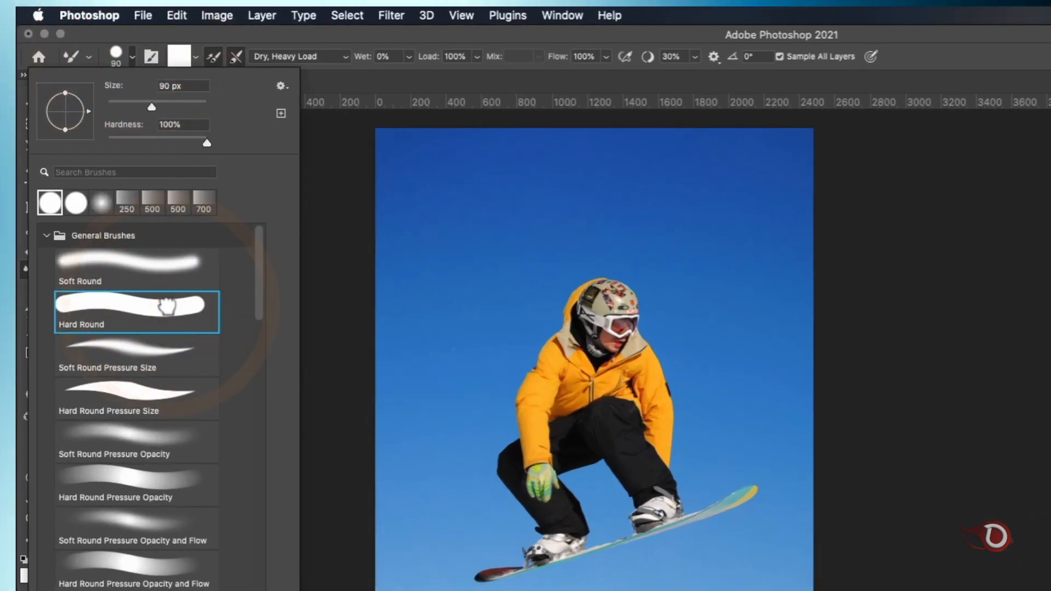
pyautogui.doubleClick(170, 313)
# Step: Set the Mixer Brush tip's spacing to 1% in its brush settings
pyautogui.click(151, 57)
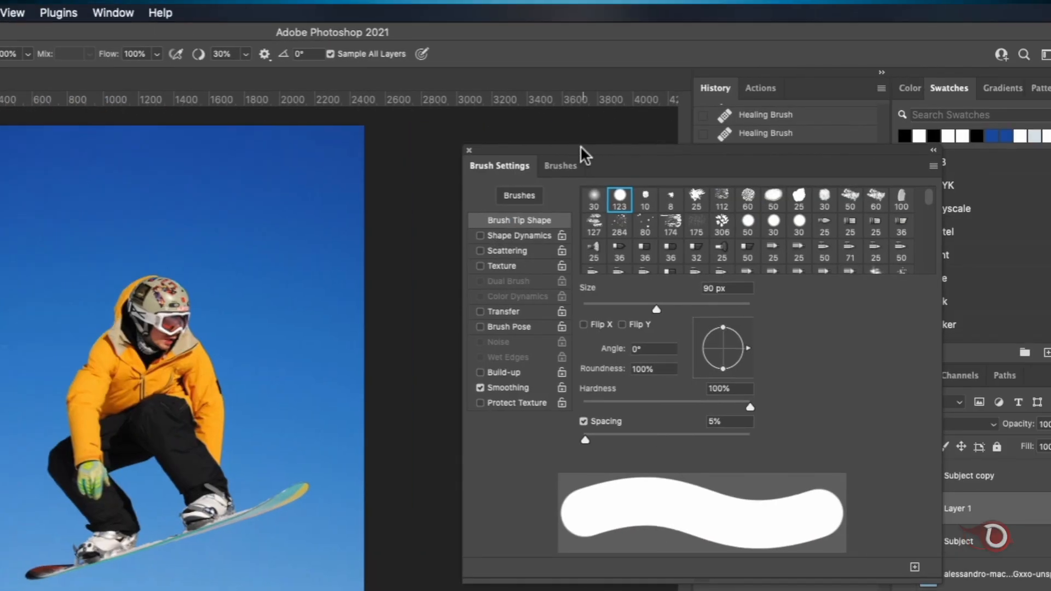
pyautogui.moveTo(1030, 150); pyautogui.dragTo(961, 148)
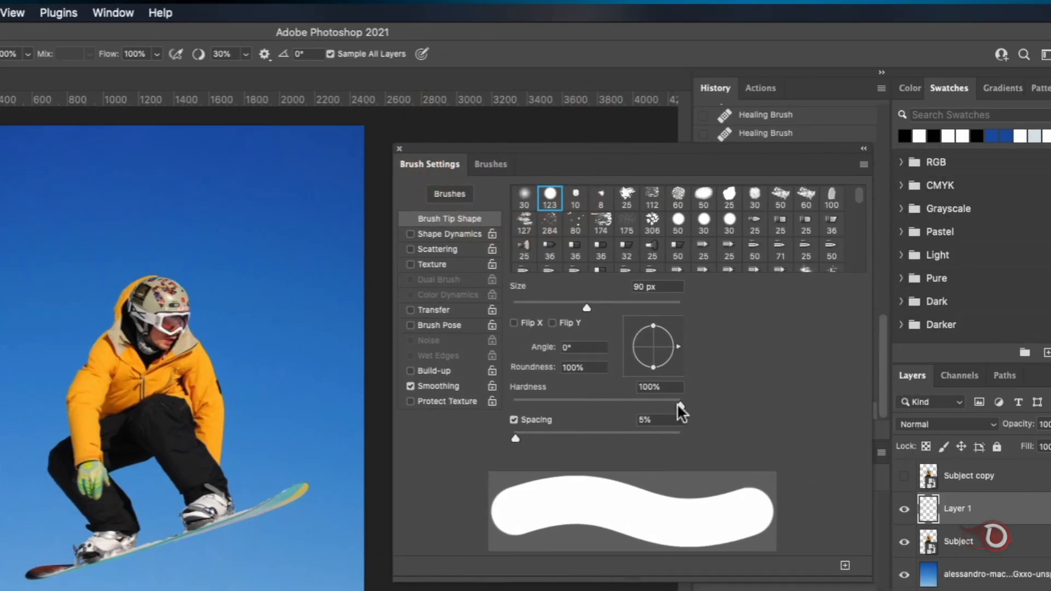
pyautogui.moveTo(517, 438); pyautogui.dragTo(480, 440)
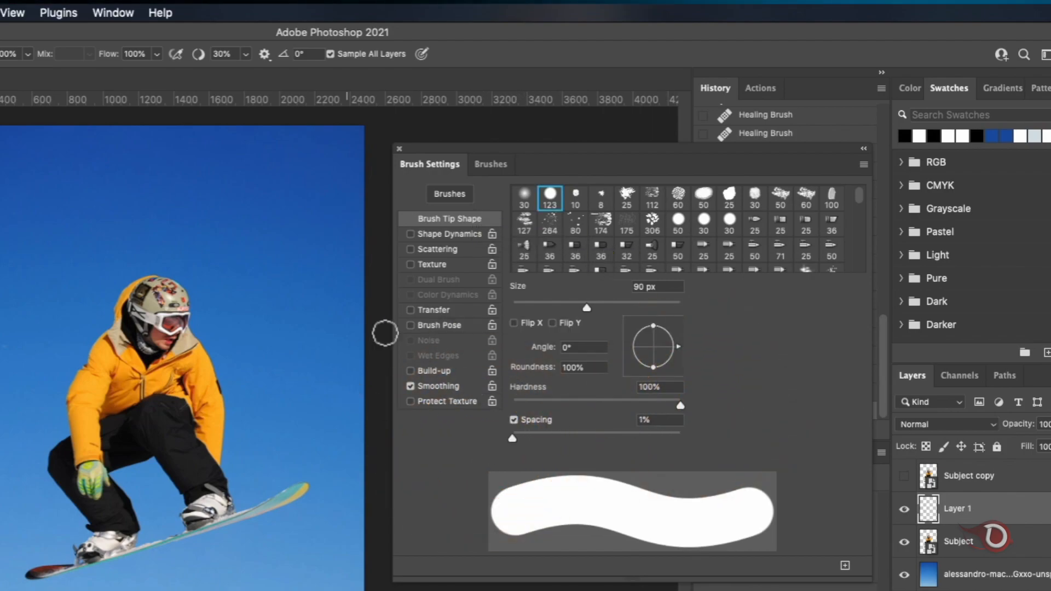
pyautogui.click(401, 147)
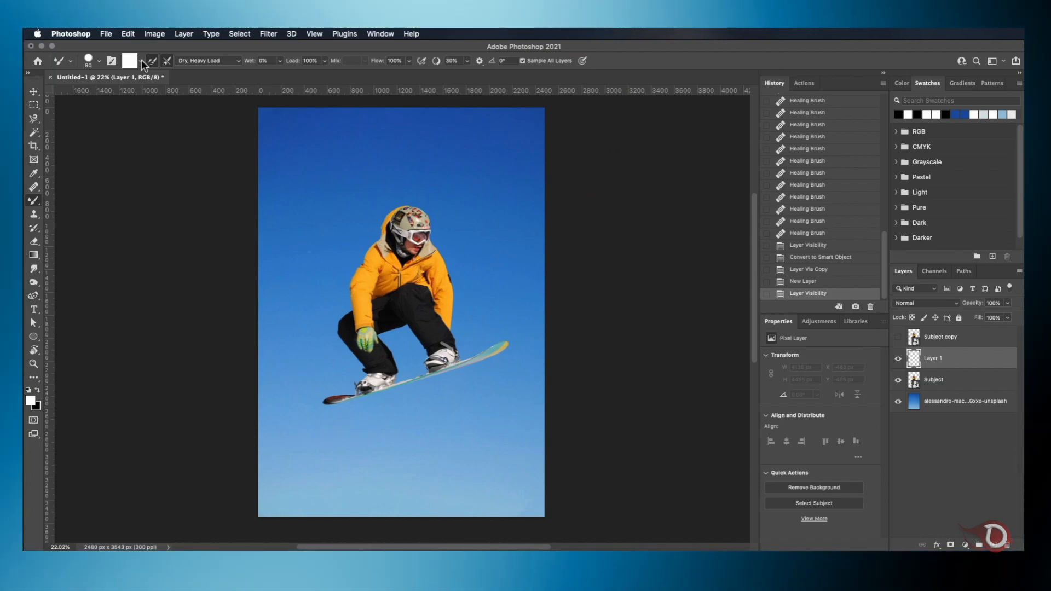
# Step: Use the Dry, Heavy Load preset for the Mixer Brush with 30% smoothing
pyautogui.click(142, 64)
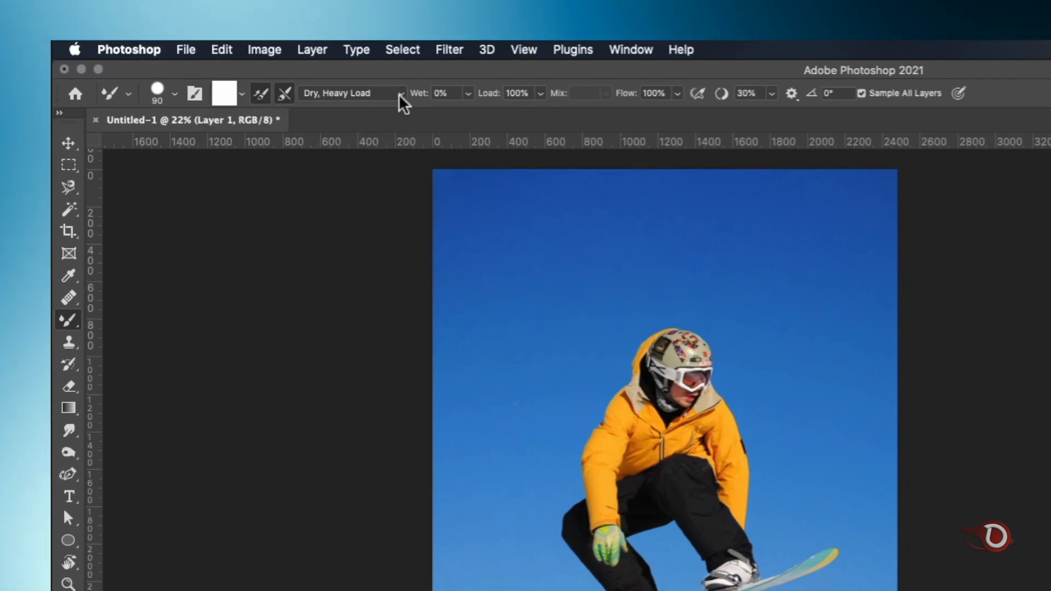
pyautogui.click(370, 119)
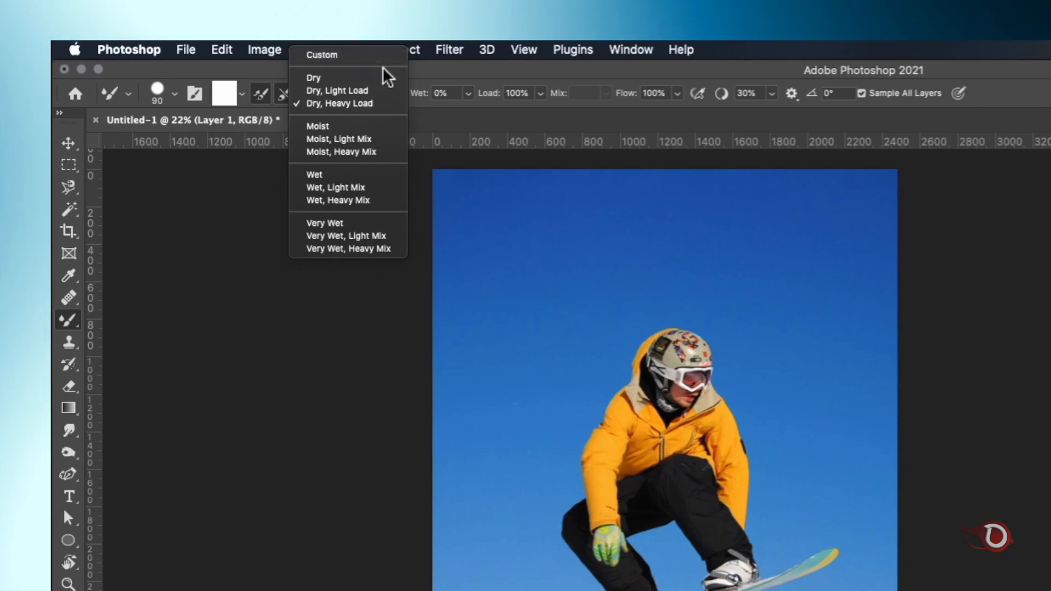
pyautogui.click(376, 104)
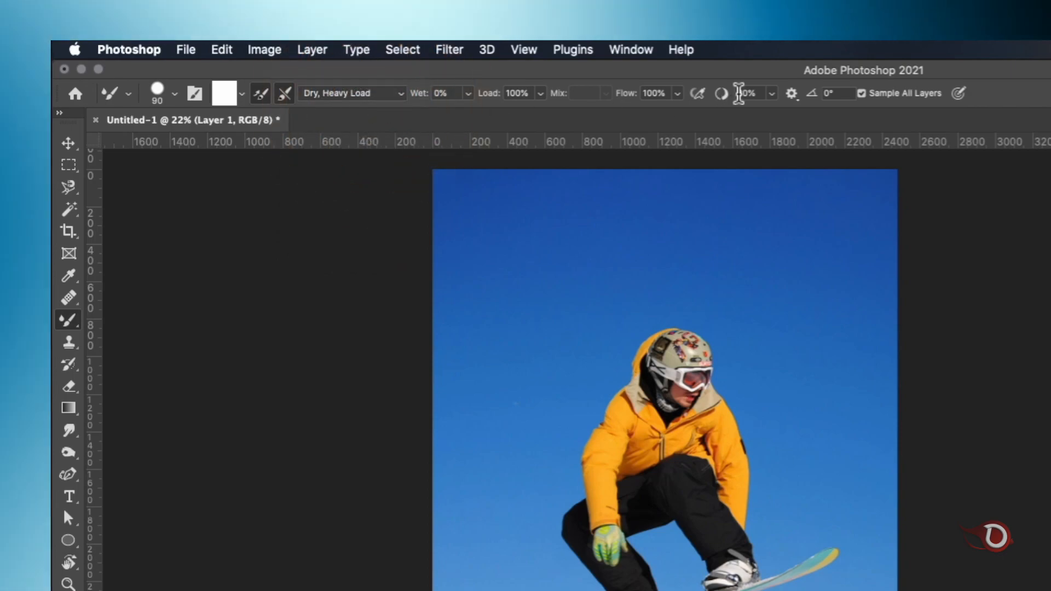
pyautogui.click(771, 97)
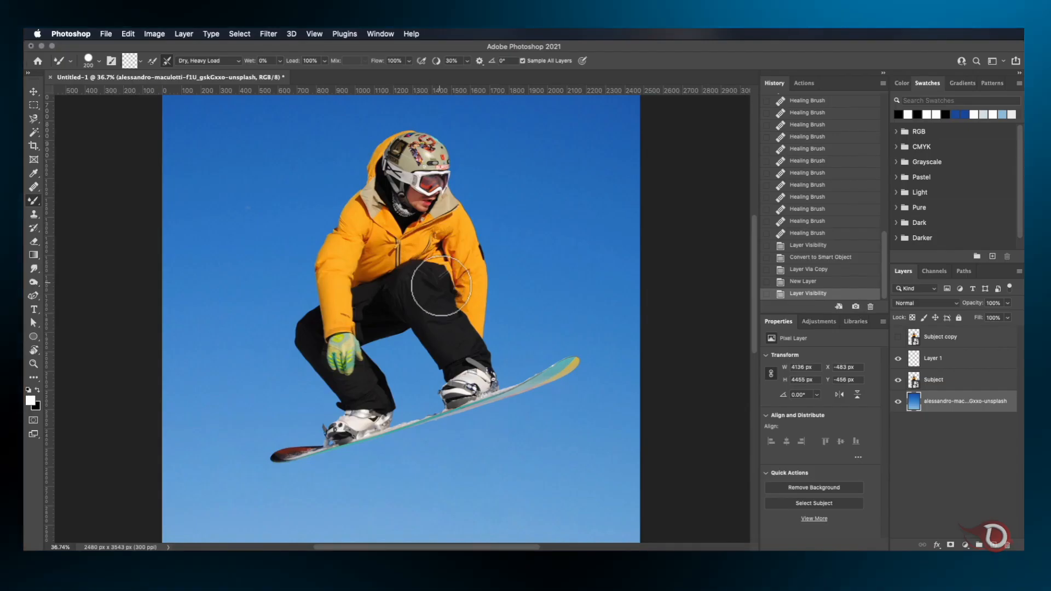
# Step: Set the Mixer Brush size to 150 px and sample the snowboarder's jacket around the collar as paint
pyautogui.press(']')
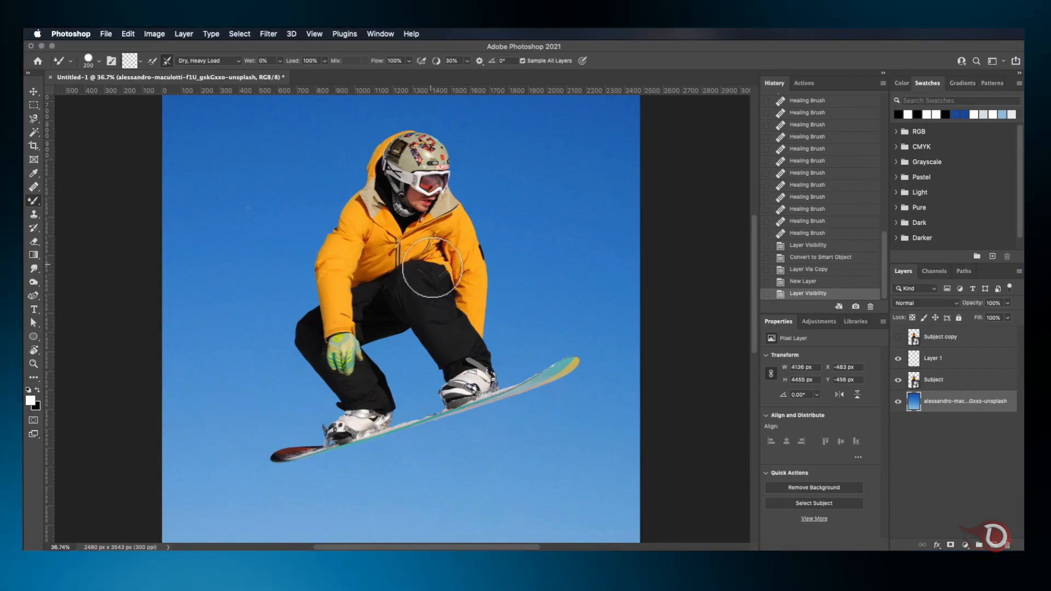
pyautogui.press(']')
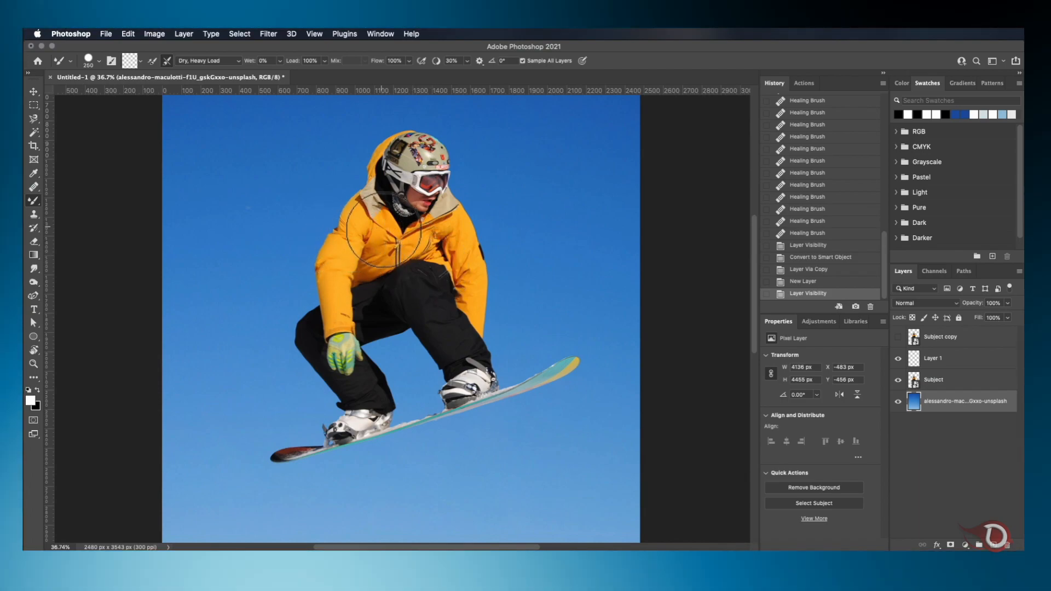
pyautogui.press('[')
pyautogui.press('[')
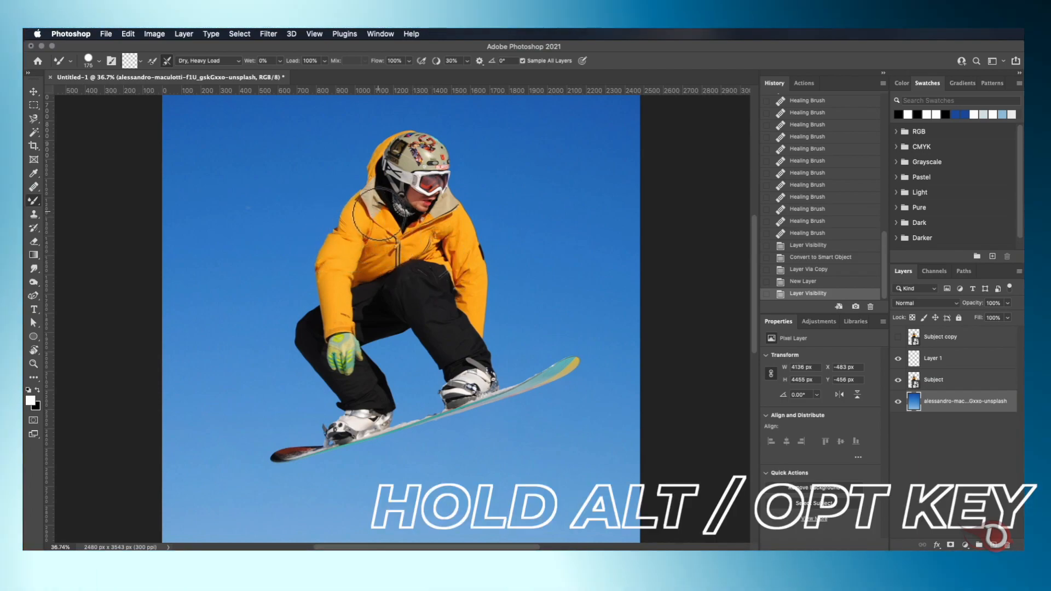
pyautogui.press('[')
pyautogui.press(']')
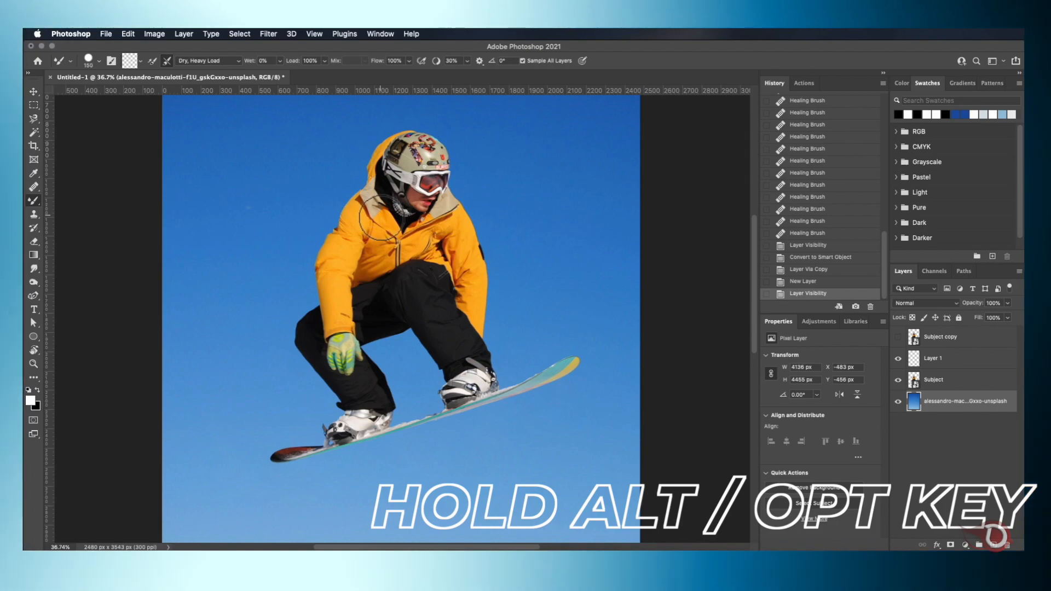
pyautogui.press('alt')
pyautogui.keyDown('alt'); pyautogui.click(379, 209); pyautogui.keyUp('alt')
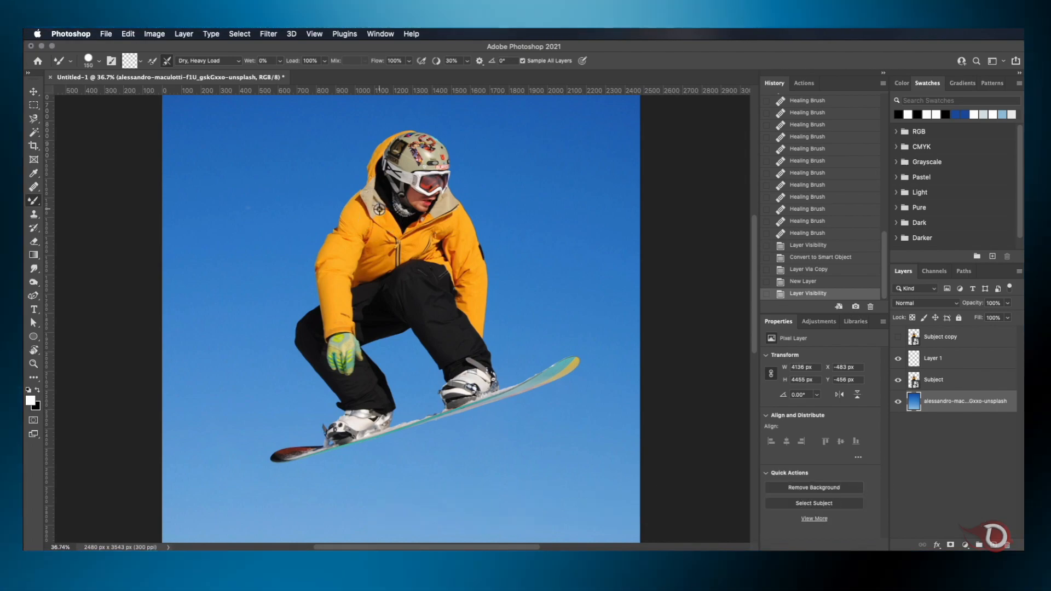
# Step: Check the brush load options and turn on reloading the Mixer Brush after each stroke
pyautogui.click(139, 59)
pyautogui.click(140, 69)
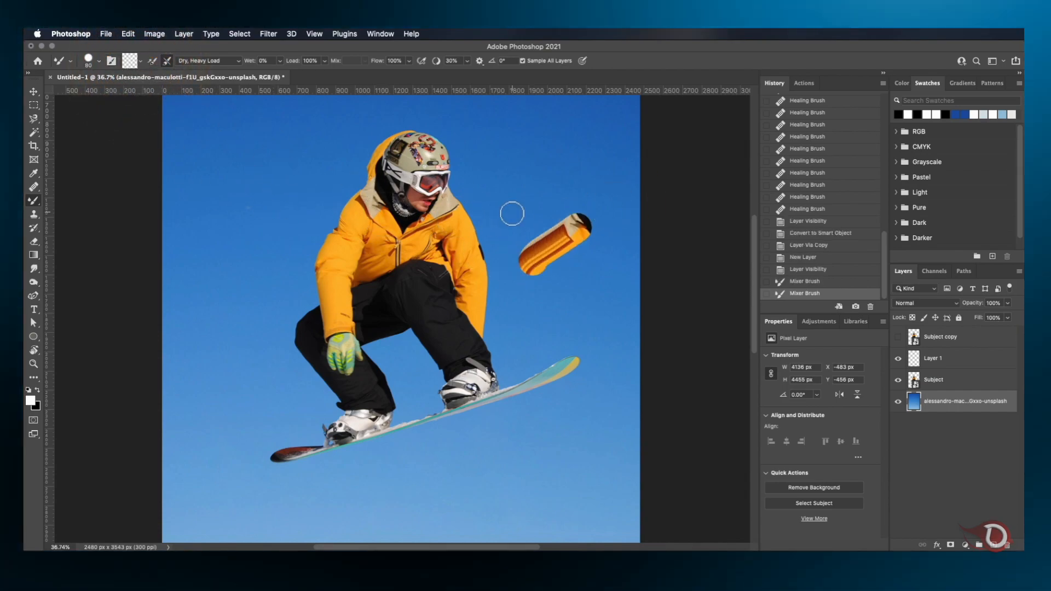
pyautogui.click(152, 61)
# Step: Undo the most recent test strokes and enlarge the Mixer Brush to 125 px
pyautogui.press('super+z')
pyautogui.press('super+z')
pyautogui.press('super+z')
pyautogui.press(']')
pyautogui.press(']')
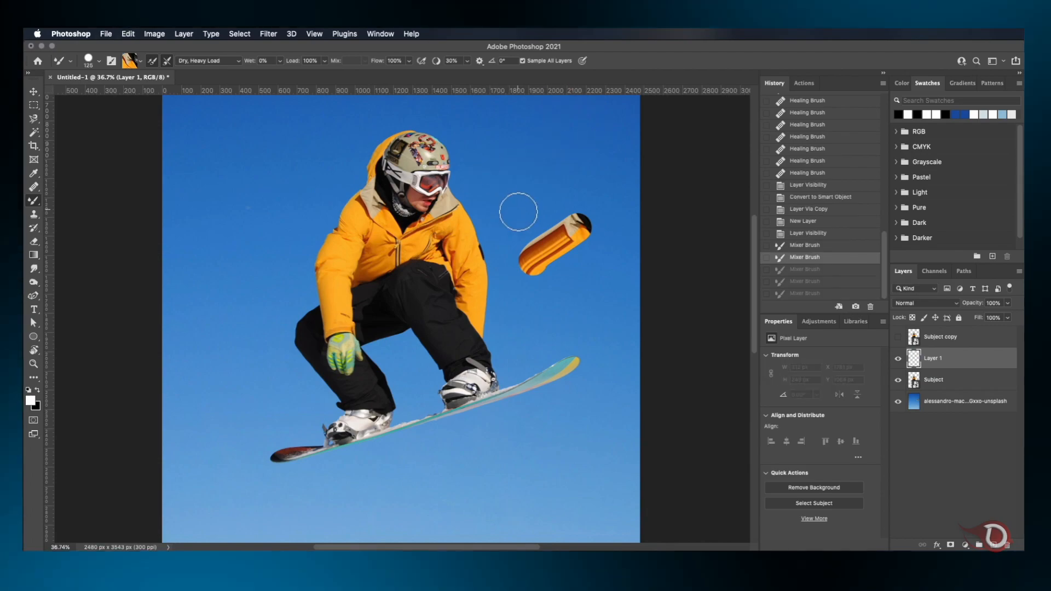
# Step: Try two diagonal jacket-patterned strokes in the sky beside the snowboarder, and undo the test strokes
pyautogui.moveTo(511, 202); pyautogui.dragTo(582, 135)
pyautogui.moveTo(538, 310); pyautogui.dragTo(629, 261)
pyautogui.press('super+z')
pyautogui.press('super+z')
pyautogui.press('super+z')
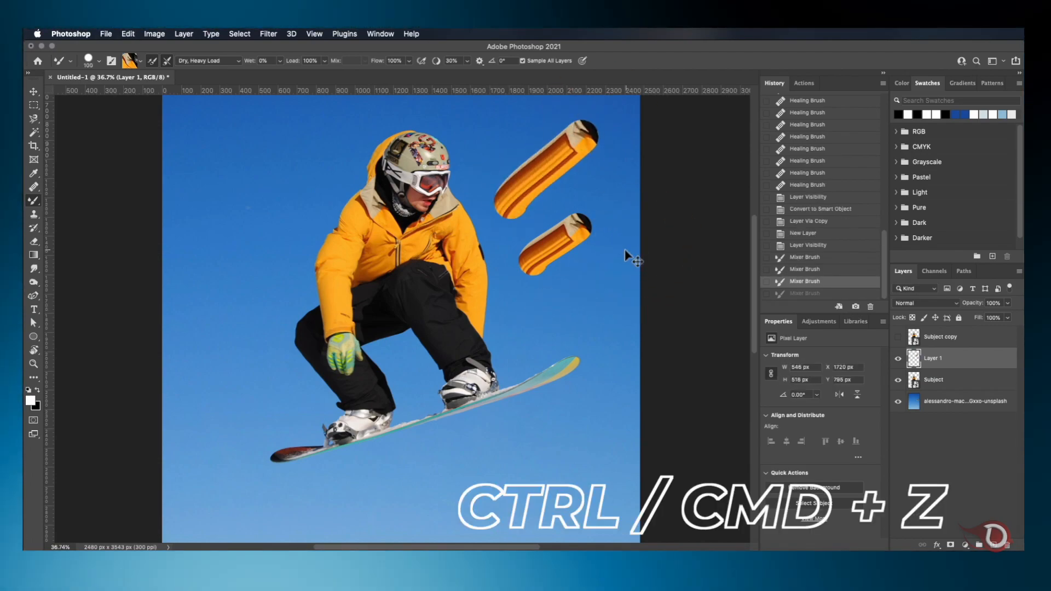
pyautogui.scroll(-3, 557, 251)
pyautogui.scroll(-1, 502, 252)
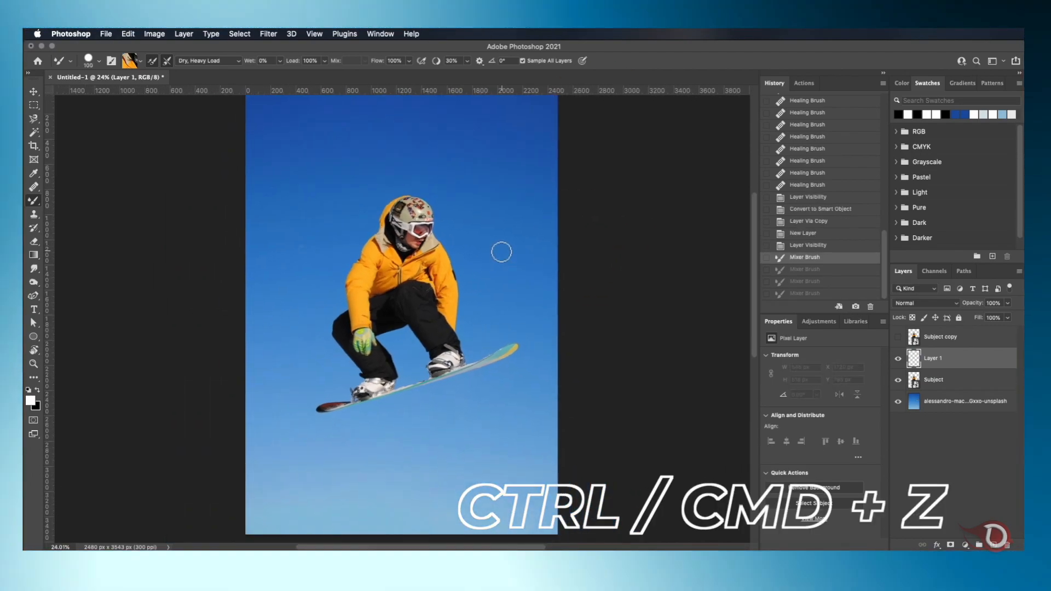
# Step: Try one long curved Mixer Brush stroke sweeping across the snowboarder, and undo it
pyautogui.scroll(2, 501, 251)
pyautogui.scroll(-1, 500, 252)
pyautogui.moveTo(512, 153); pyautogui.dragTo(321, 226)
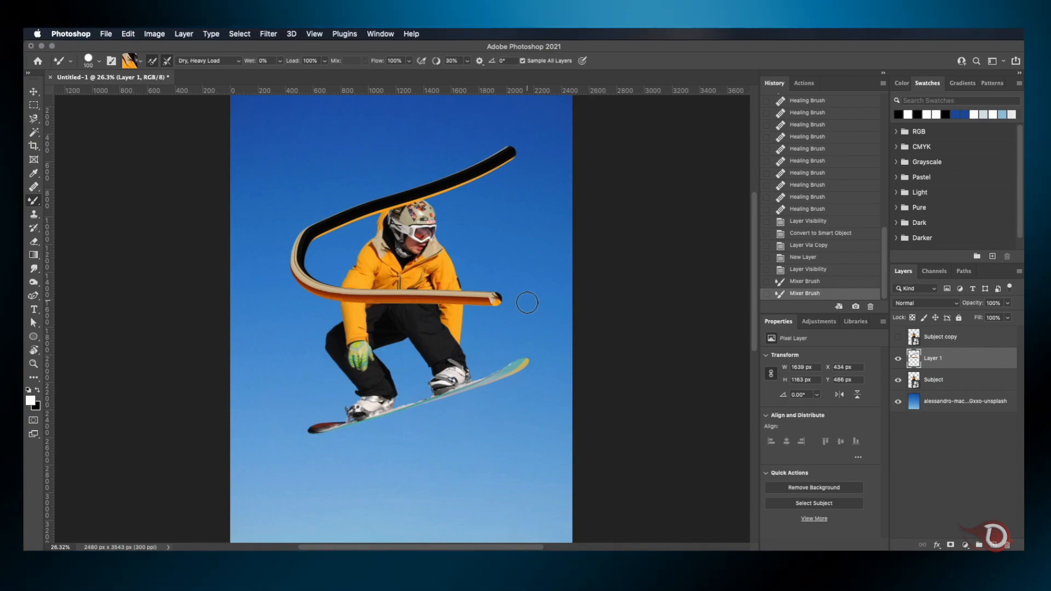
pyautogui.press('super+z')
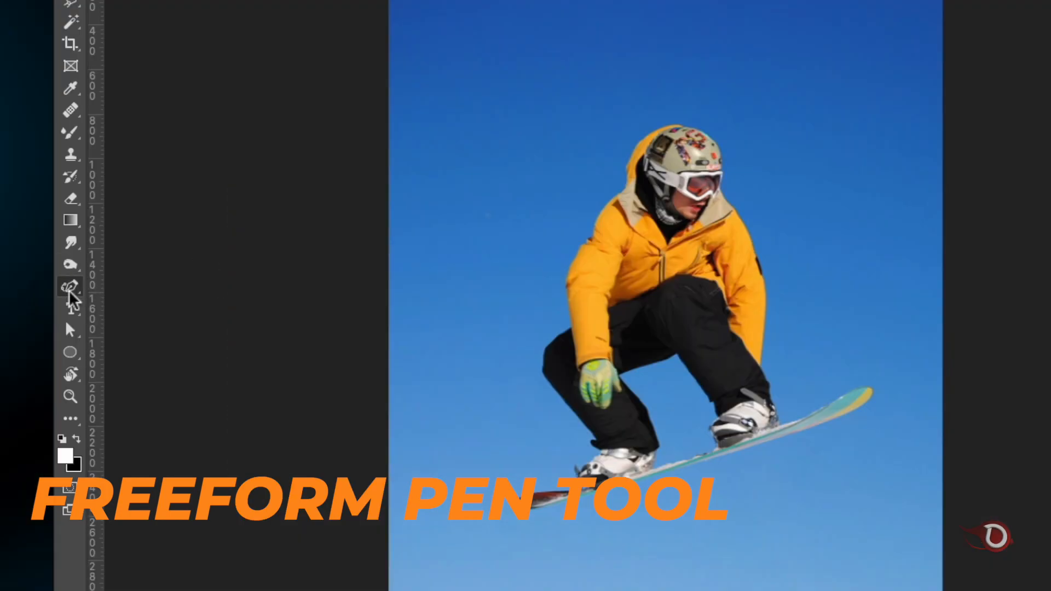
# Step: Draw a looping Freeform Pen path of about 1887 × 1870 px that spirals around the snowboarder from head to board
pyautogui.rightClick(33, 296)
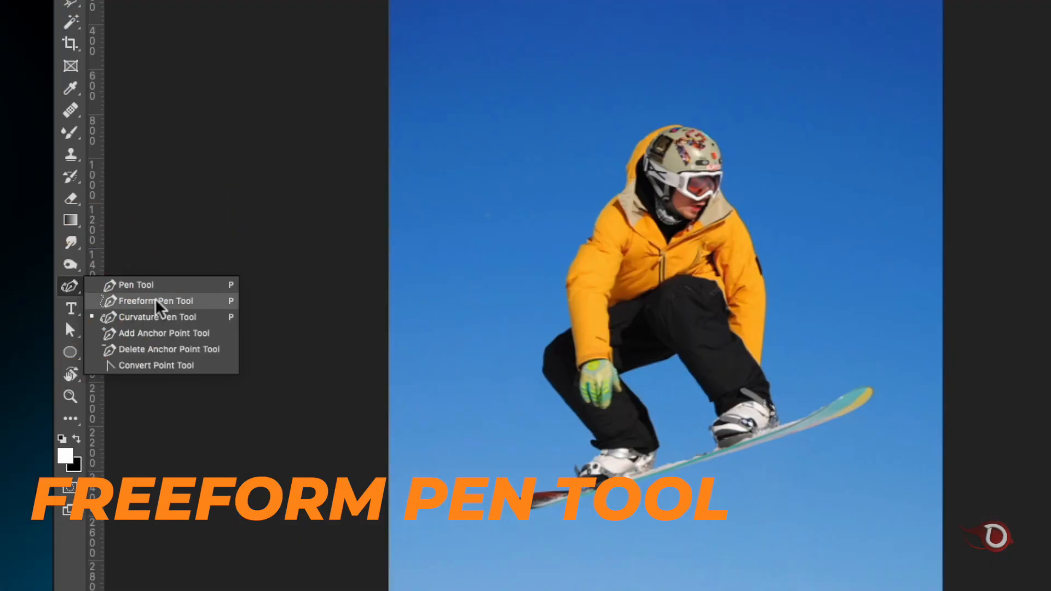
pyautogui.click(156, 301)
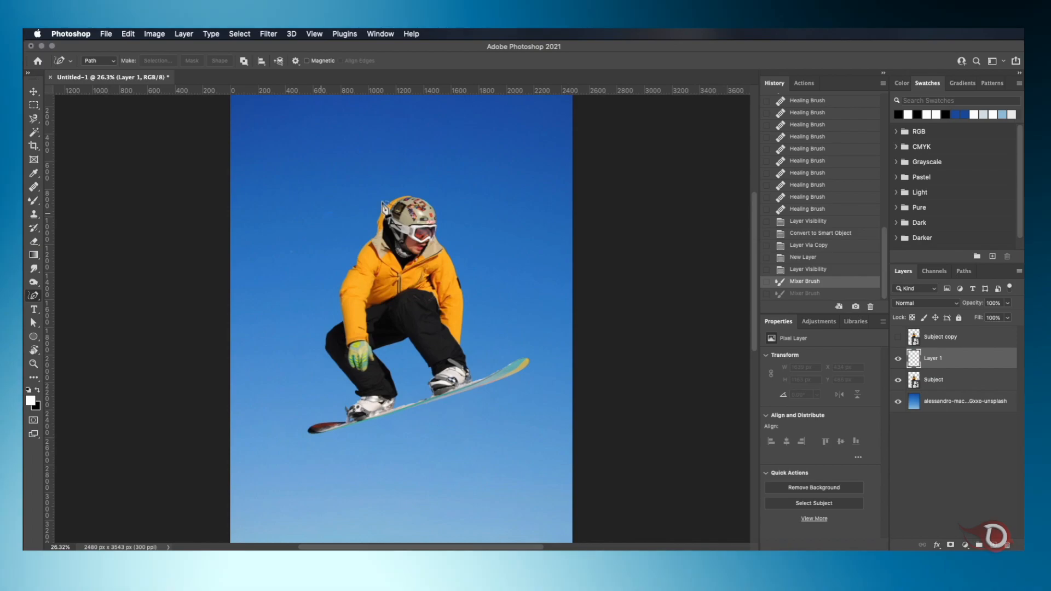
pyautogui.moveTo(317, 213); pyautogui.dragTo(541, 309)
pyautogui.press('super+z')
pyautogui.moveTo(452, 187)
pyautogui.mouseDown()
pyautogui.moveTo(323, 227)
pyautogui.moveTo(502, 274)
pyautogui.moveTo(596, 376)
pyautogui.mouseUp()
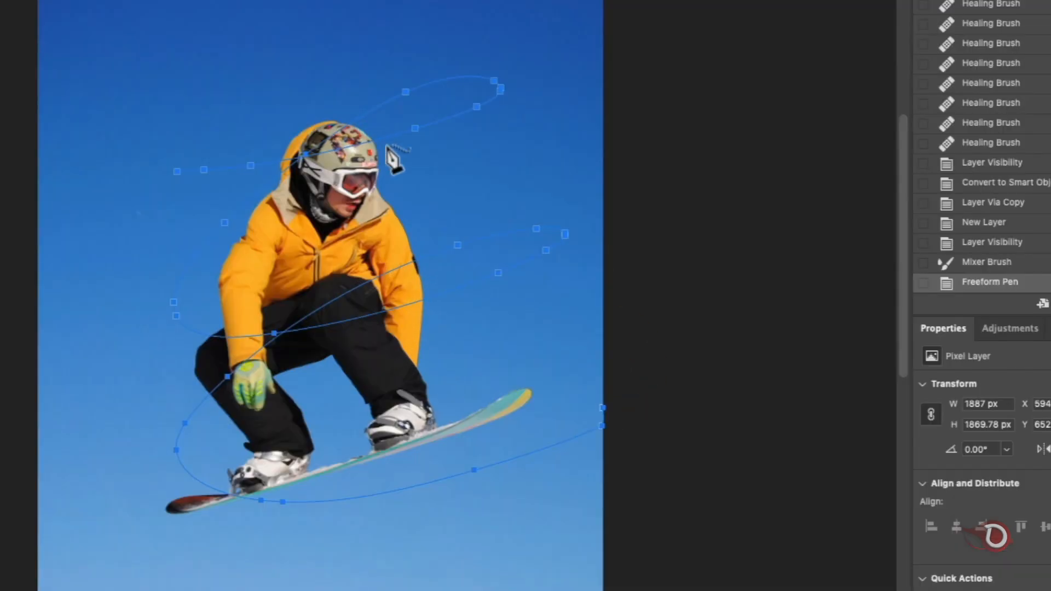
# Step: Stroke the spiral path on the empty layer using the Mixer Brush Tool
pyautogui.rightClick(442, 206)
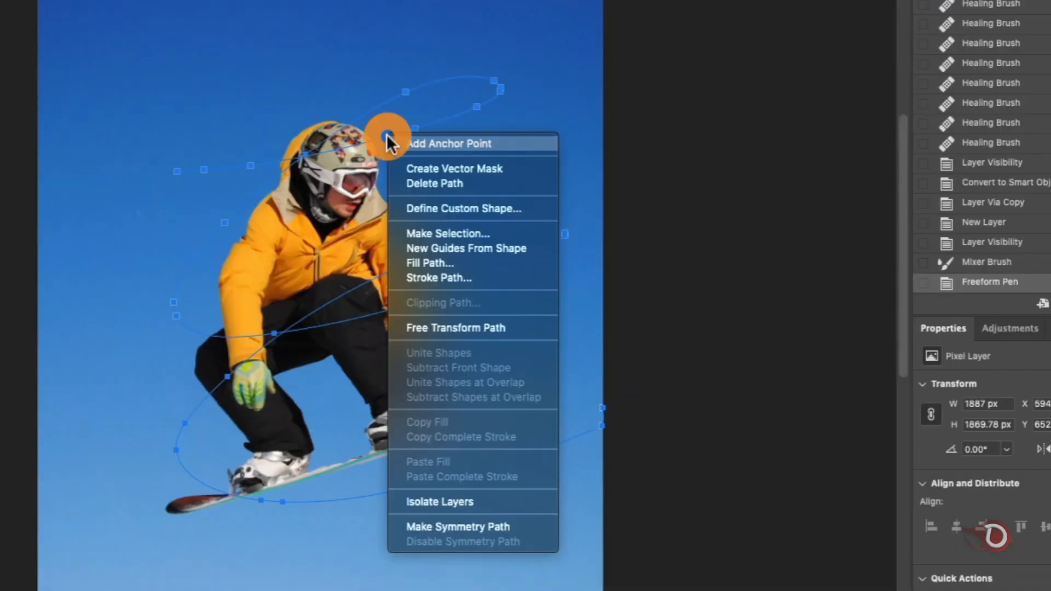
pyautogui.click(460, 276)
pyautogui.click(896, 273)
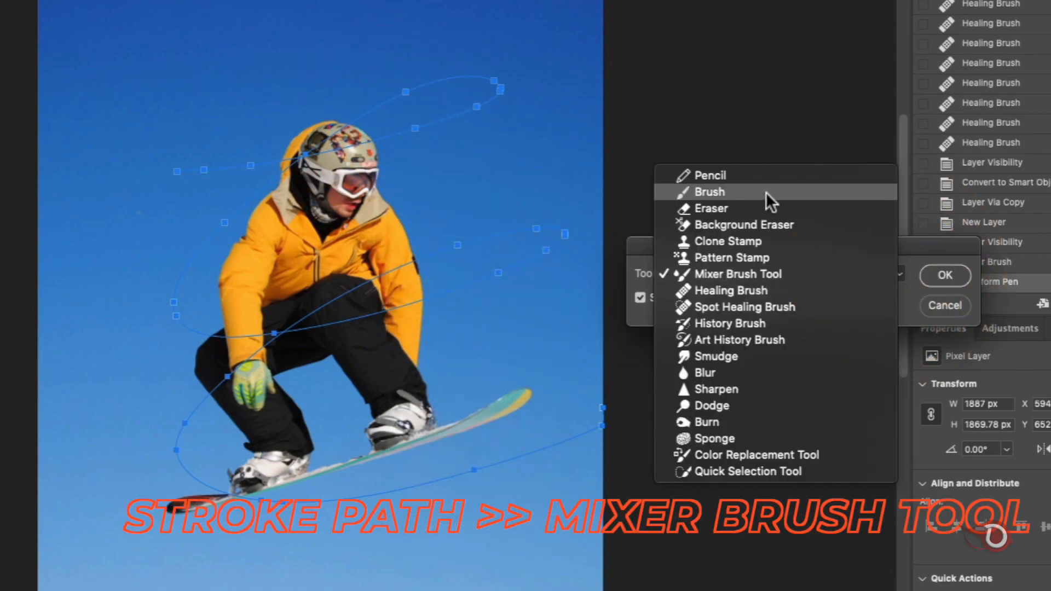
pyautogui.click(777, 275)
pyautogui.click(942, 276)
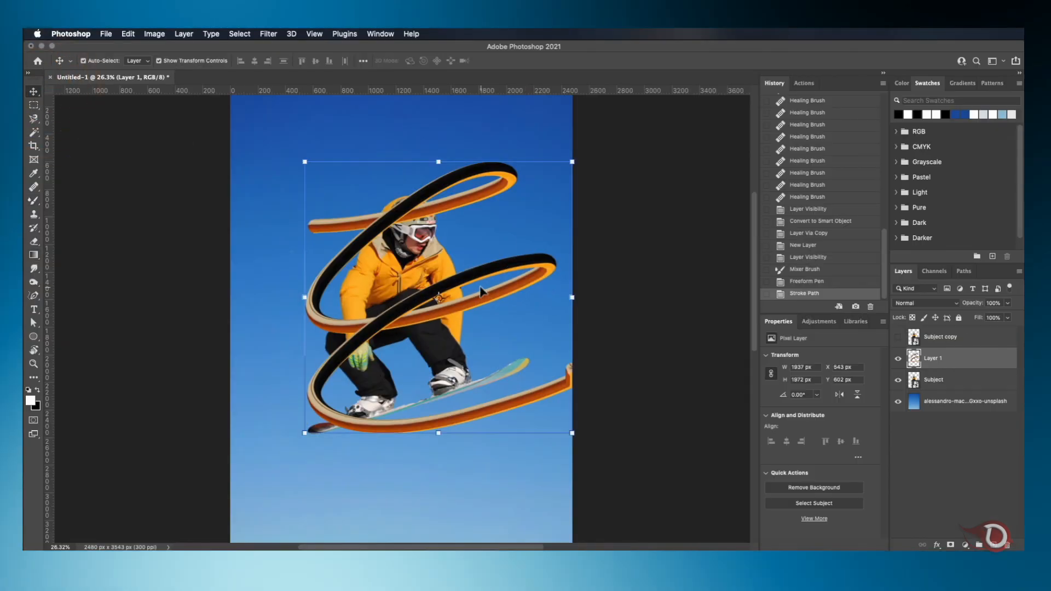
# Step: Move the ribbon to about X 325 px, Y 611 px, hide the Subject layer and show the Subject copy layer above the ribbon
pyautogui.moveTo(464, 263)
pyautogui.mouseDown()
pyautogui.moveTo(417, 261)
pyautogui.moveTo(449, 288)
pyautogui.moveTo(460, 275)
pyautogui.mouseUp()
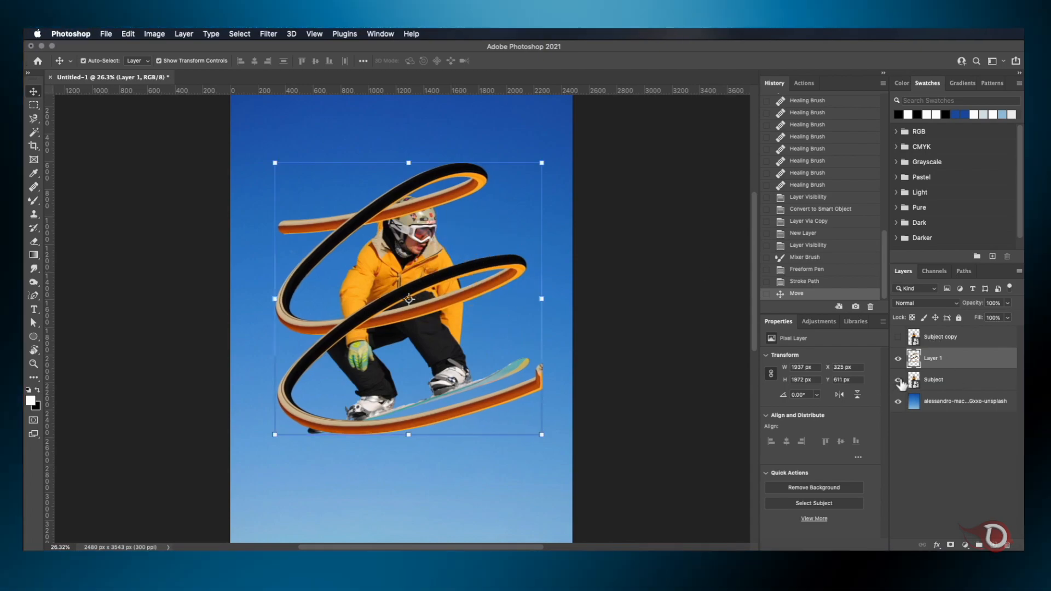
pyautogui.click(898, 380)
pyautogui.click(898, 337)
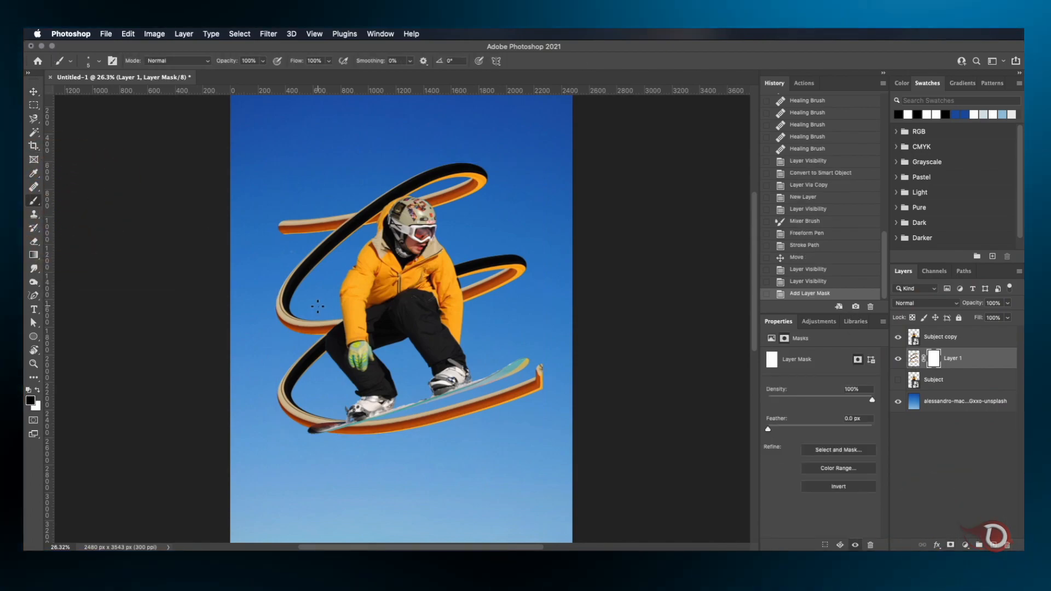
# Step: Add a layer mask to the ribbon layer and fade out both ribbon ends with a soft black 400 px brush
pyautogui.rightClick(322, 181)
pyautogui.doubleClick(418, 316)
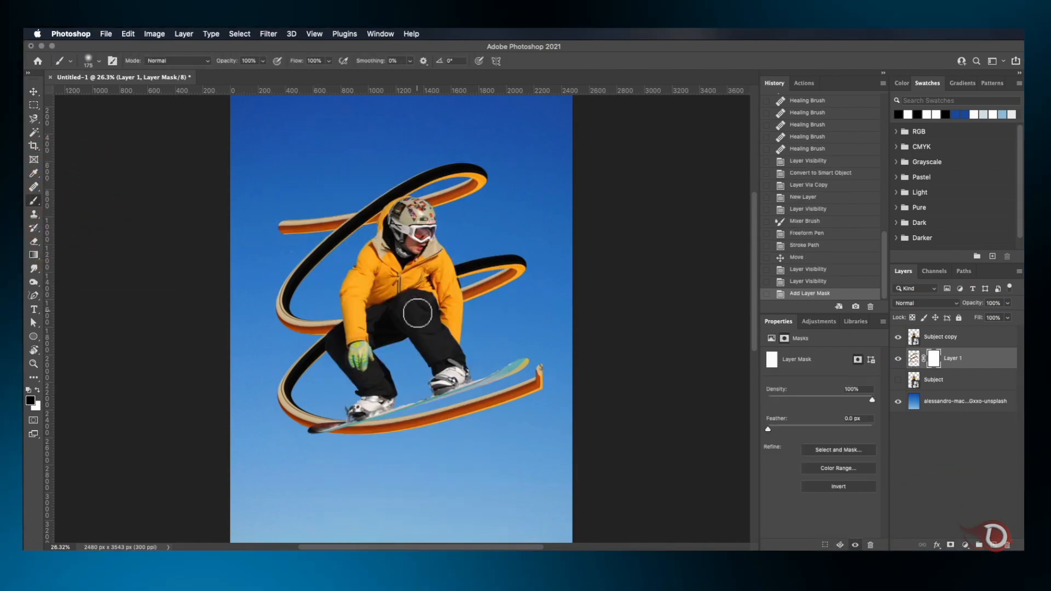
pyautogui.press(']')
pyautogui.press(']')
pyautogui.press(']')
pyautogui.press(']')
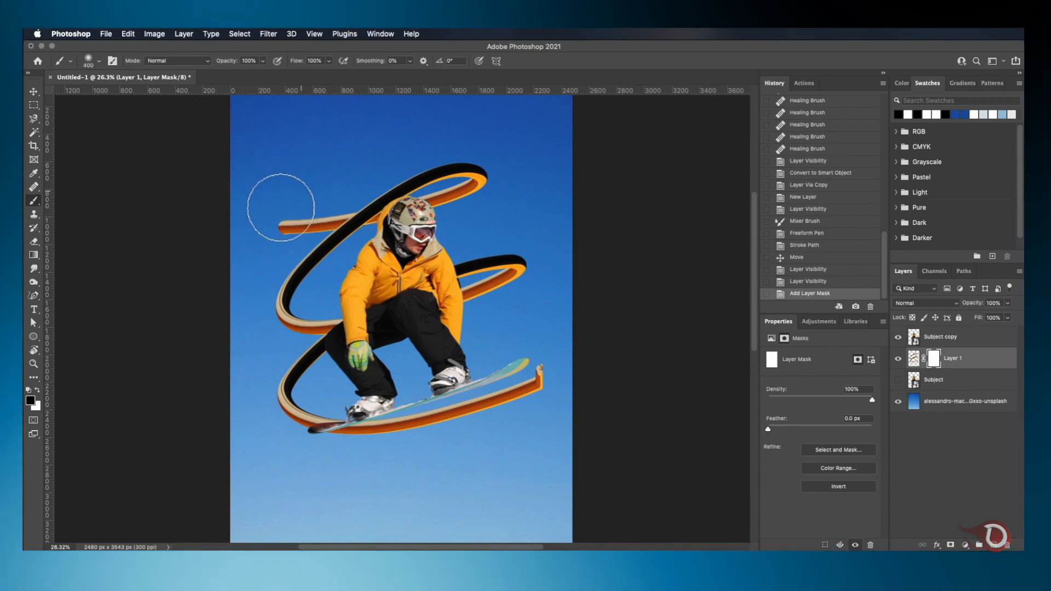
pyautogui.moveTo(228, 228); pyautogui.dragTo(301, 206)
pyautogui.moveTo(547, 403)
pyautogui.mouseDown()
pyautogui.moveTo(583, 380)
pyautogui.moveTo(541, 369)
pyautogui.mouseUp()
pyautogui.press('super+z')
pyautogui.click(560, 363)
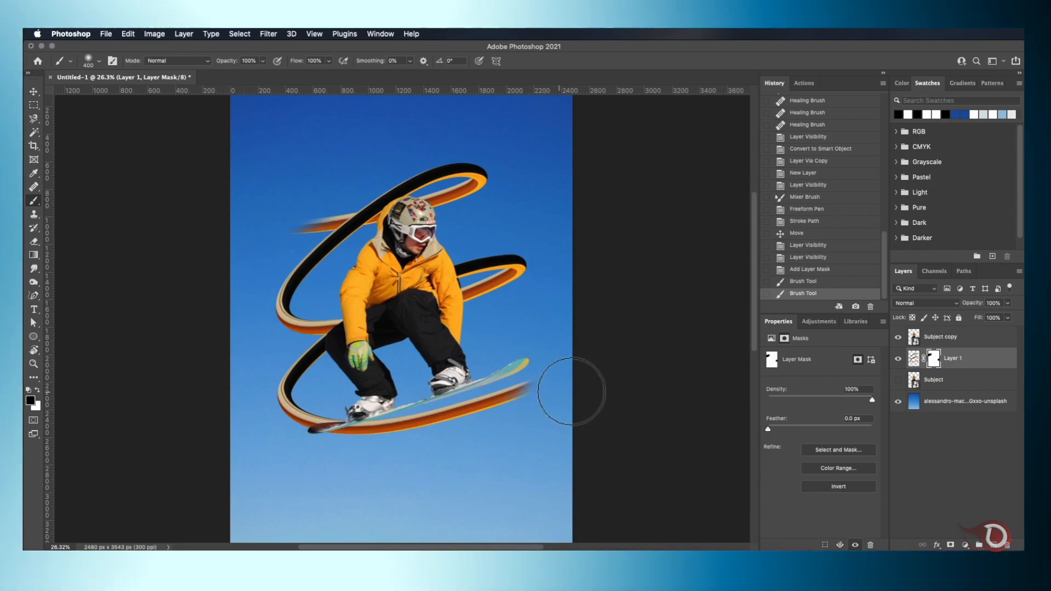
pyautogui.click(559, 405)
# Step: Convert the masked ribbon layer to a smart object and apply a Gaussian Blur with a radius of 2.0 pixels
pyautogui.rightClick(982, 345)
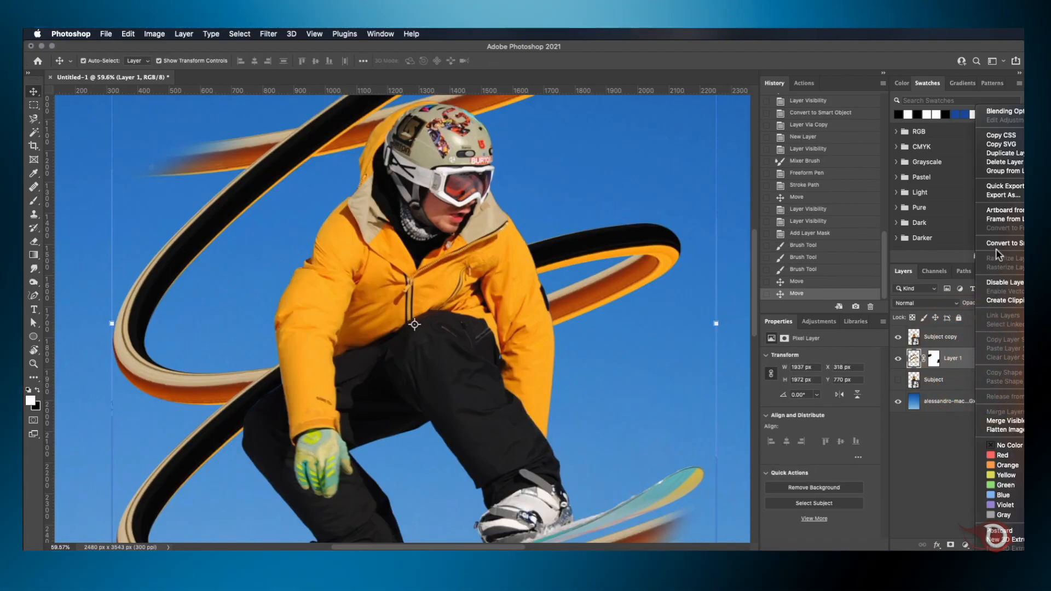
pyautogui.click(996, 242)
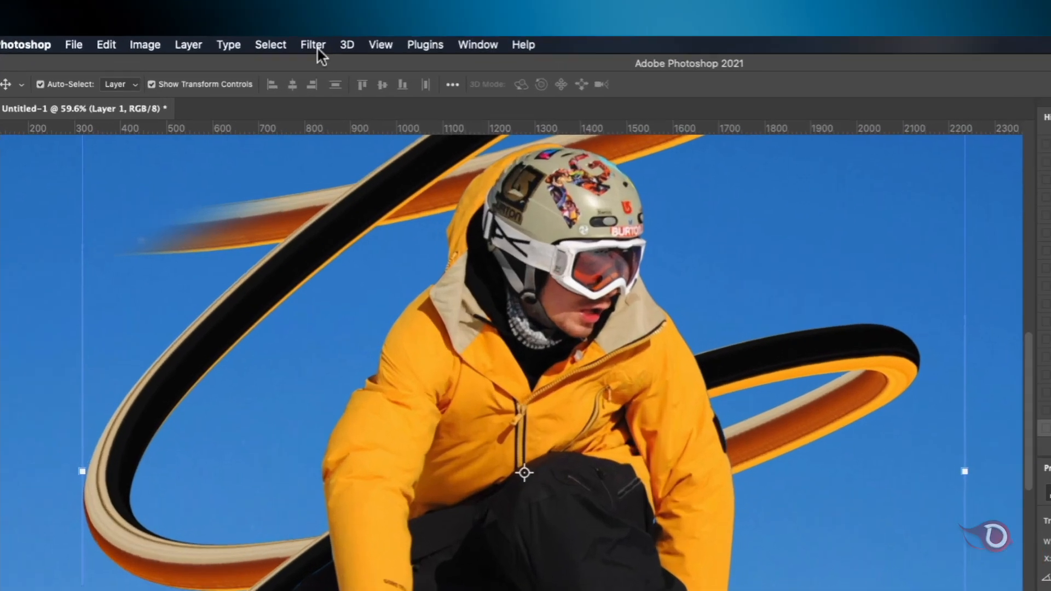
pyautogui.click(269, 34)
pyautogui.moveTo(285, 176)
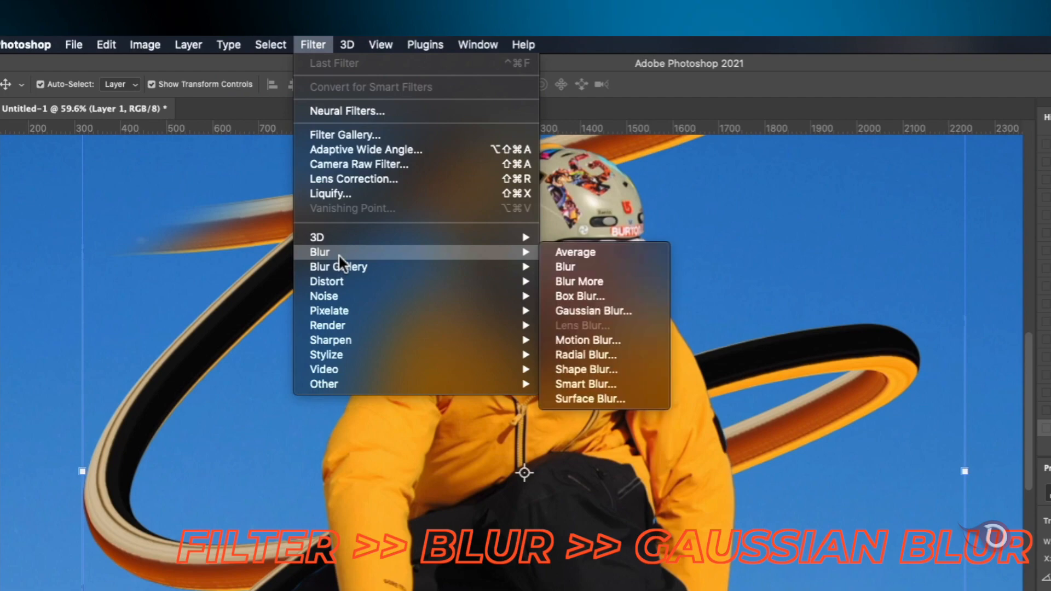
pyautogui.click(588, 310)
pyautogui.moveTo(969, 453); pyautogui.dragTo(964, 455)
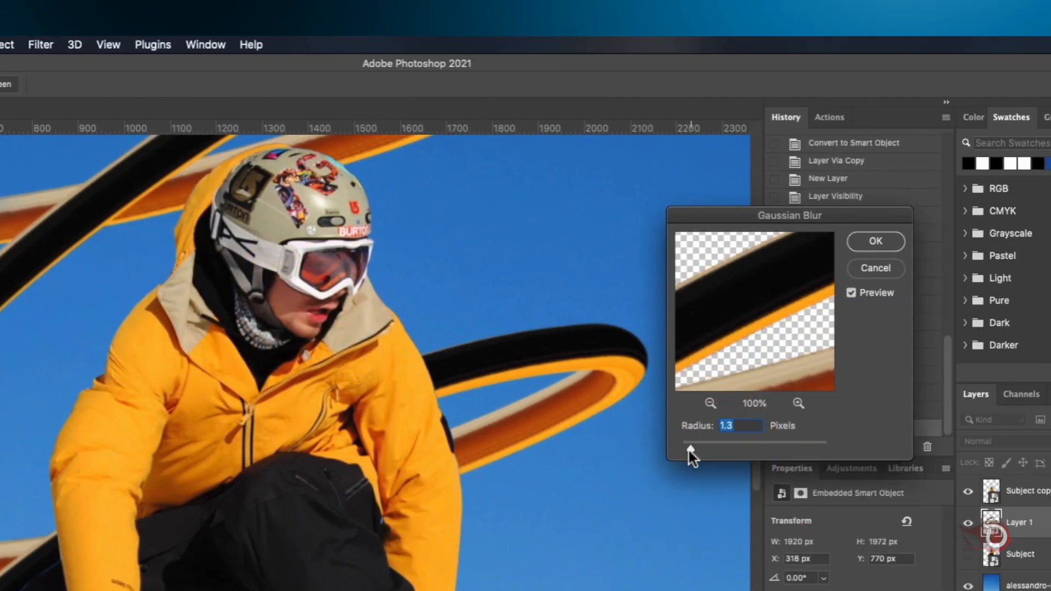
pyautogui.moveTo(691, 454); pyautogui.dragTo(697, 449)
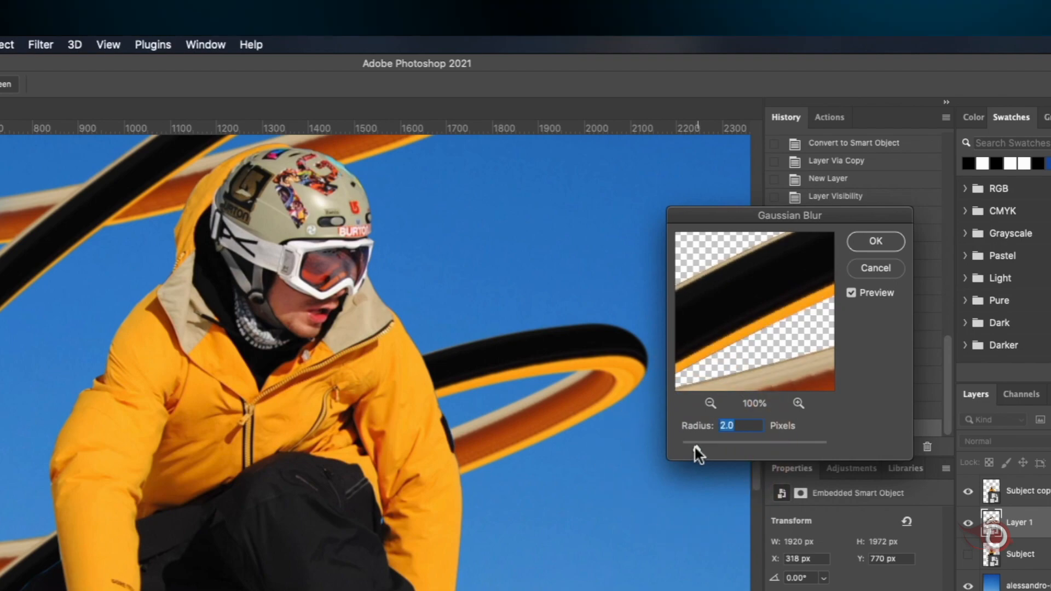
pyautogui.click(876, 241)
# Step: Duplicate the Subject copy layer twice
pyautogui.click(1024, 492)
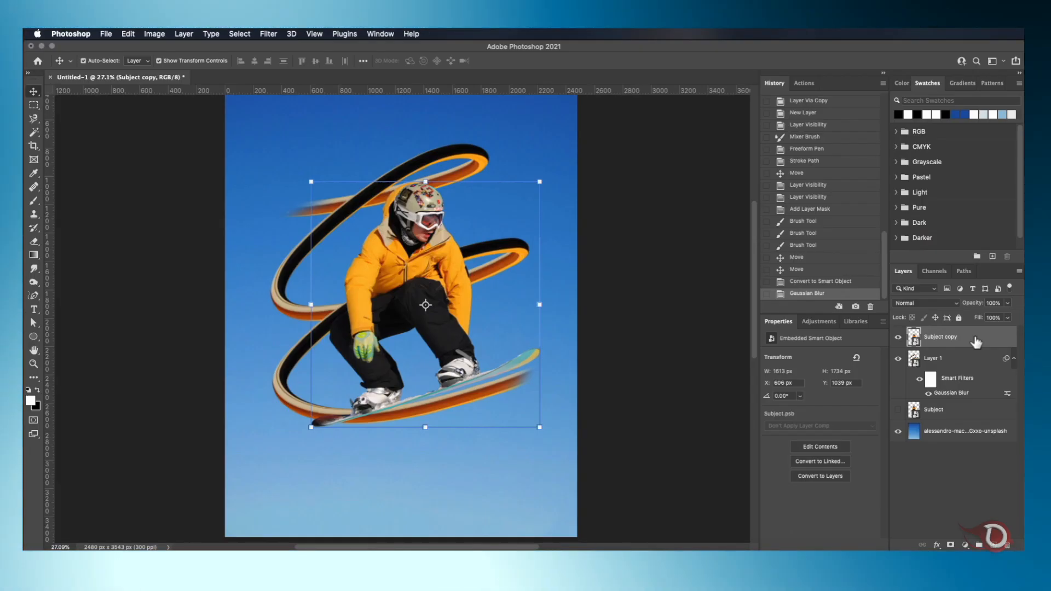
pyautogui.hotkey('ctrl', 'j')
pyautogui.hotkey('ctrl', 'j')
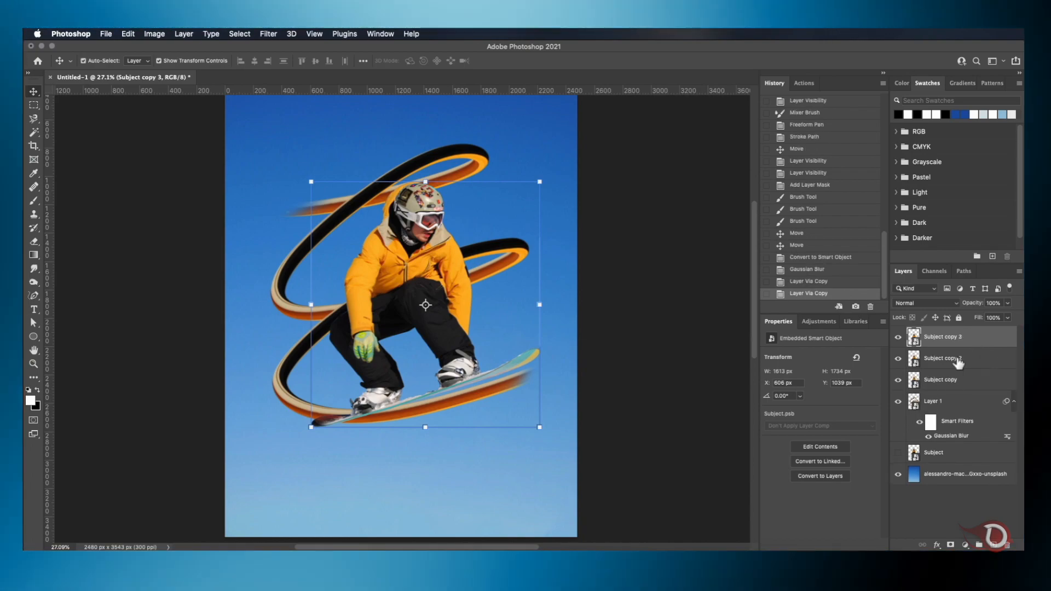
# Step: Apply a Motion Blur to the Subject copy layer with an angle of 17° and a distance of 1031 pixels
pyautogui.click(1009, 380)
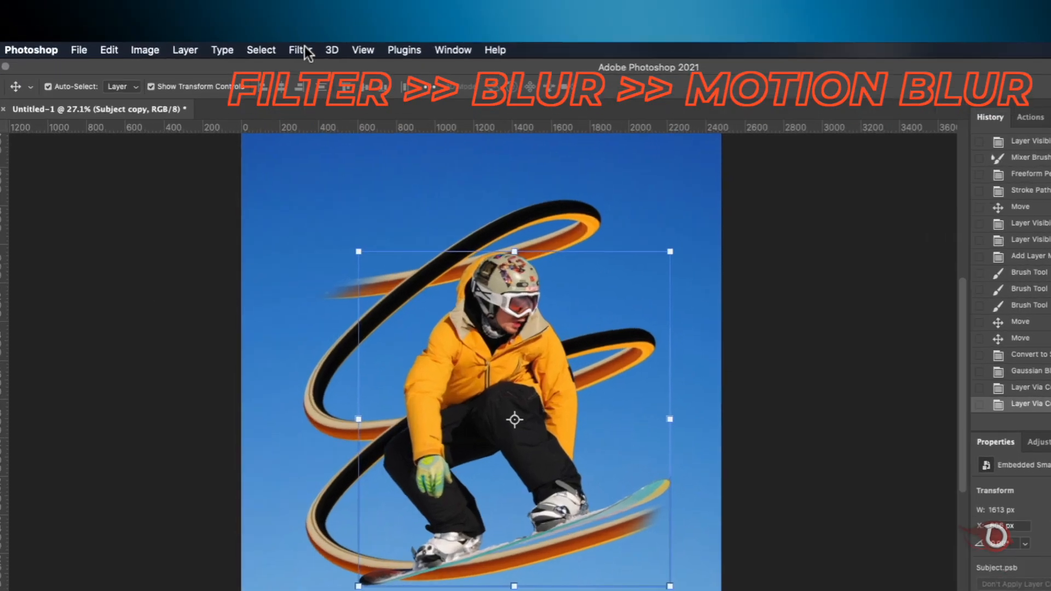
pyautogui.click(300, 50)
pyautogui.moveTo(349, 245)
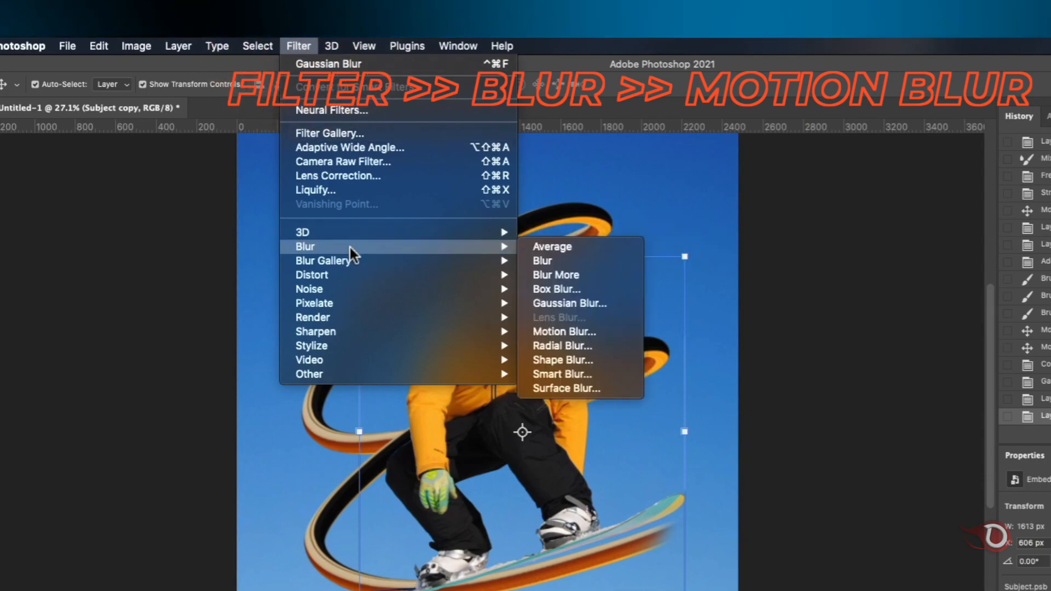
pyautogui.click(573, 330)
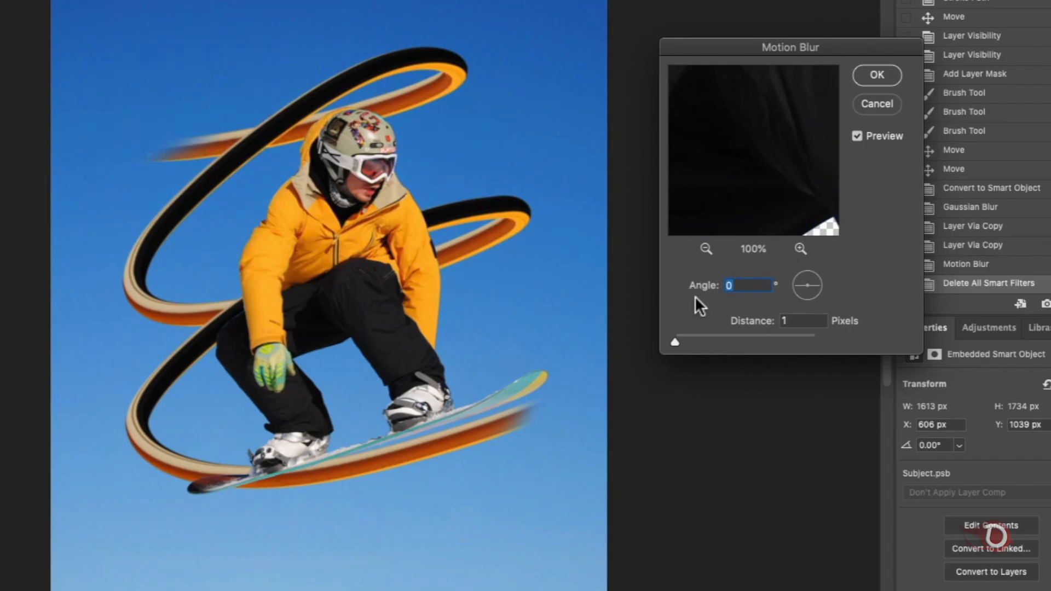
pyautogui.moveTo(753, 339); pyautogui.dragTo(796, 339)
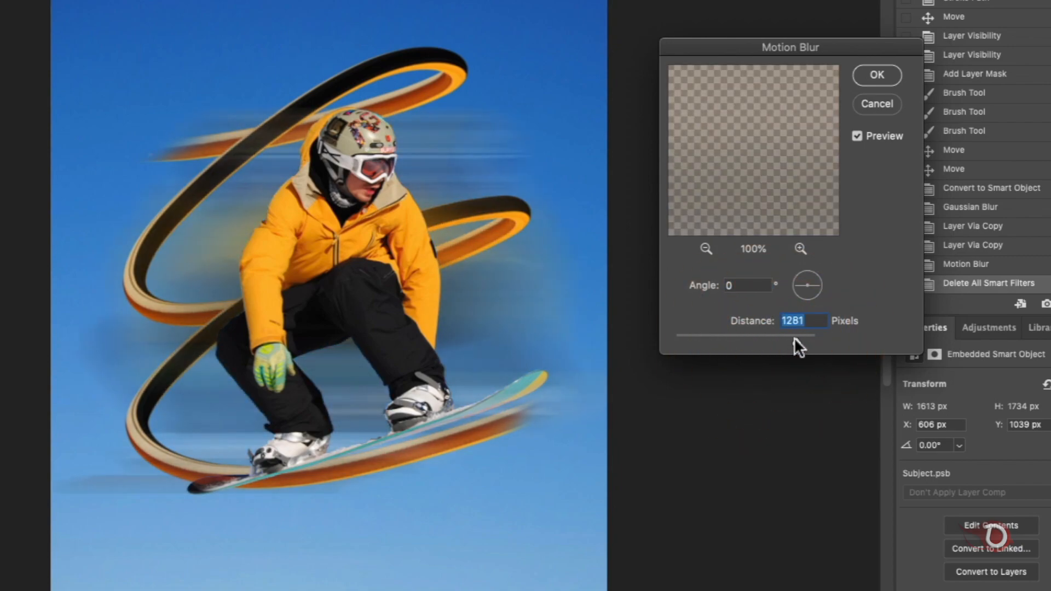
pyautogui.moveTo(794, 285); pyautogui.dragTo(793, 285)
pyautogui.moveTo(797, 340); pyautogui.dragTo(787, 337)
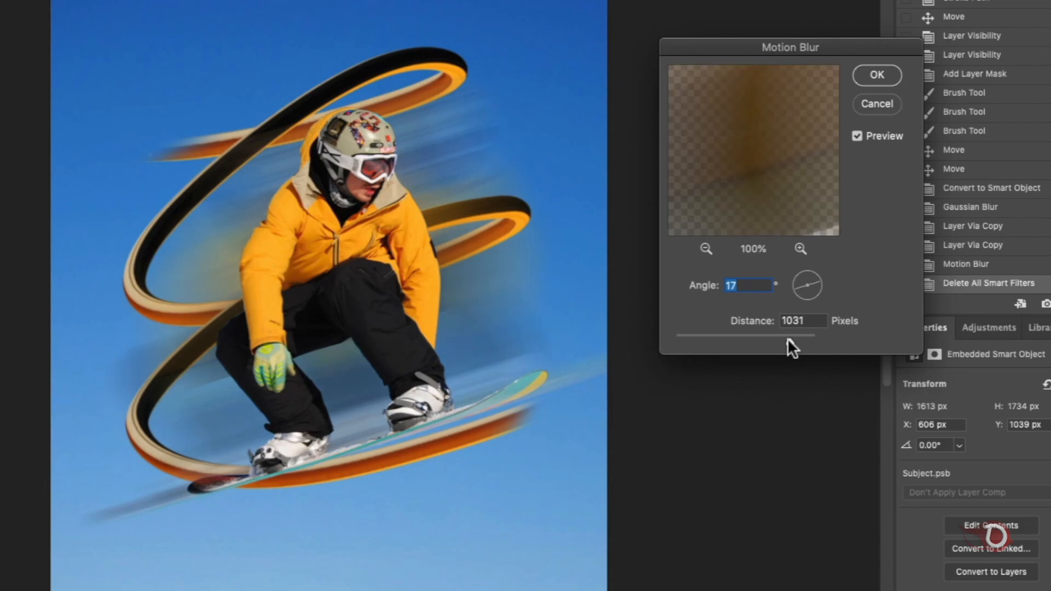
pyautogui.press('Return')
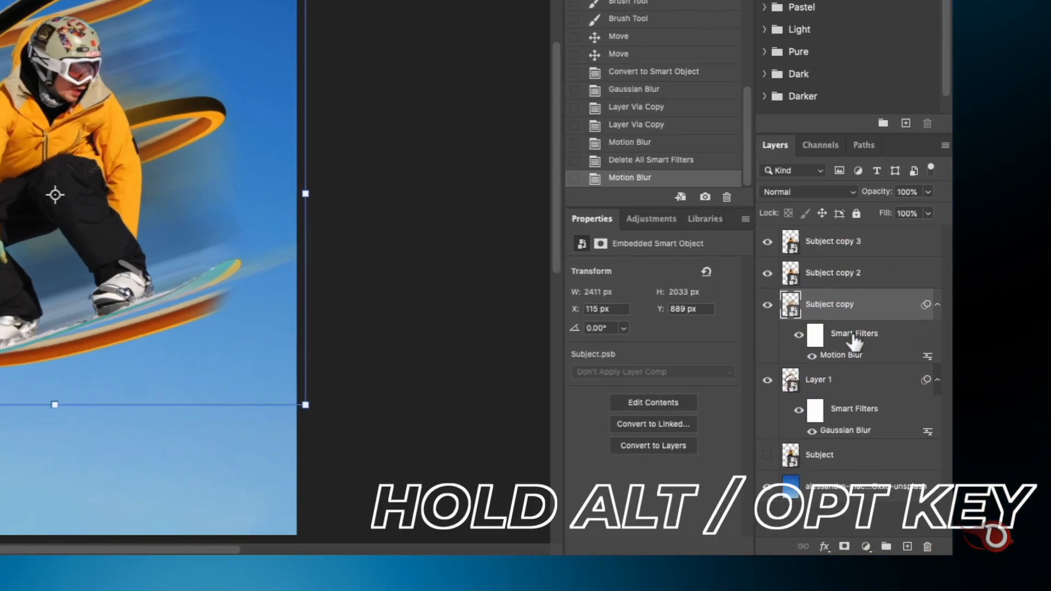
# Step: Copy the Motion Blur smart filter onto the Subject copy 2 layer and set that copy's distance to 1406 pixels
pyautogui.moveTo(853, 335); pyautogui.dragTo(842, 280)
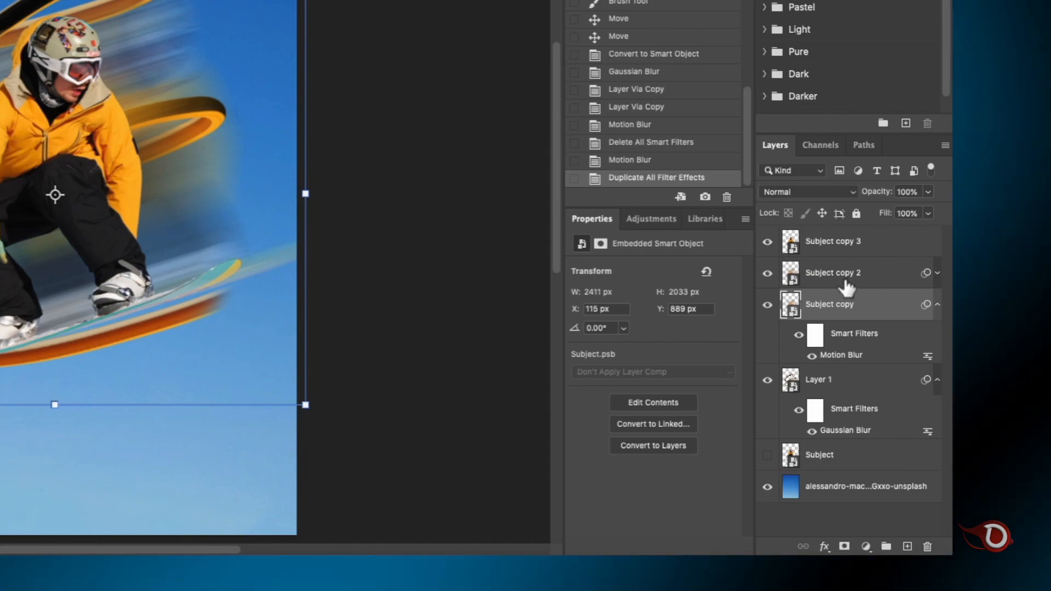
pyautogui.click(937, 273)
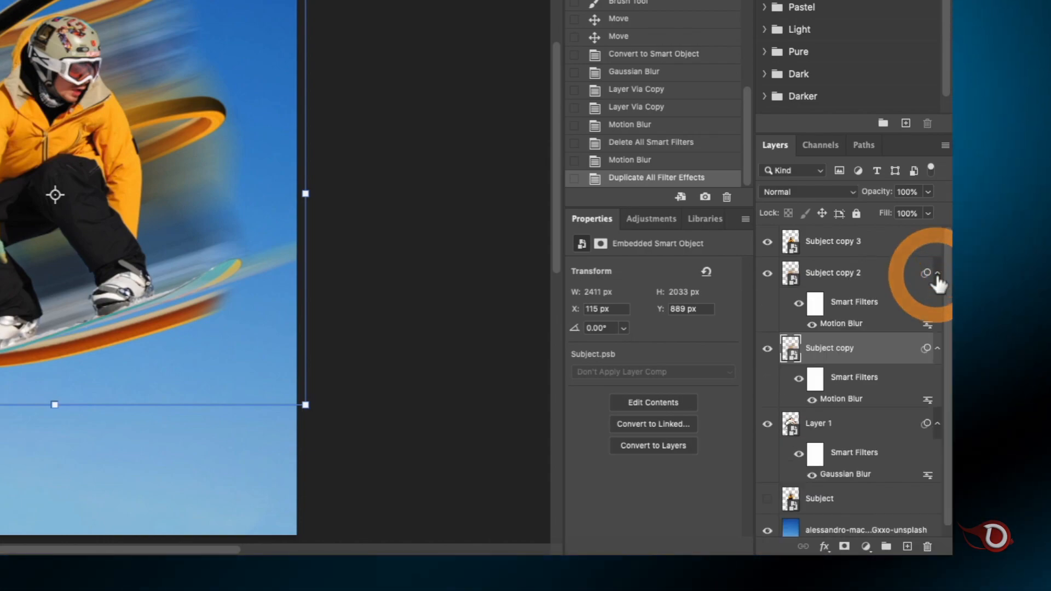
pyautogui.doubleClick(834, 324)
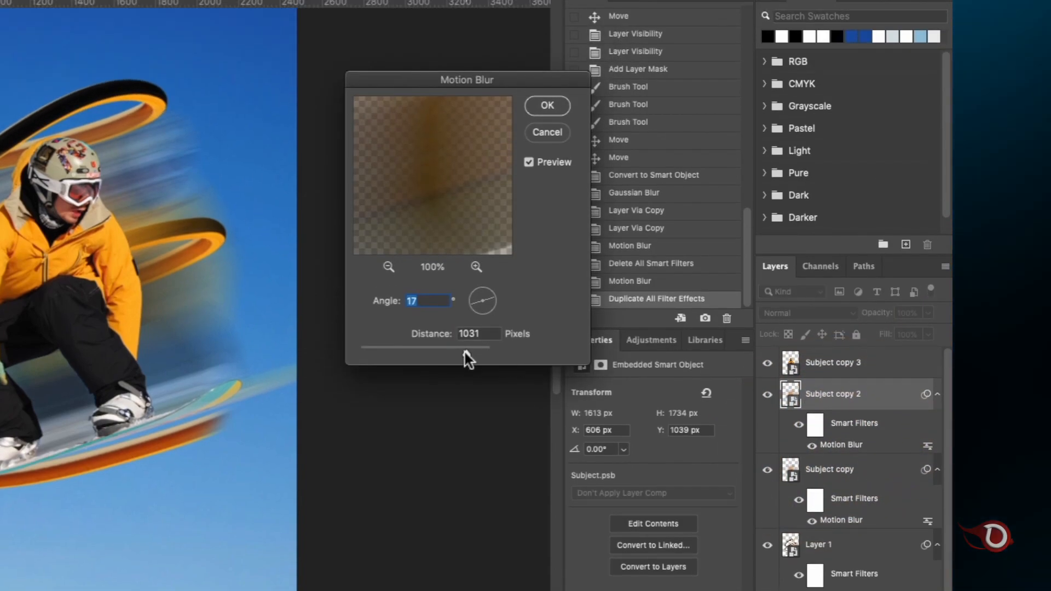
pyautogui.moveTo(469, 353); pyautogui.dragTo(475, 352)
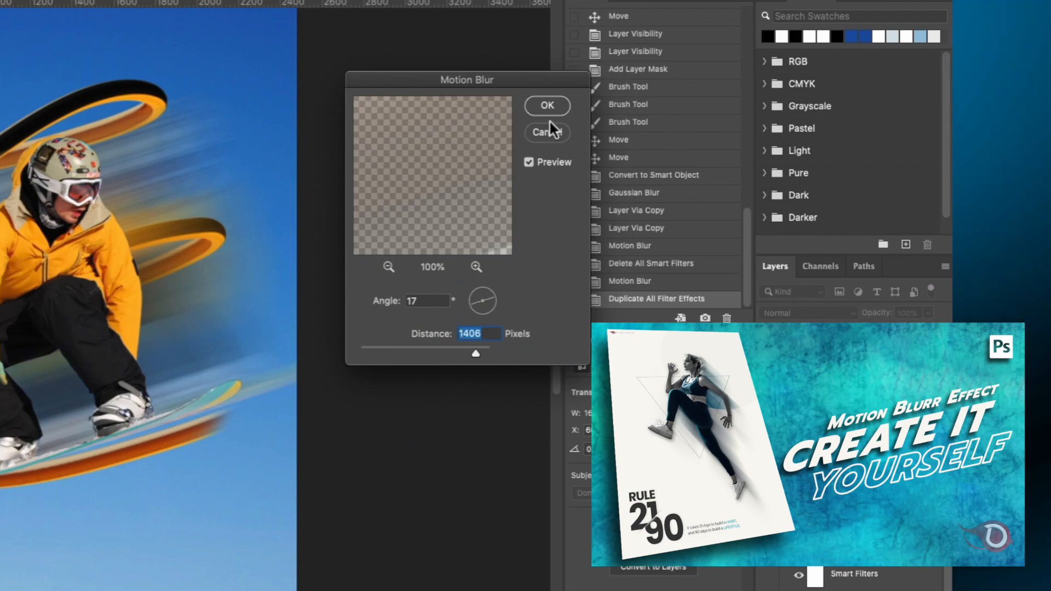
pyautogui.click(547, 105)
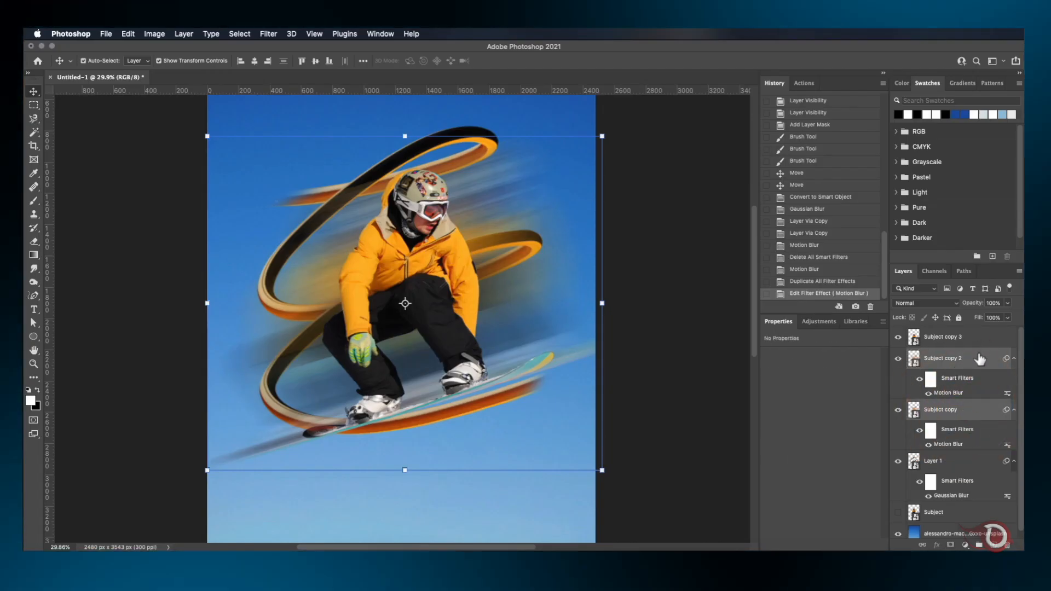
# Step: Combine the two motion-blurred layers into one smart object named Motion, and move it to about X -181 px, Y 874 px
pyautogui.rightClick(975, 359)
pyautogui.click(996, 187)
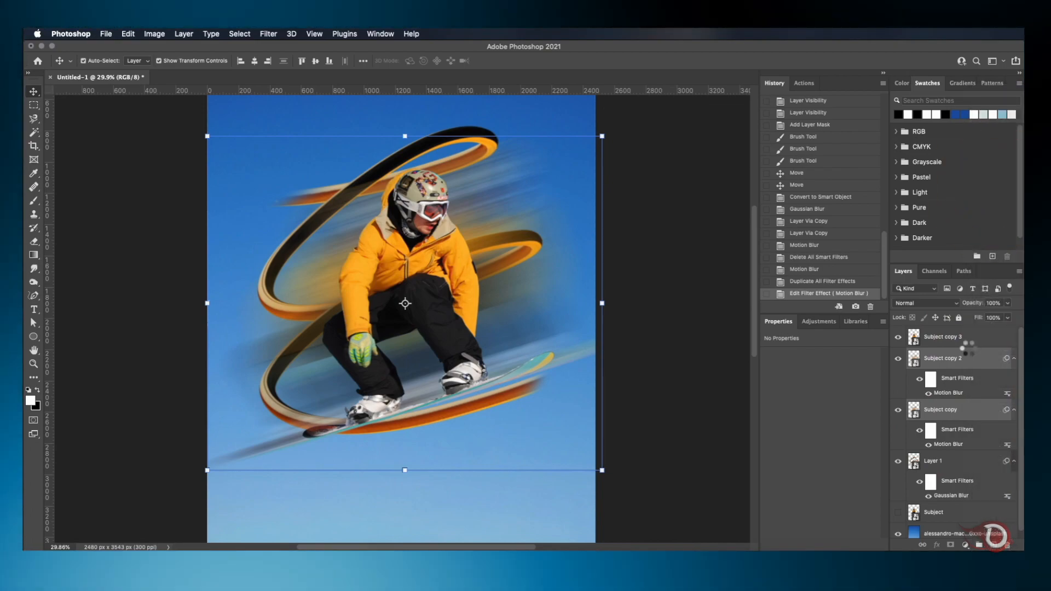
pyautogui.doubleClick(937, 358)
pyautogui.write('Motion')
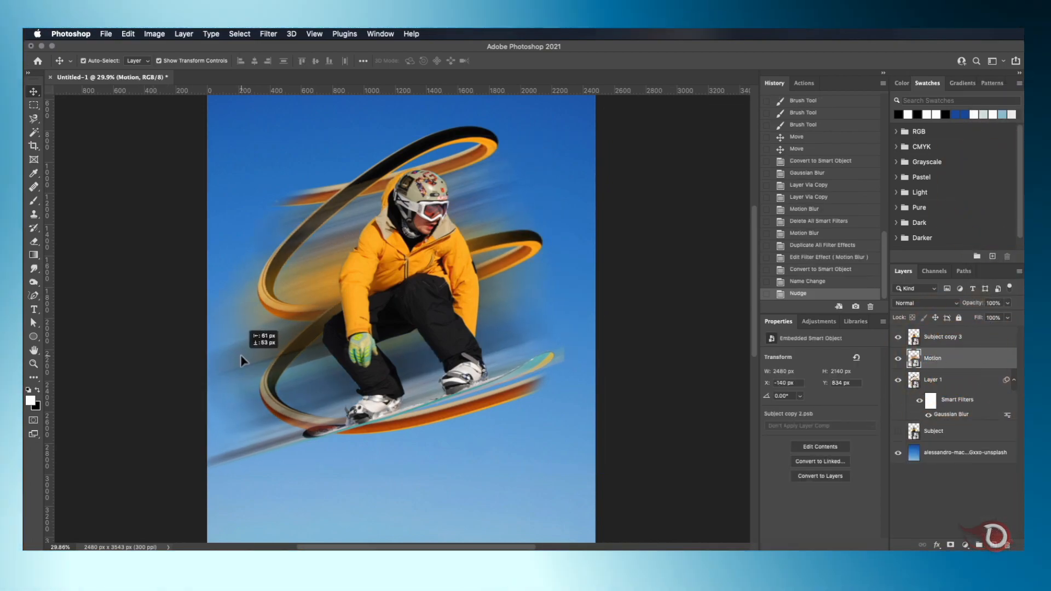
pyautogui.moveTo(241, 355); pyautogui.dragTo(243, 354)
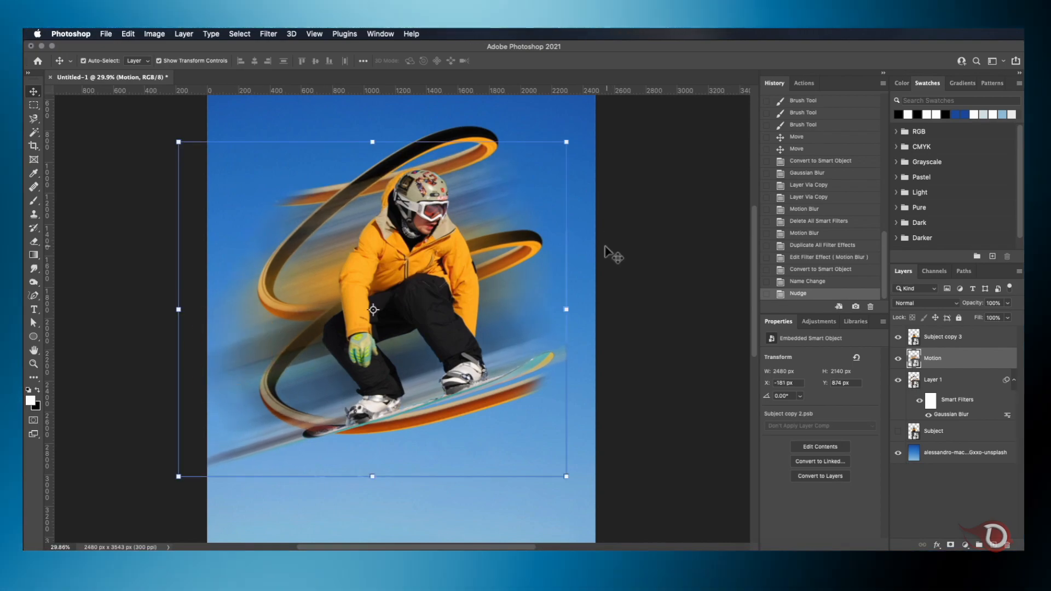
# Step: Add a layer mask to the Motion layer and paint away the blur in front of the snowboarder with a soft black brush
pyautogui.click(953, 360)
pyautogui.click(950, 545)
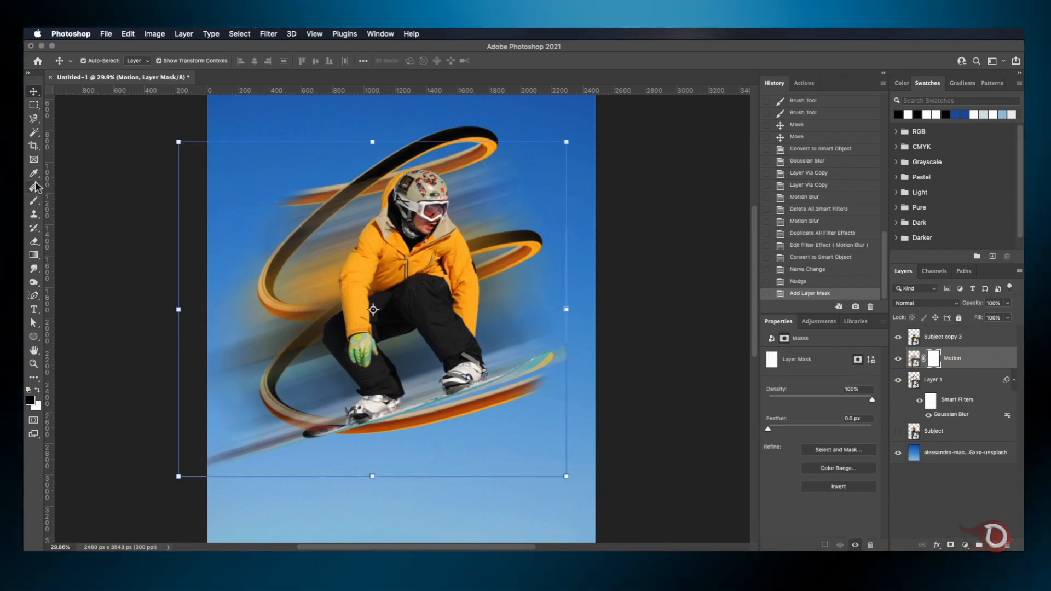
pyautogui.click(33, 200)
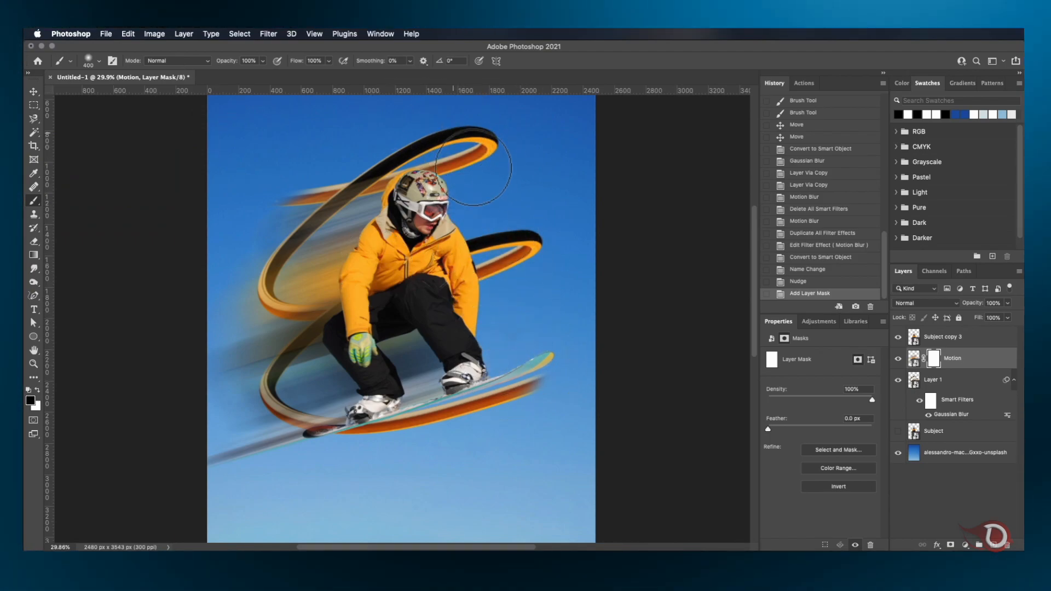
pyautogui.rightClick(485, 351)
pyautogui.doubleClick(564, 323)
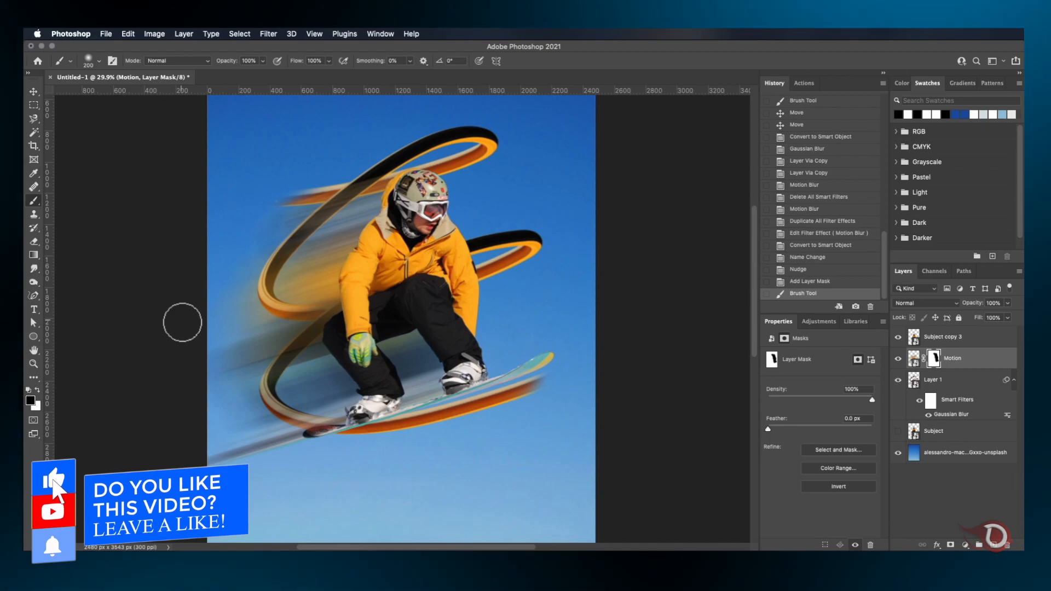
# Step: Fade the outer trailing ends of the motion streaks behind the snowboarder on the mask with a much larger soft brush
pyautogui.press(']')
pyautogui.press(']')
pyautogui.press(']')
pyautogui.press(']')
pyautogui.press(']')
pyautogui.press(']')
pyautogui.press(']')
pyautogui.press(']')
pyautogui.moveTo(190, 188)
pyautogui.mouseDown()
pyautogui.moveTo(171, 378)
pyautogui.moveTo(192, 307)
pyautogui.mouseUp()
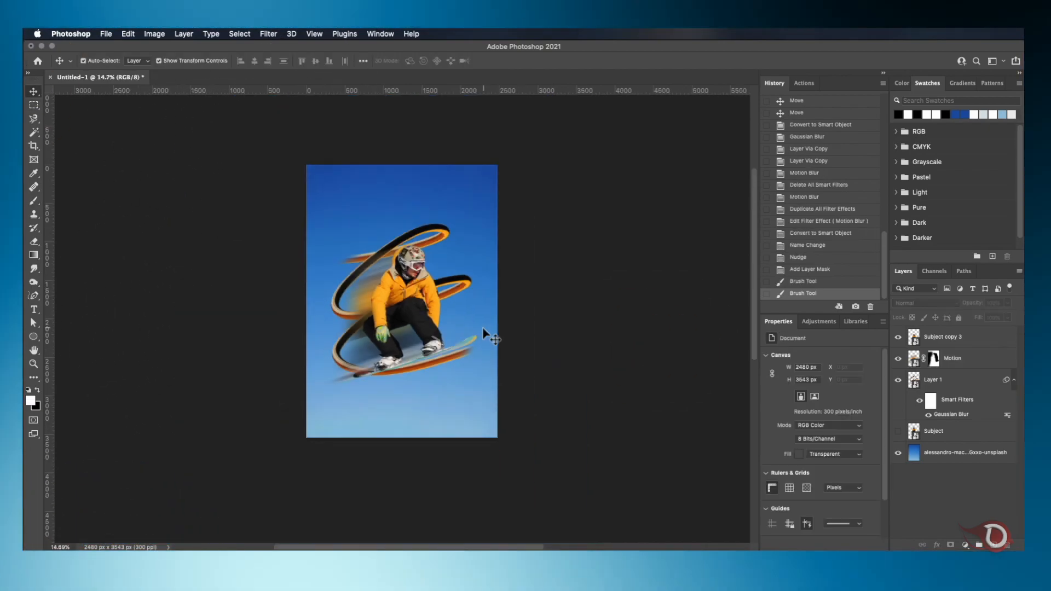
# Step: Link the Subject copy 3 and Motion layers together
pyautogui.scroll(3, 482, 327)
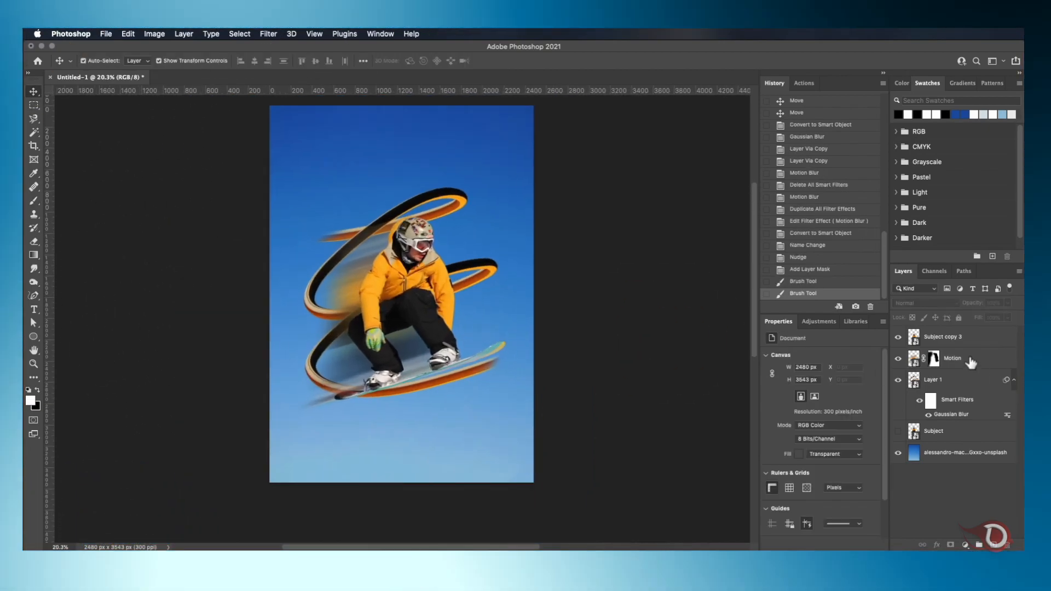
pyautogui.click(983, 337)
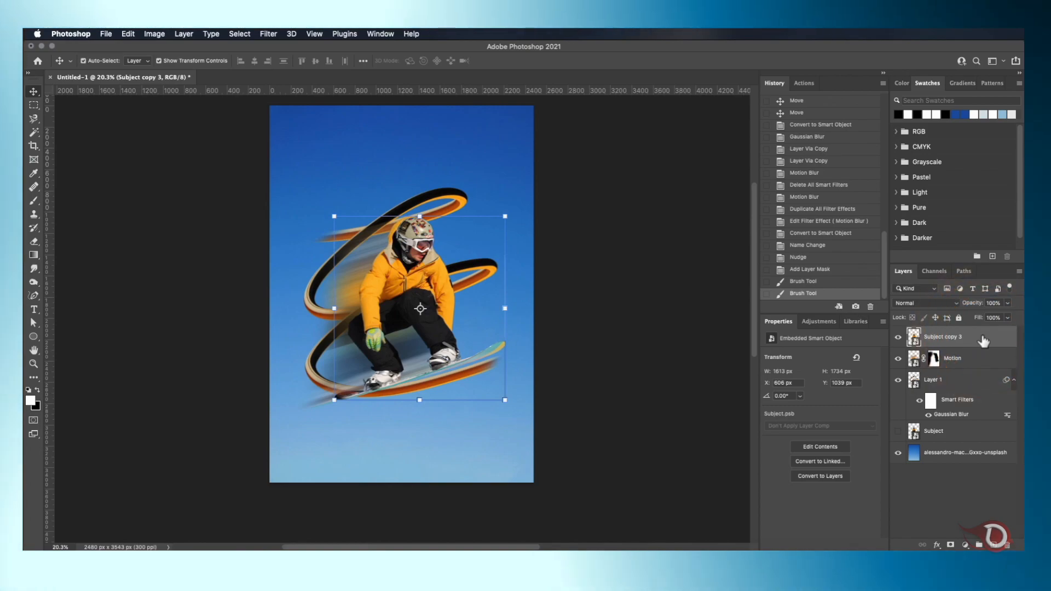
pyautogui.keyDown('shift'); pyautogui.click(973, 359); pyautogui.keyUp('shift')
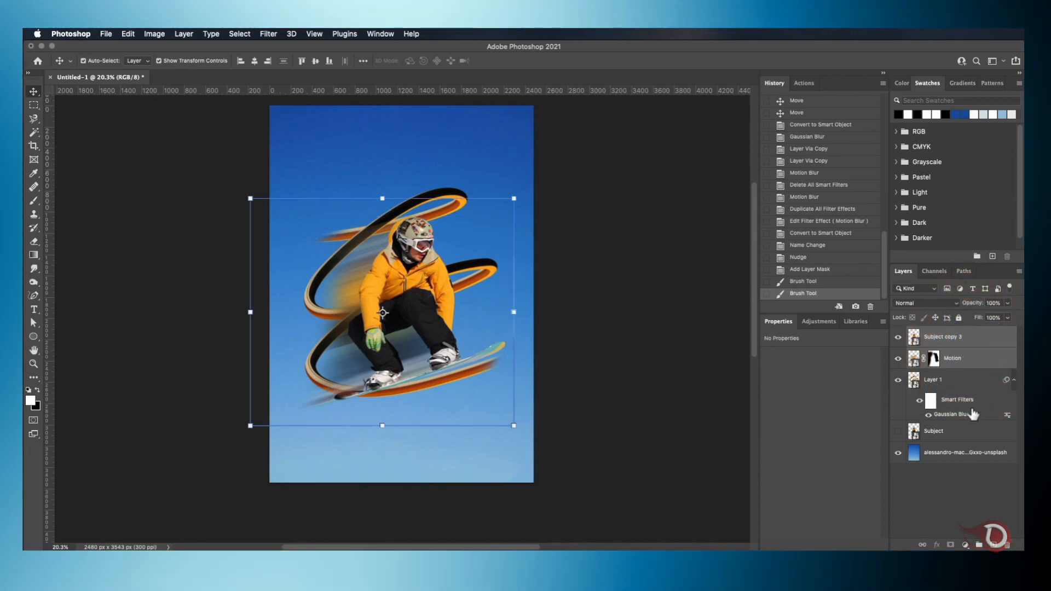
pyautogui.click(922, 545)
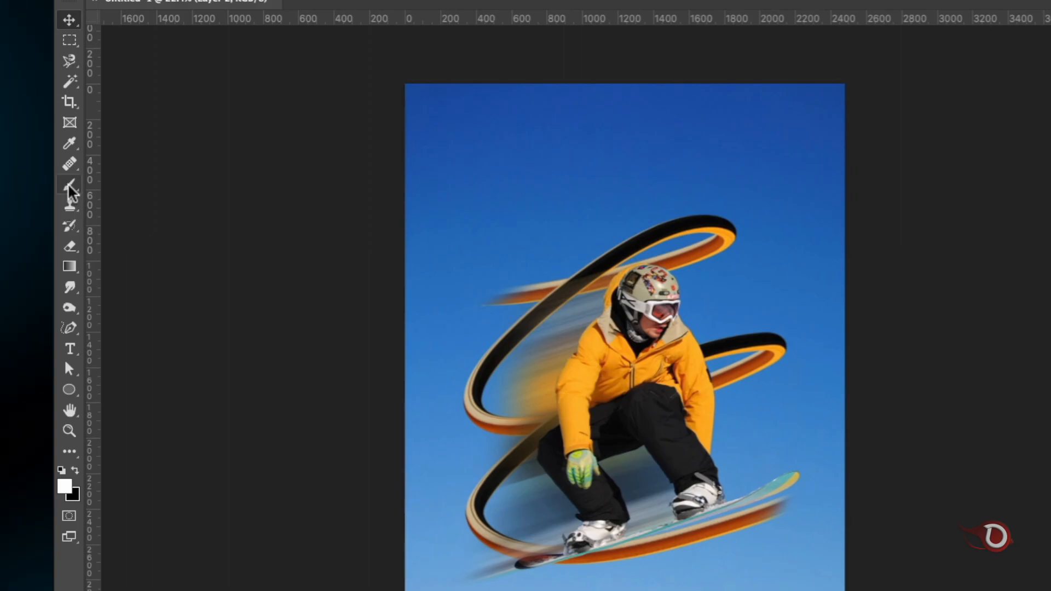
# Step: Paint a soft white glow behind the snowboarder on Layer 2 with a 1600 px brush, and rename the layer Glow
pyautogui.click(70, 189)
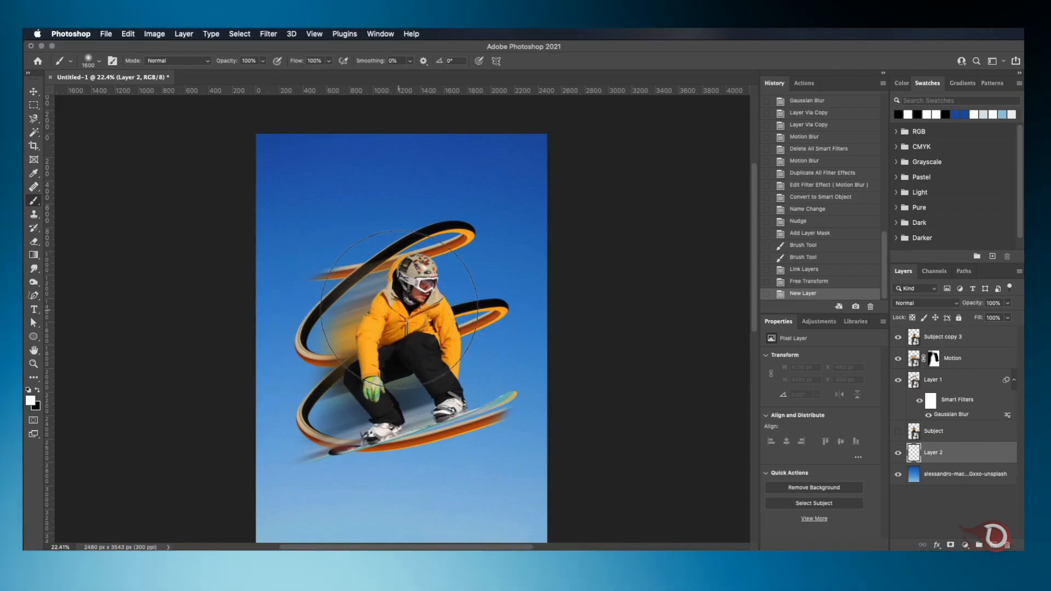
pyautogui.press(']')
pyautogui.press(']')
pyautogui.press(']')
pyautogui.press(']')
pyautogui.press(']')
pyautogui.press(']')
pyautogui.press(']')
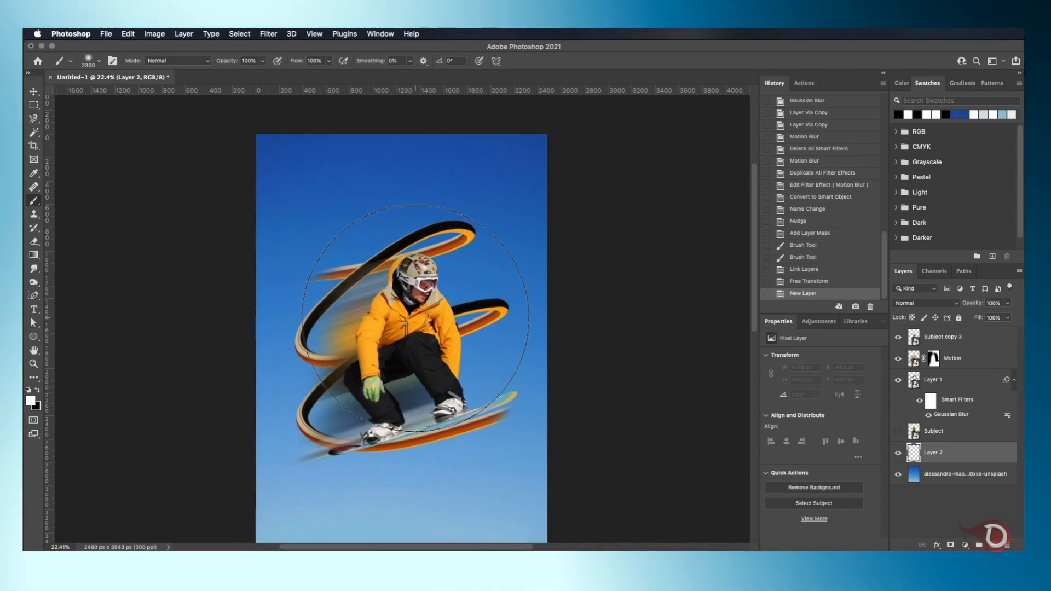
pyautogui.click(424, 310)
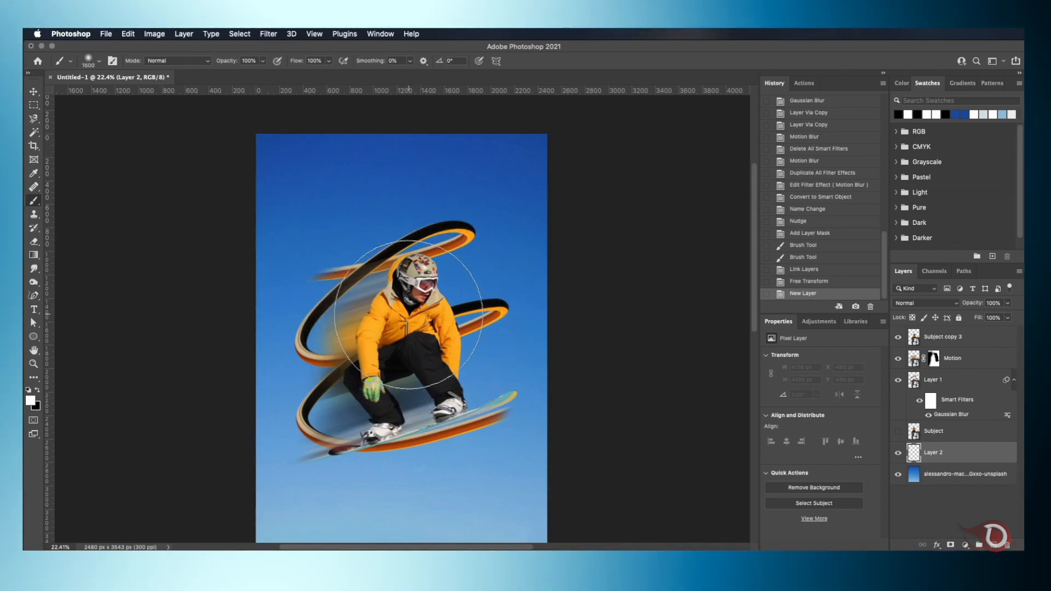
pyautogui.press('[')
pyautogui.press('[')
pyautogui.press('[')
pyautogui.press('[')
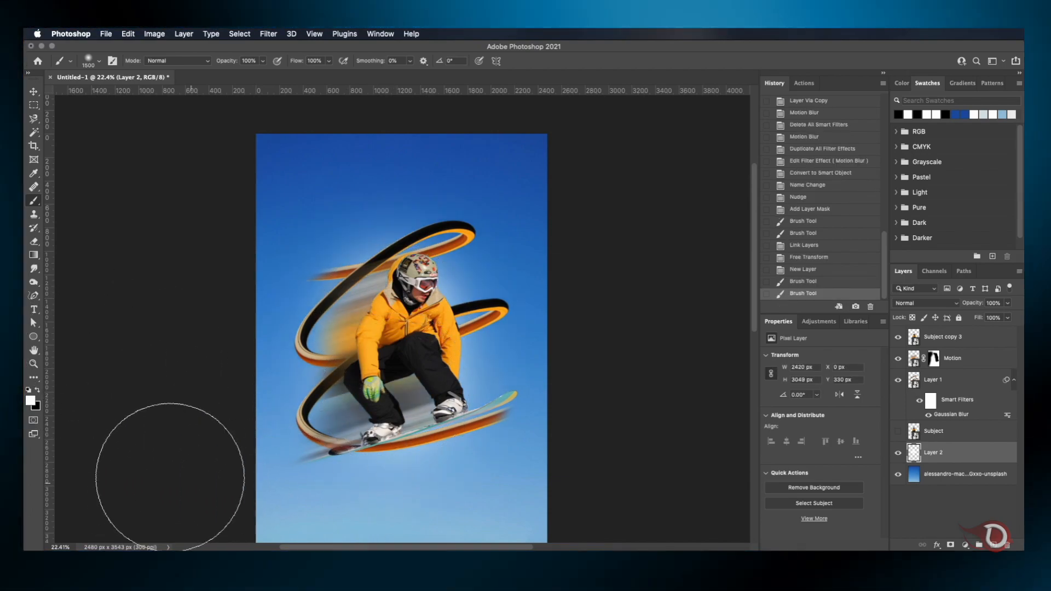
pyautogui.scroll(2, 442, 338)
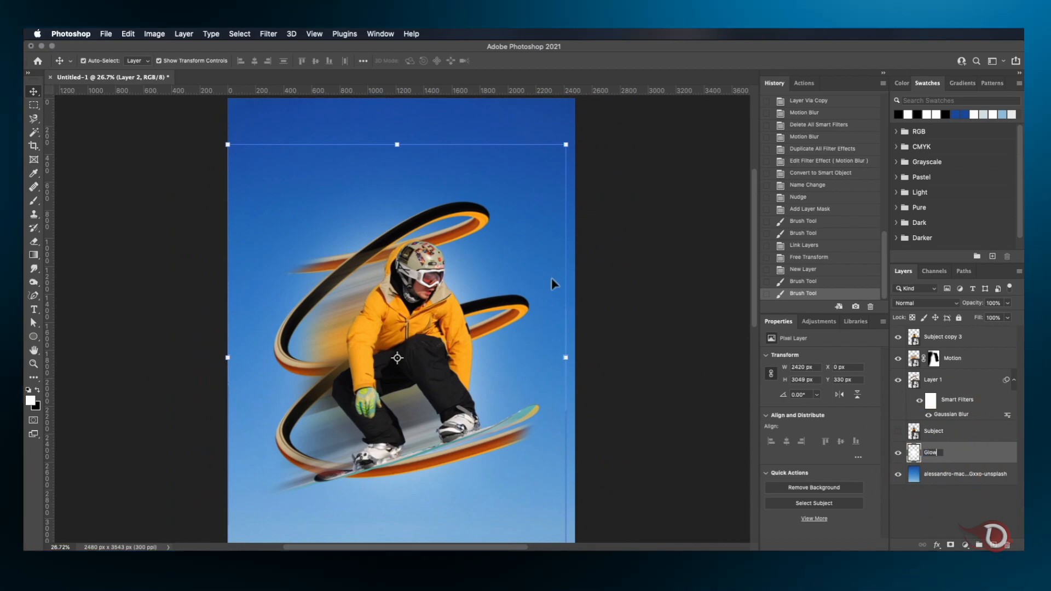
pyautogui.press('Return')
# Step: Create a layer above Layer 1 and paint soft black shadows around the snowboarder, starting where the ribbon passes behind the sleeve, with a 100 px brush
pyautogui.click(936, 383)
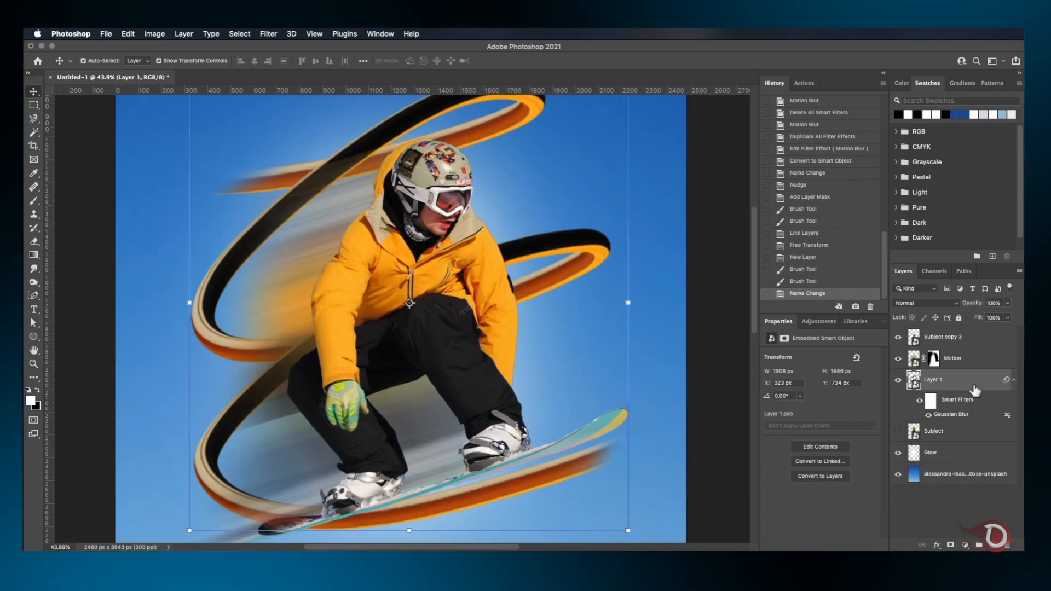
pyautogui.click(994, 545)
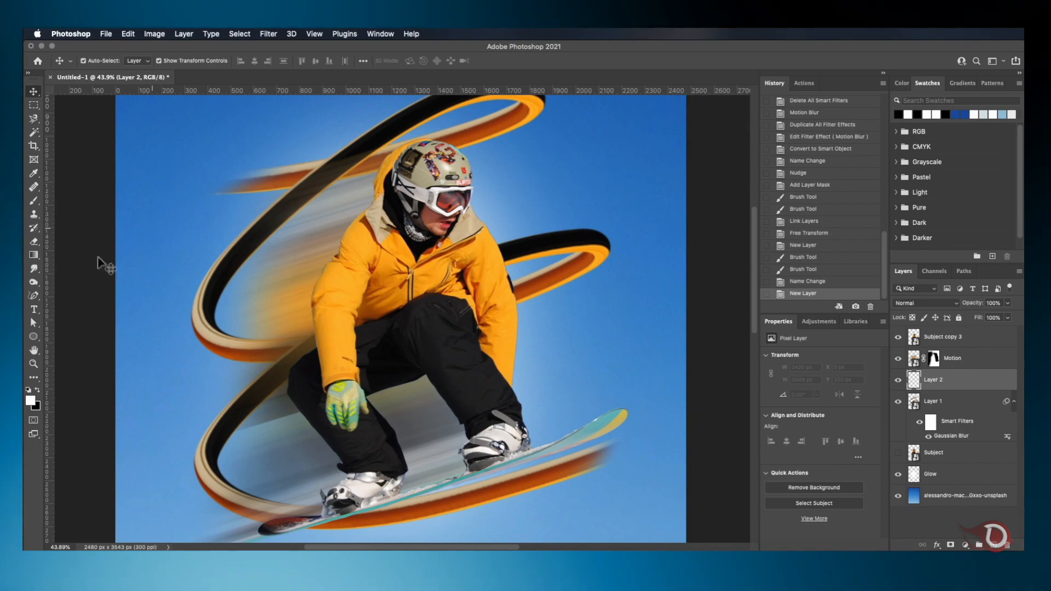
pyautogui.click(33, 201)
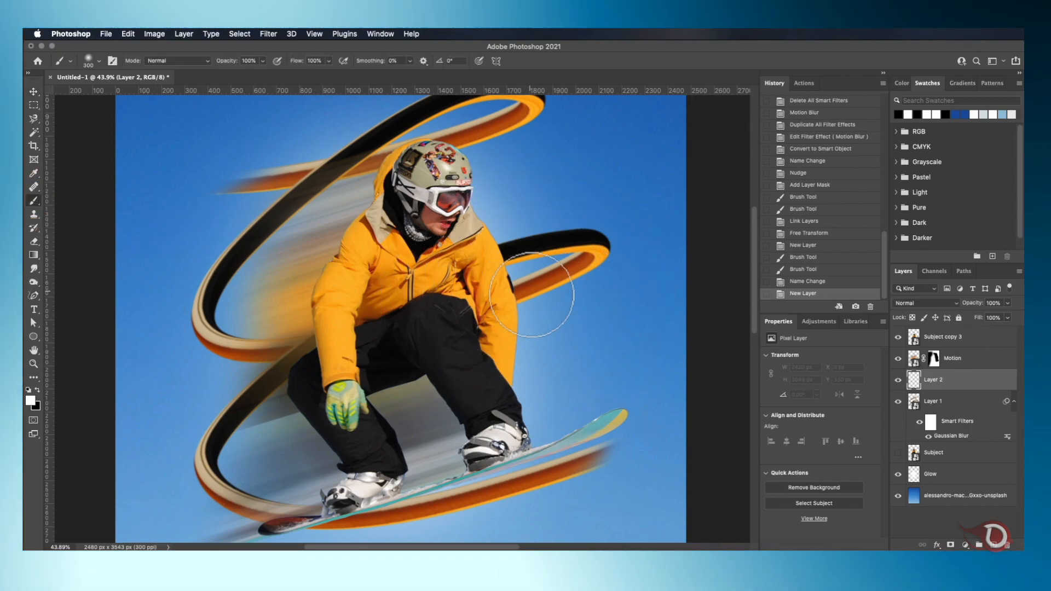
pyautogui.press('[')
pyautogui.press('[')
pyautogui.press('[')
pyautogui.press('[')
pyautogui.press('[')
pyautogui.press('[')
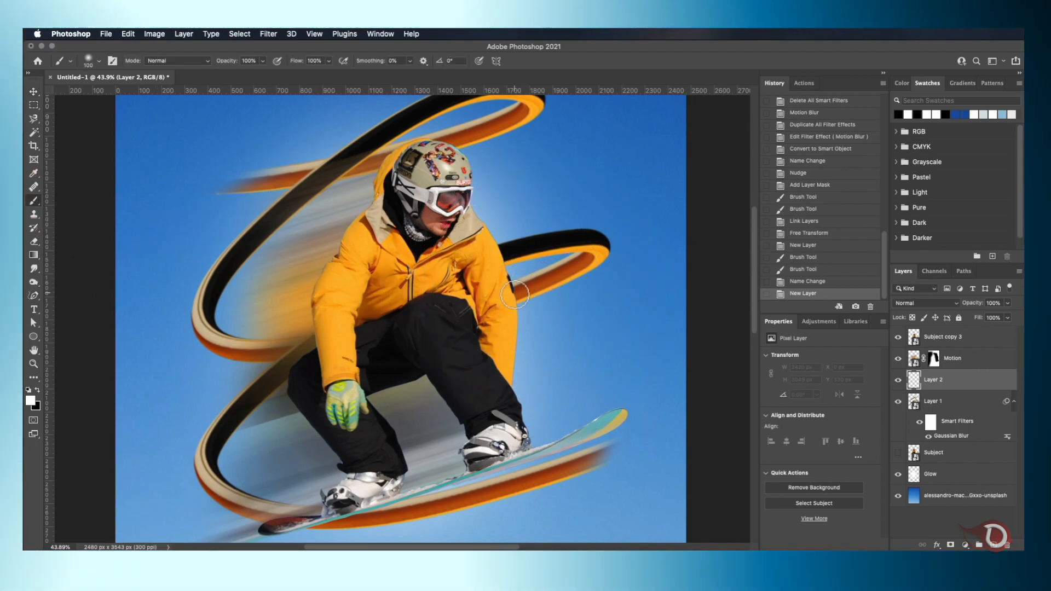
pyautogui.press('x')
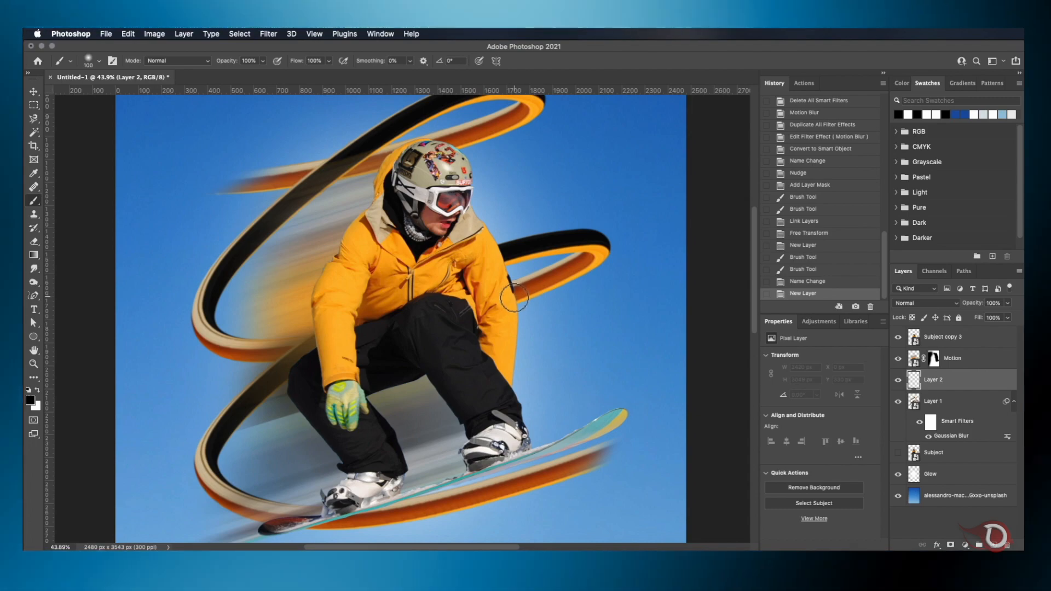
pyautogui.moveTo(508, 291); pyautogui.dragTo(509, 312)
pyautogui.press('super+z')
pyautogui.press('super+shift+z')
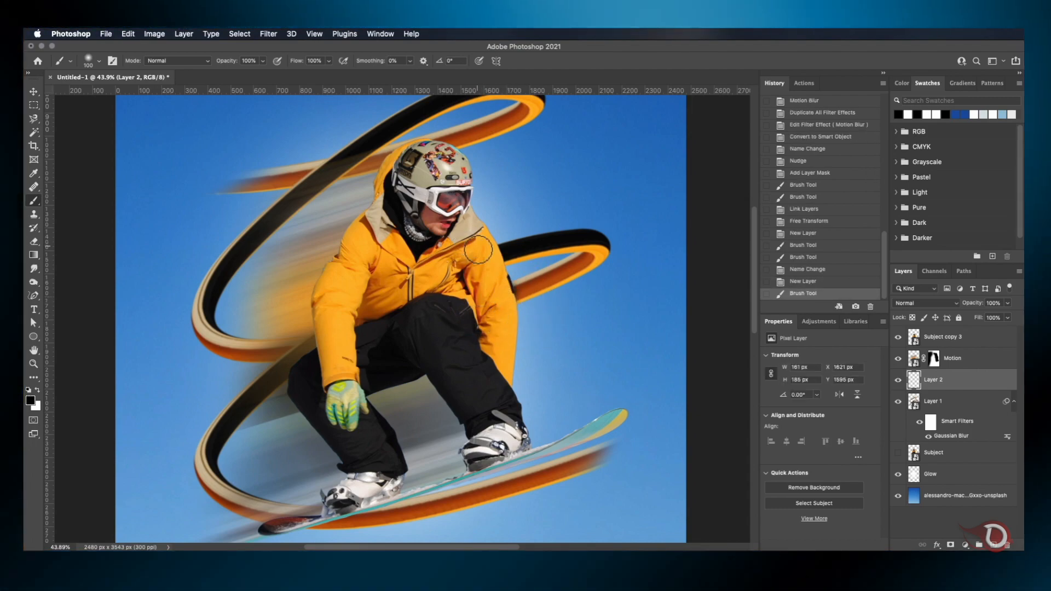
pyautogui.scroll(-2, 399, 328)
pyautogui.press('super+z')
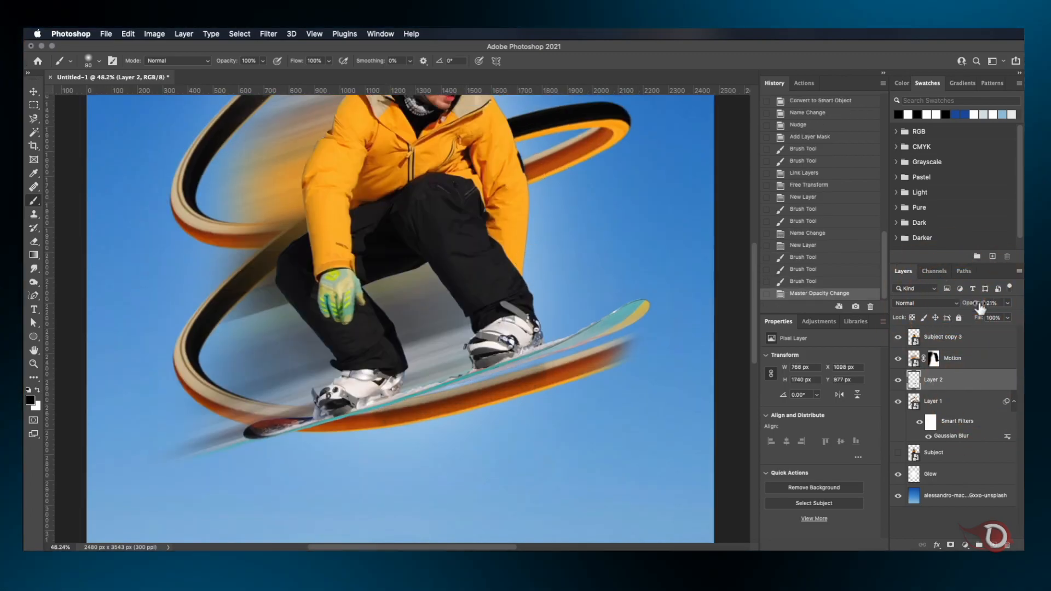
# Step: Lower the shadow layer's opacity to 14% and toggle its visibility to compare the shading
pyautogui.moveTo(980, 310); pyautogui.dragTo(972, 309)
pyautogui.scroll(5, 650, 356)
pyautogui.scroll(-6, 649, 356)
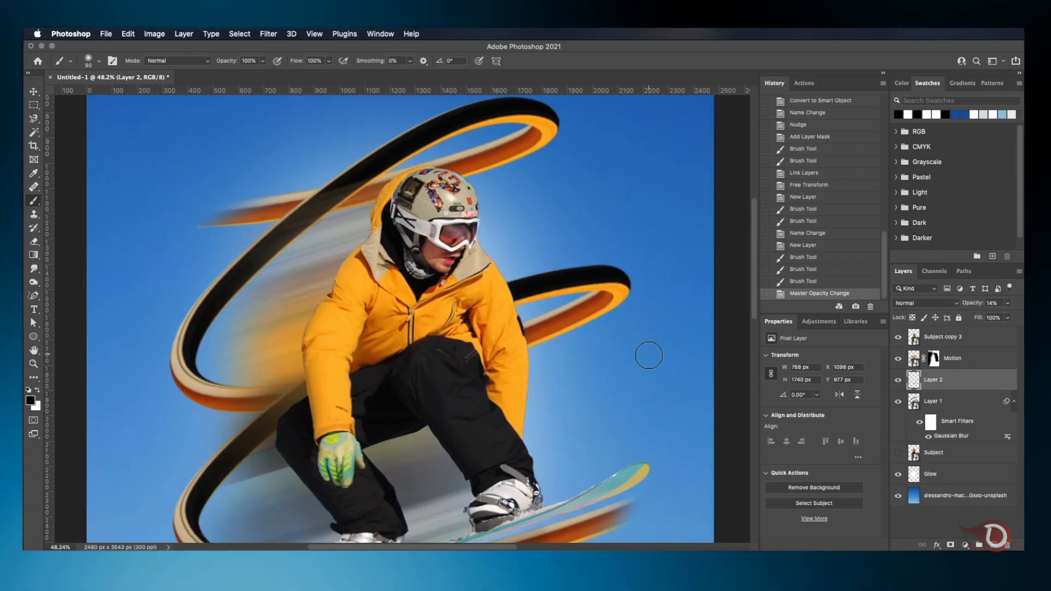
pyautogui.scroll(5, 649, 356)
pyautogui.click(899, 380)
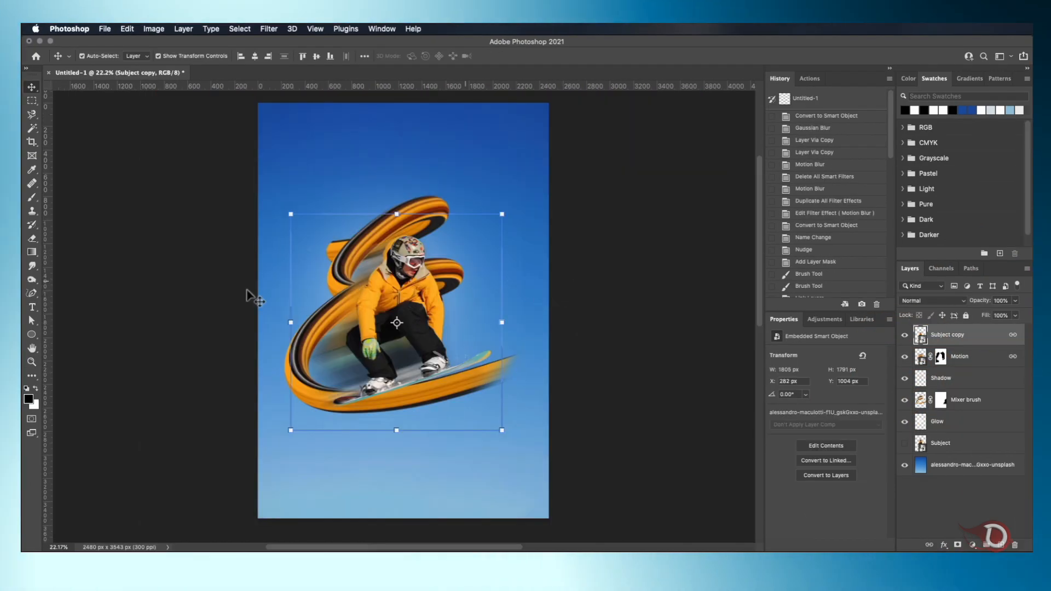
# Step: Add the text EXCITE in the sky above the snowboarder and colour it white
pyautogui.click(32, 307)
pyautogui.click(315, 172)
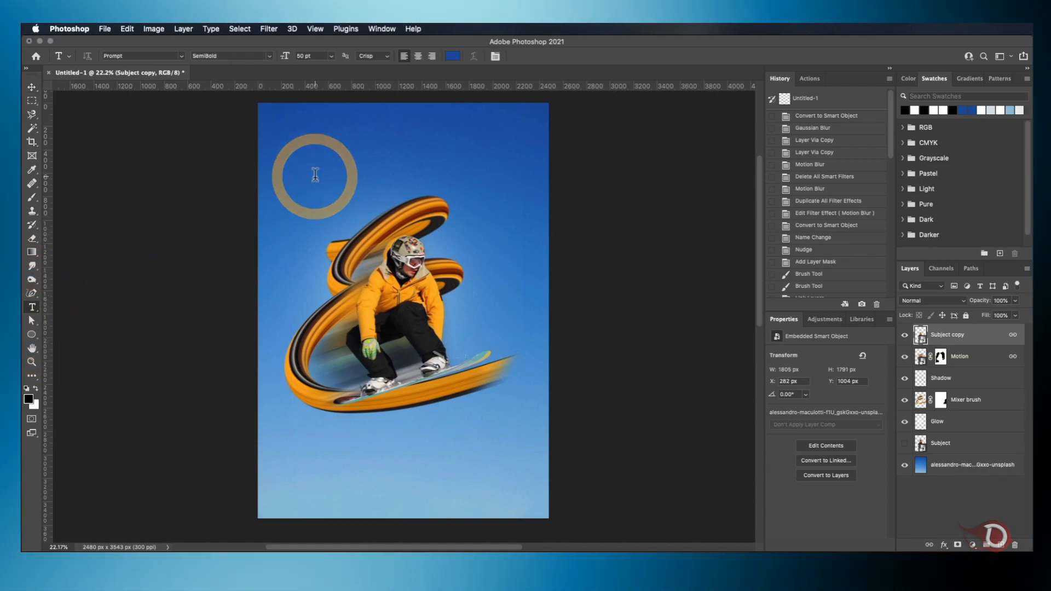
pyautogui.write('EXCITE')
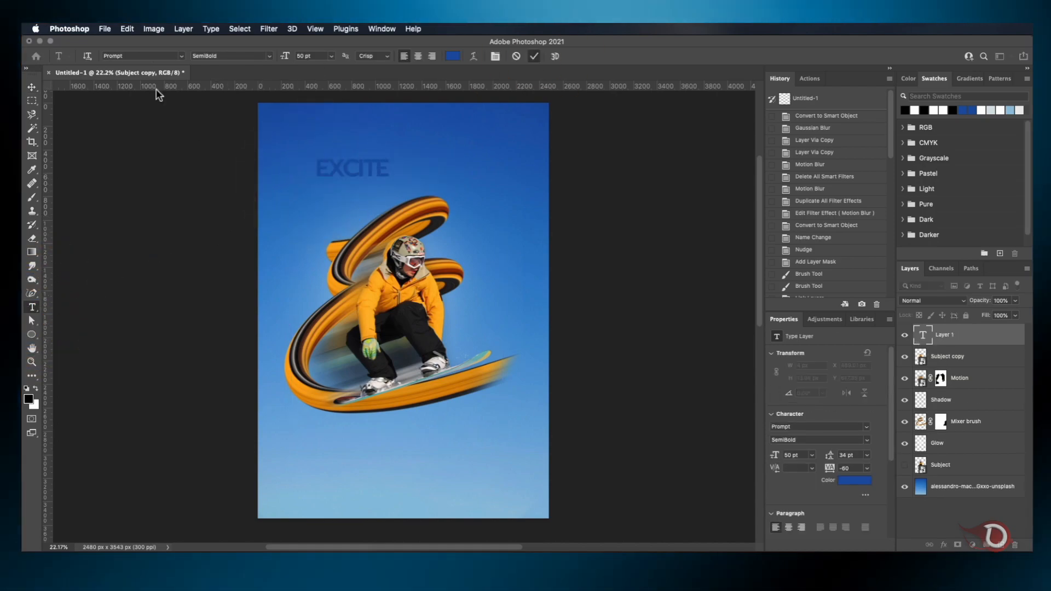
pyautogui.press('super+Return')
pyautogui.press('v')
pyautogui.click(852, 482)
pyautogui.click(753, 182)
pyautogui.click(997, 178)
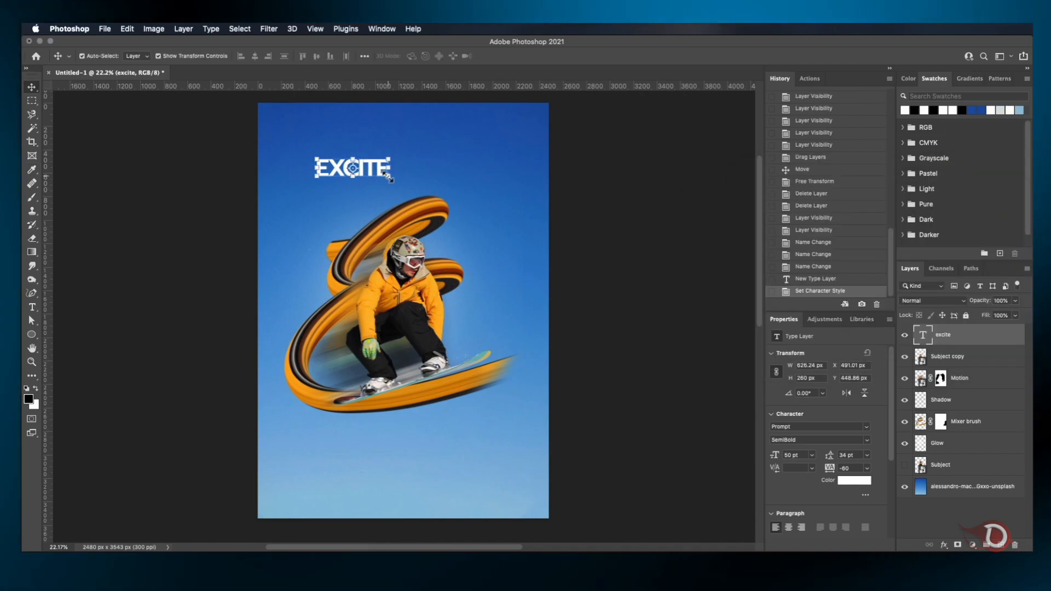
# Step: Enlarge EXCITE to about 148.69 pt and set it in Montserrat Black with tracking 0
pyautogui.press('Return')
pyautogui.click(867, 426)
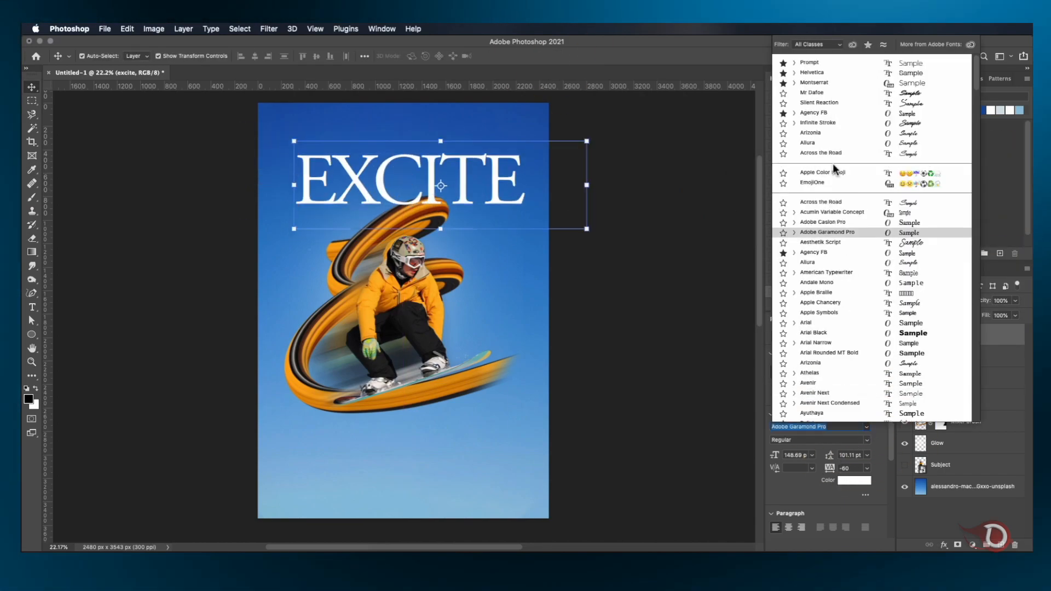
pyautogui.click(827, 82)
pyautogui.click(846, 440)
pyautogui.click(793, 479)
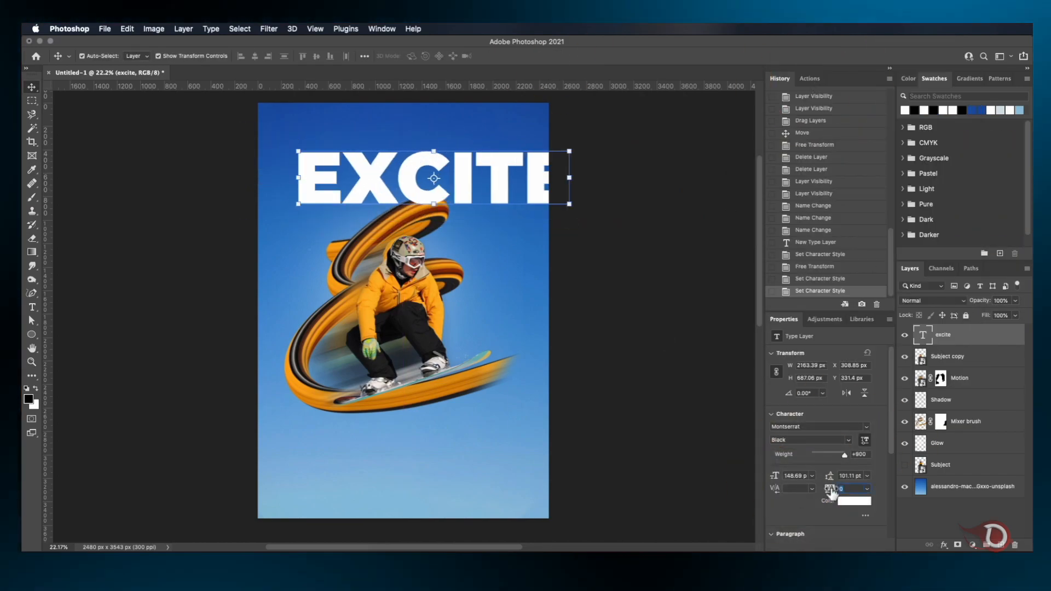
# Step: Rotate EXCITE 90° and scale it to about 229 pt so it runs the full height along the canvas's right edge
pyautogui.moveTo(526, 181); pyautogui.dragTo(417, 342)
pyautogui.moveTo(428, 159); pyautogui.dragTo(534, 207)
pyautogui.moveTo(467, 386); pyautogui.dragTo(378, 523)
pyautogui.moveTo(435, 147); pyautogui.dragTo(435, 136)
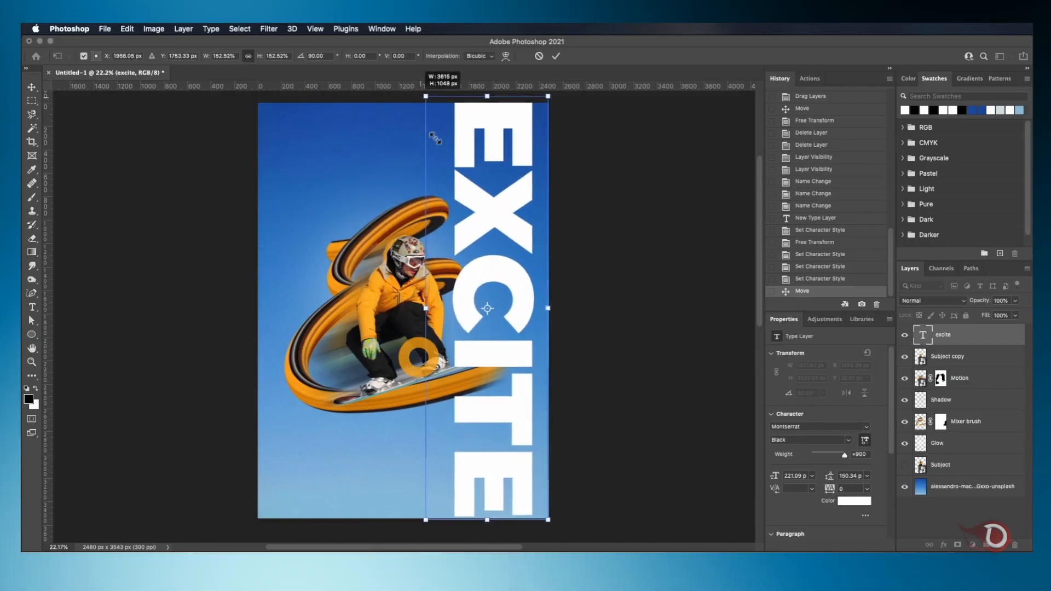
pyautogui.moveTo(516, 295); pyautogui.dragTo(531, 291)
pyautogui.click(556, 56)
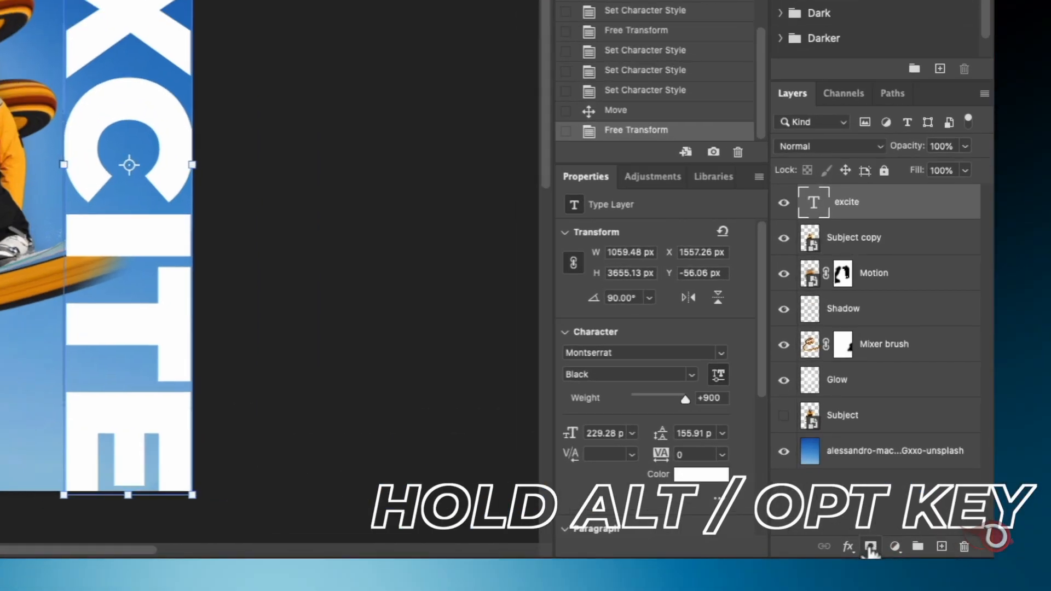
# Step: Add a layer mask that hides the whole excite text, and choose the halftone 12 brush for painting it
pyautogui.keyDown('alt'); pyautogui.click(871, 547); pyautogui.keyUp('alt')
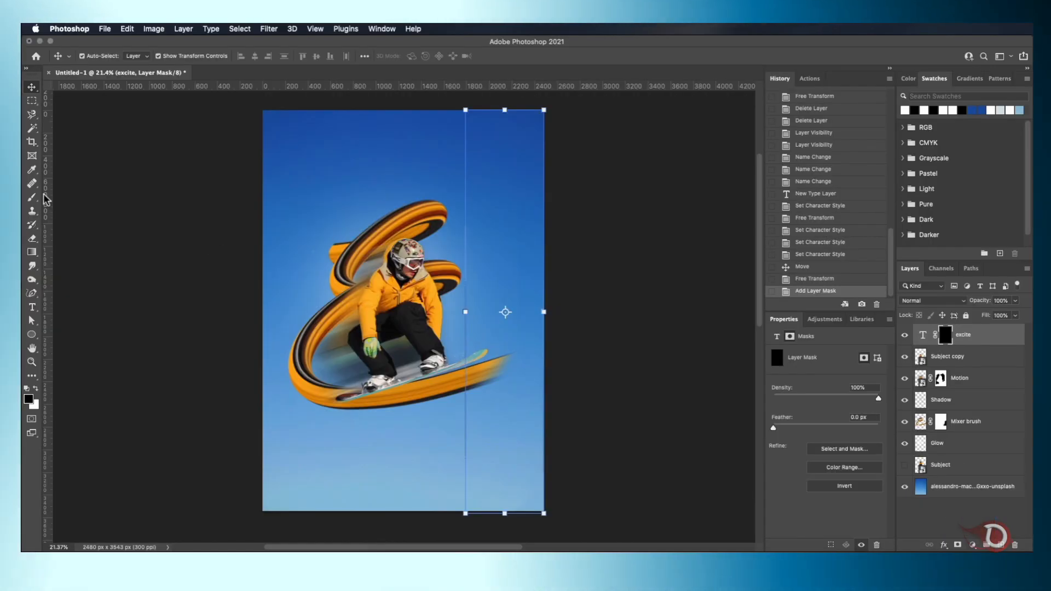
pyautogui.click(34, 197)
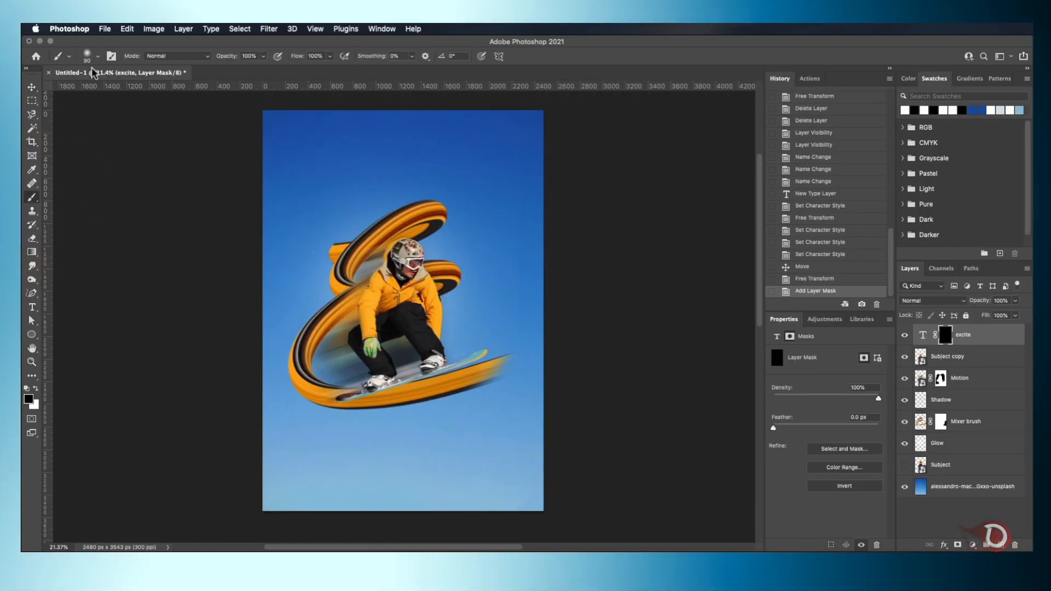
pyautogui.click(94, 57)
pyautogui.moveTo(182, 200); pyautogui.dragTo(172, 340)
pyautogui.click(120, 350)
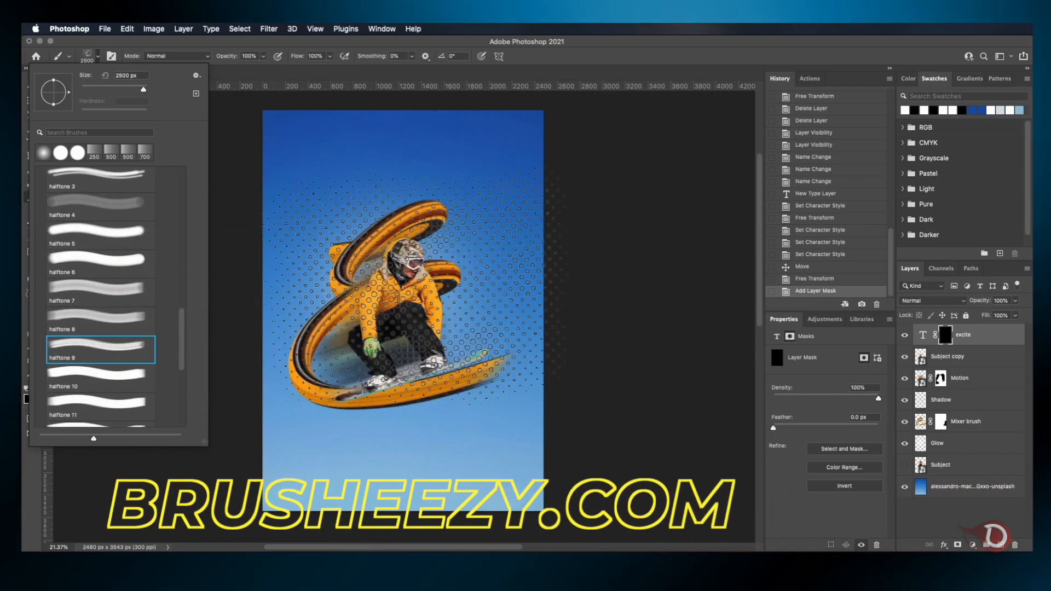
pyautogui.click(99, 372)
pyautogui.scroll(-5, 98, 329)
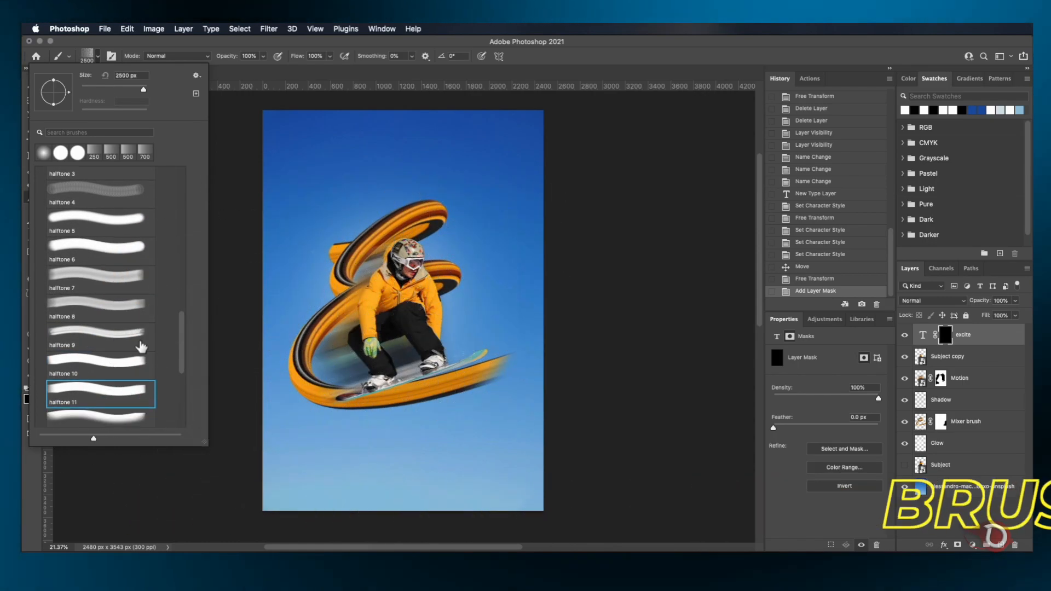
pyautogui.click(104, 254)
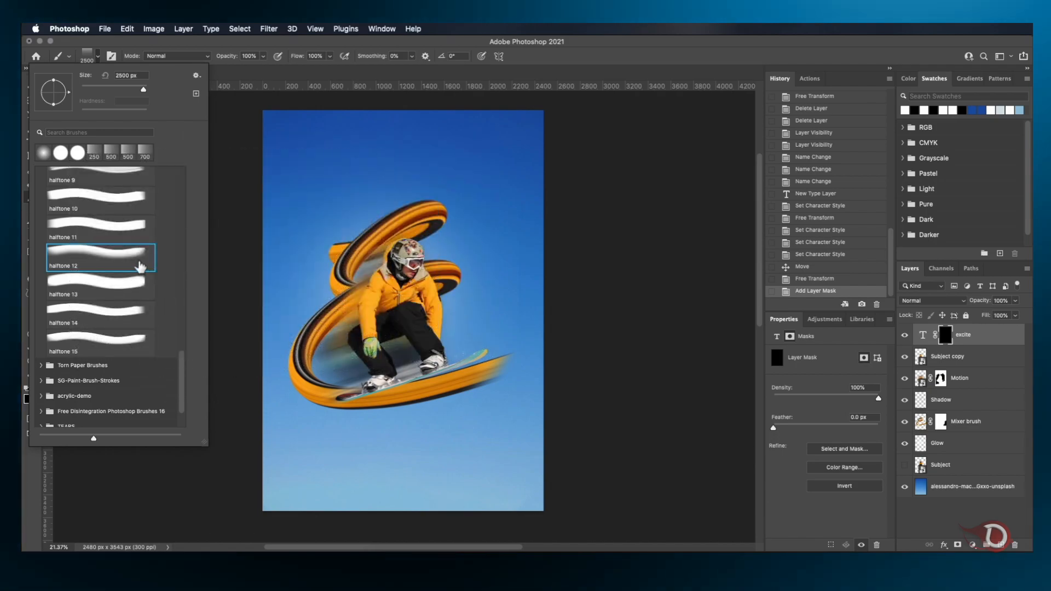
pyautogui.press('Return')
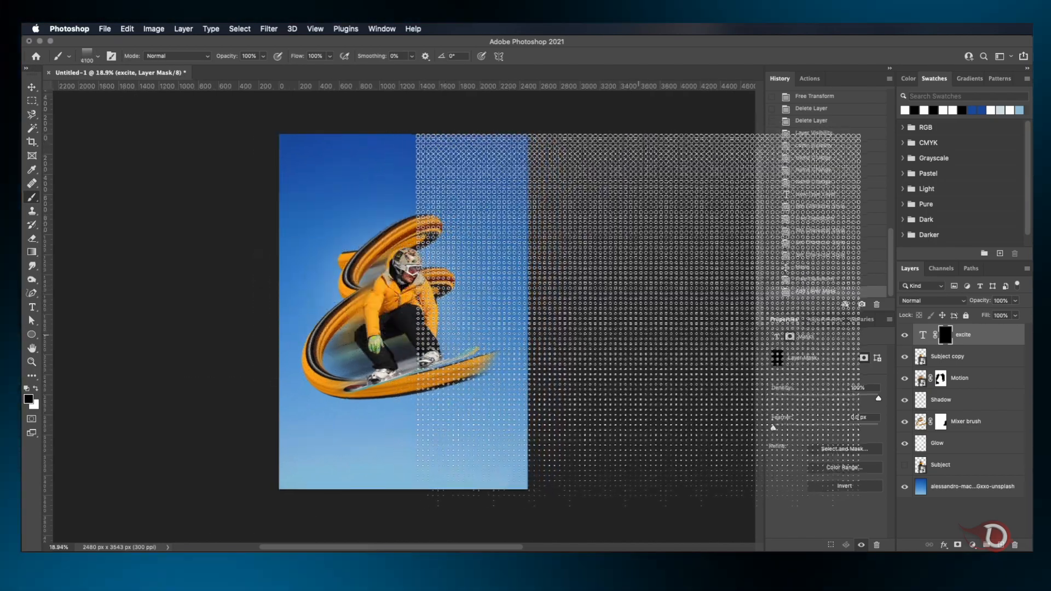
# Step: Reveal EXCITE as halftone dots on its mask with the white brush at 3900 px and -90°, and move the layer directly above the sky
pyautogui.press(']')
pyautogui.press('x')
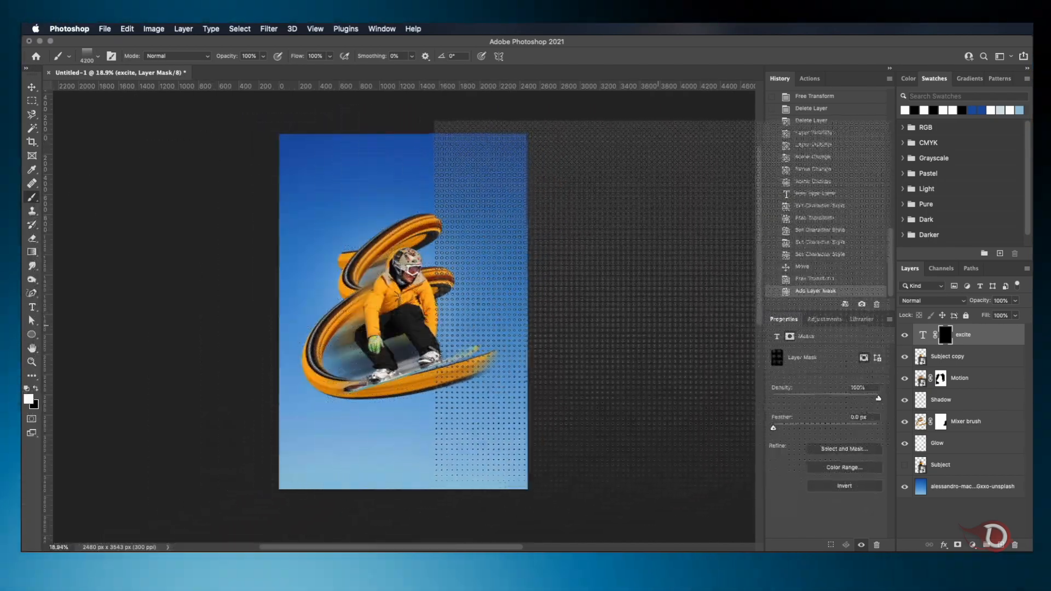
pyautogui.hotkey('shift', 'Right')
pyautogui.hotkey('shift', 'Right')
pyautogui.hotkey('shift', 'Right')
pyautogui.hotkey('shift', 'Right')
pyautogui.hotkey('shift', 'Right')
pyautogui.hotkey('shift', 'Right')
pyautogui.press('[')
pyautogui.press('[')
pyautogui.press('[')
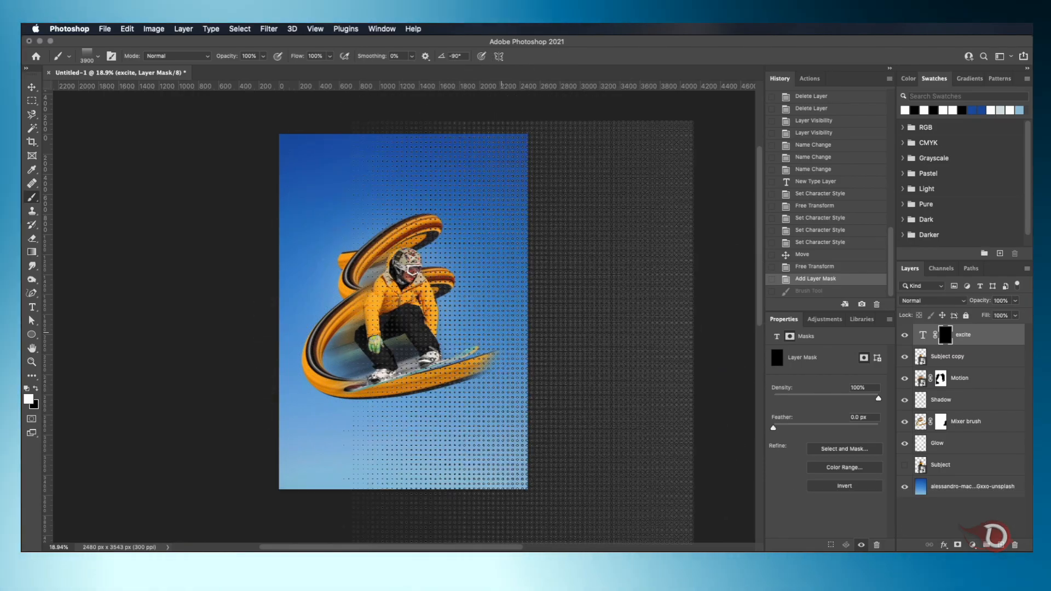
pyautogui.click(391, 321)
pyautogui.press('super+z')
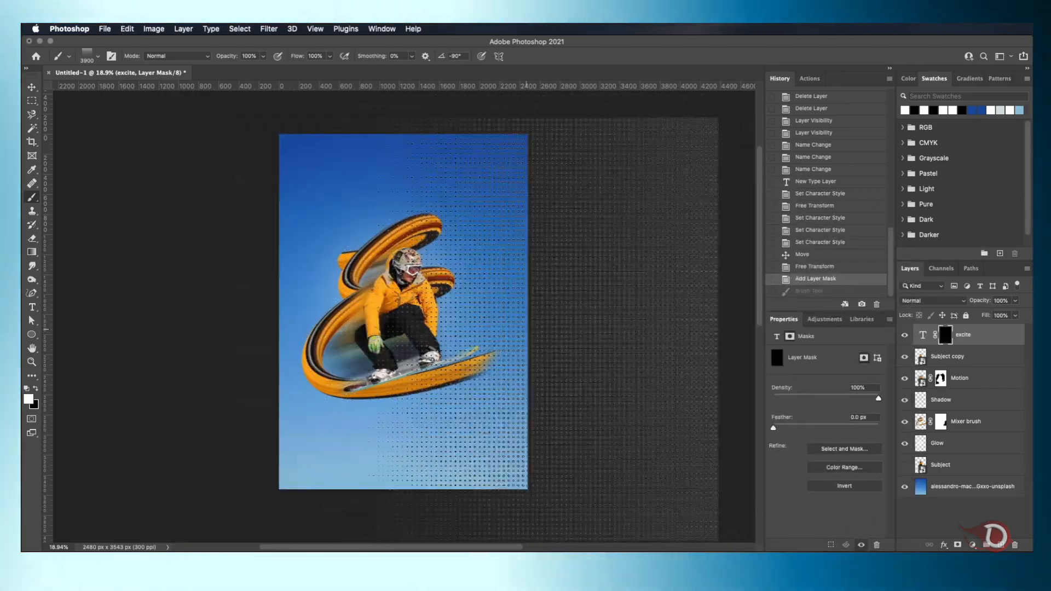
pyautogui.click(527, 329)
pyautogui.click(32, 87)
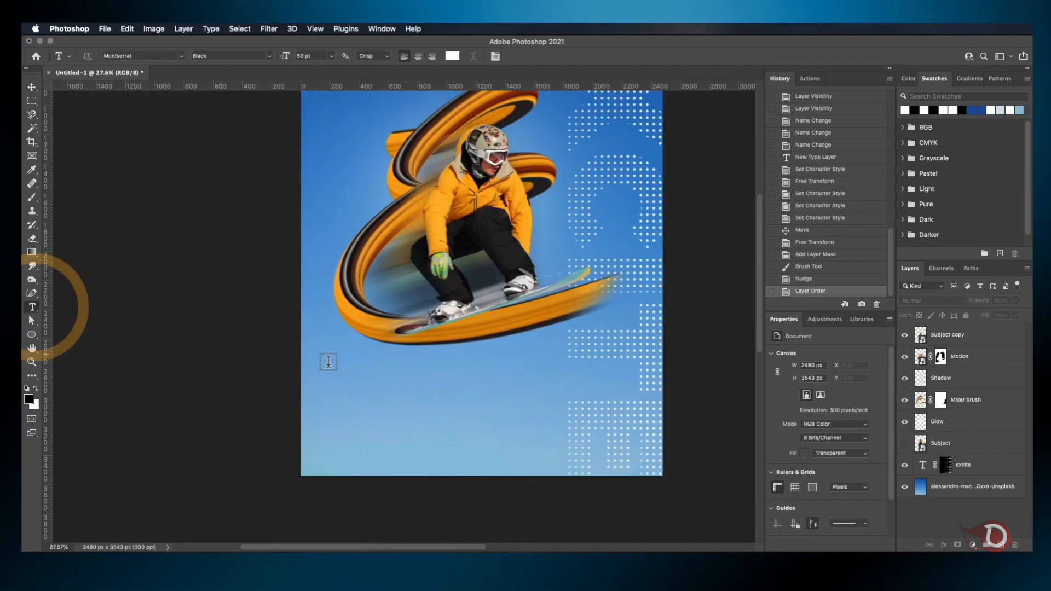
# Step: Add the text DO WHAT EXCITES YOU below the snowboarder in Prompt Bold at 32 pt, and place a duplicate beneath it
pyautogui.click(342, 372)
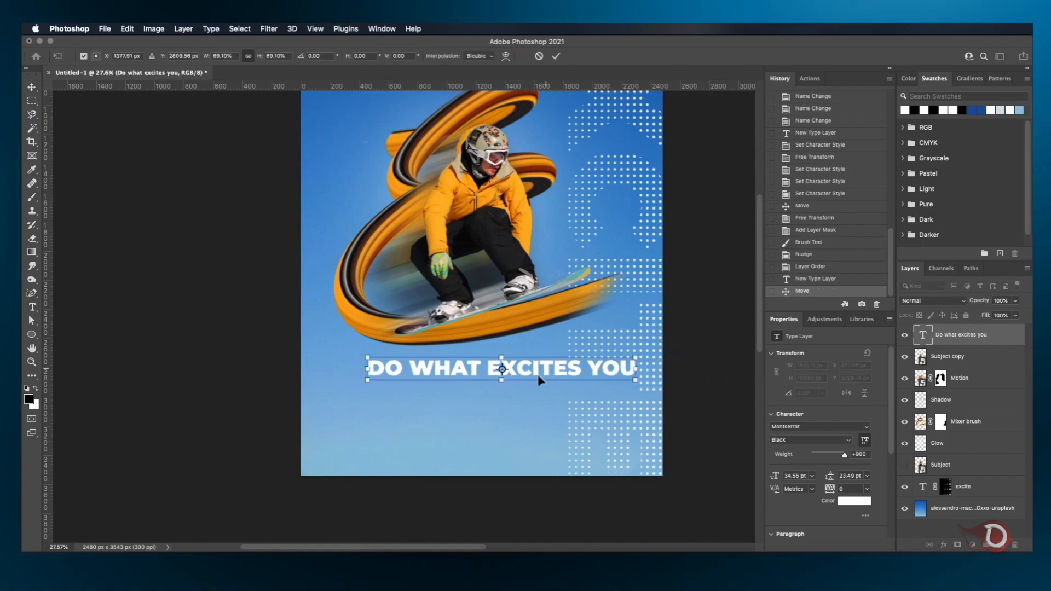
pyautogui.click(867, 427)
pyautogui.click(849, 439)
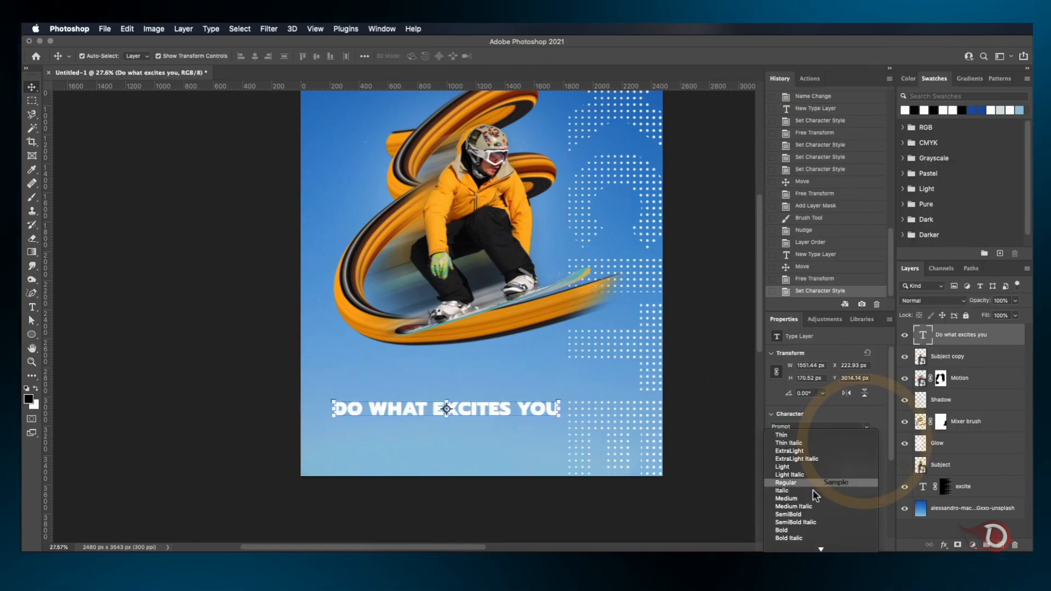
pyautogui.click(809, 484)
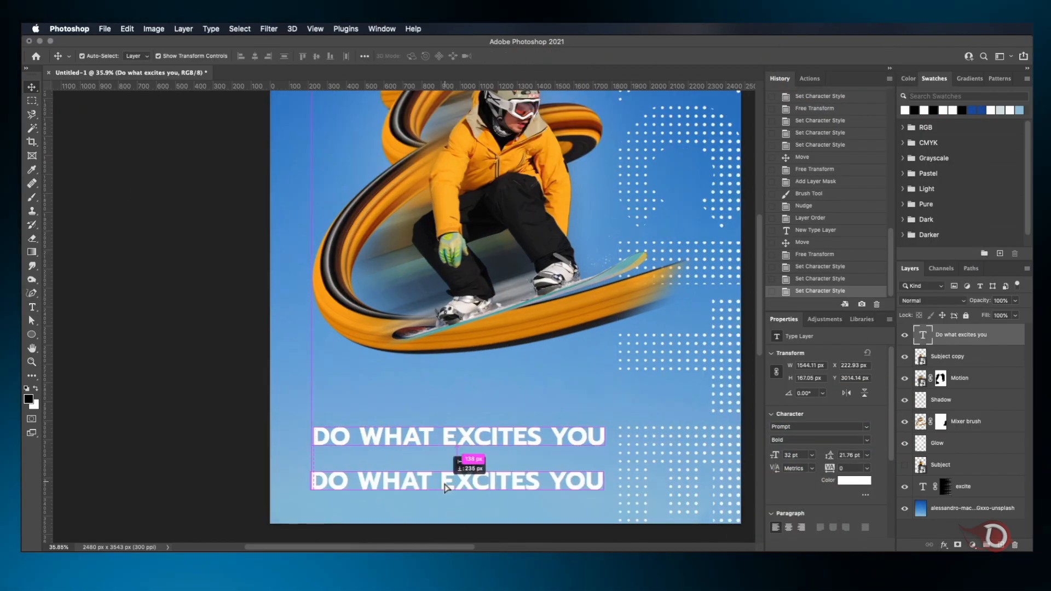
pyautogui.moveTo(445, 488); pyautogui.dragTo(445, 509)
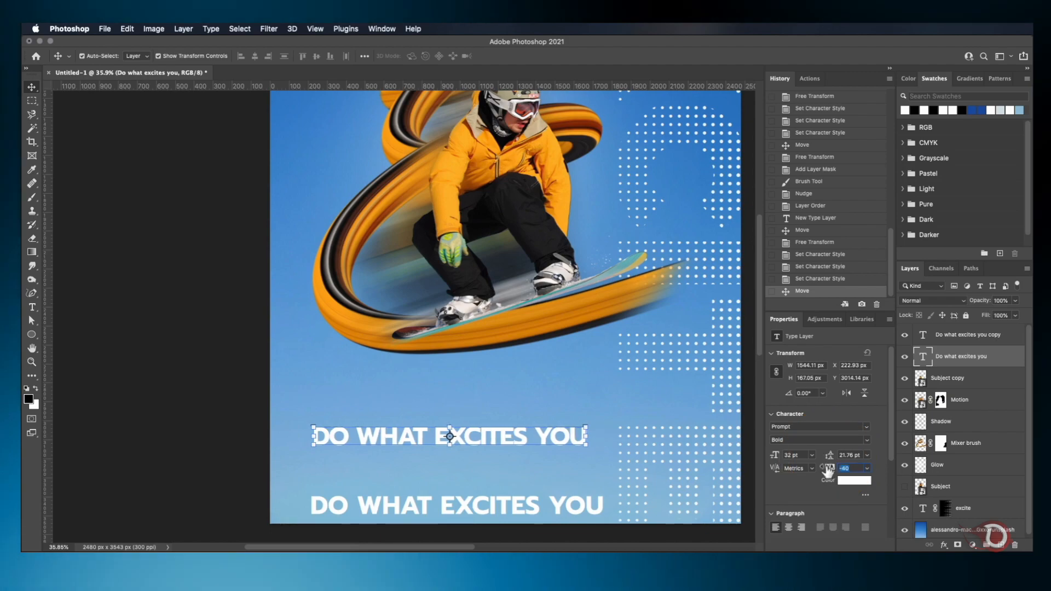
# Step: Break the upper DO WHAT EXCITES YOU text into two lines and outline it with a blue stroke at 0% fill opacity
pyautogui.doubleClick(441, 437)
pyautogui.press('Return')
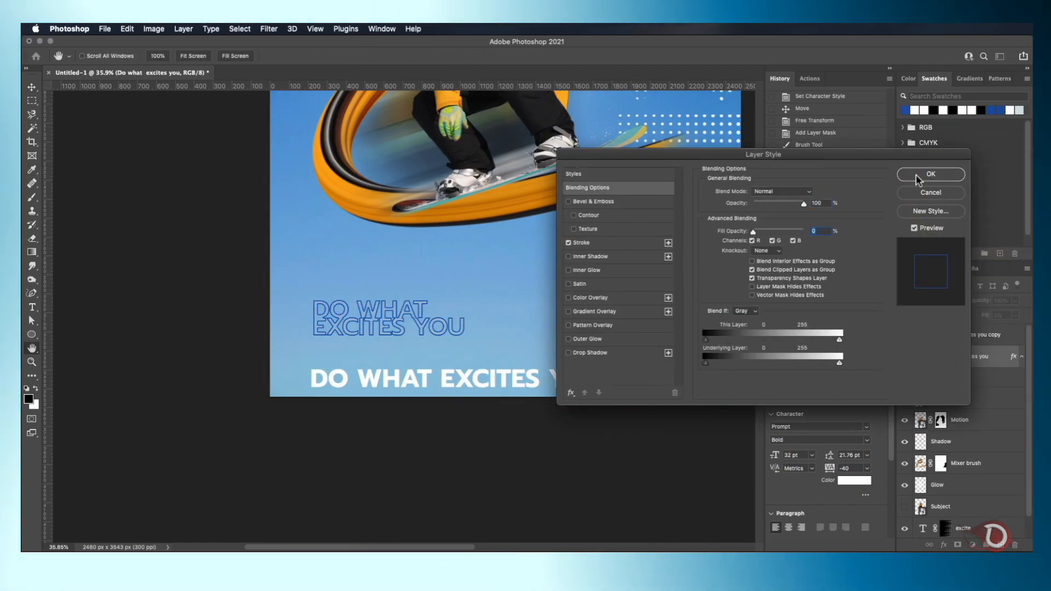
pyautogui.click(939, 173)
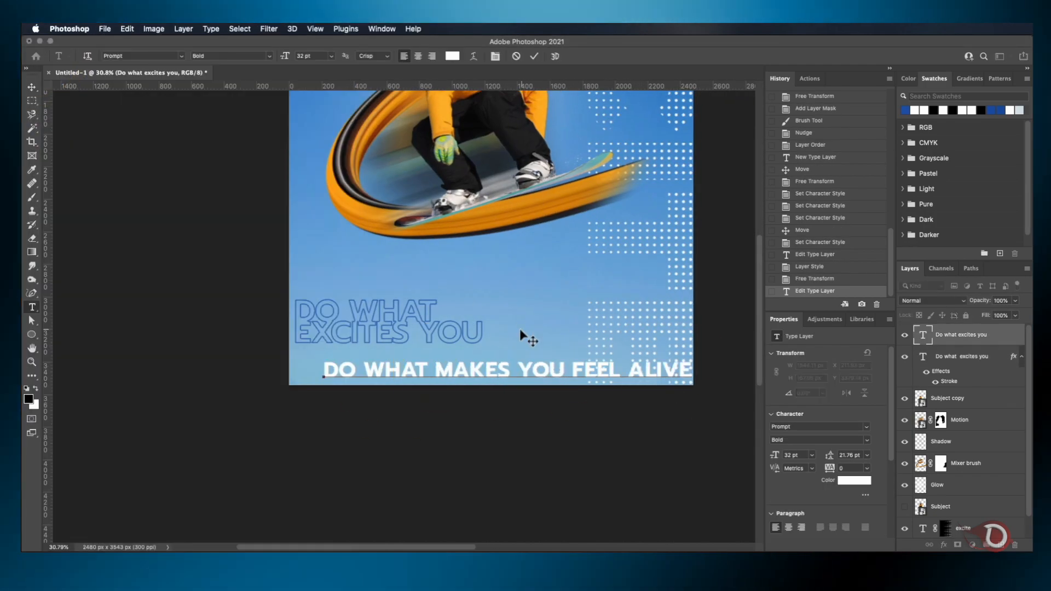
# Step: Reword the lower copy as DO WHAT MAKES YOU FEEL ALIVE in blue, scaled to about 16.37 pt under the outlined heading
pyautogui.hotkey('ctrl', 't')
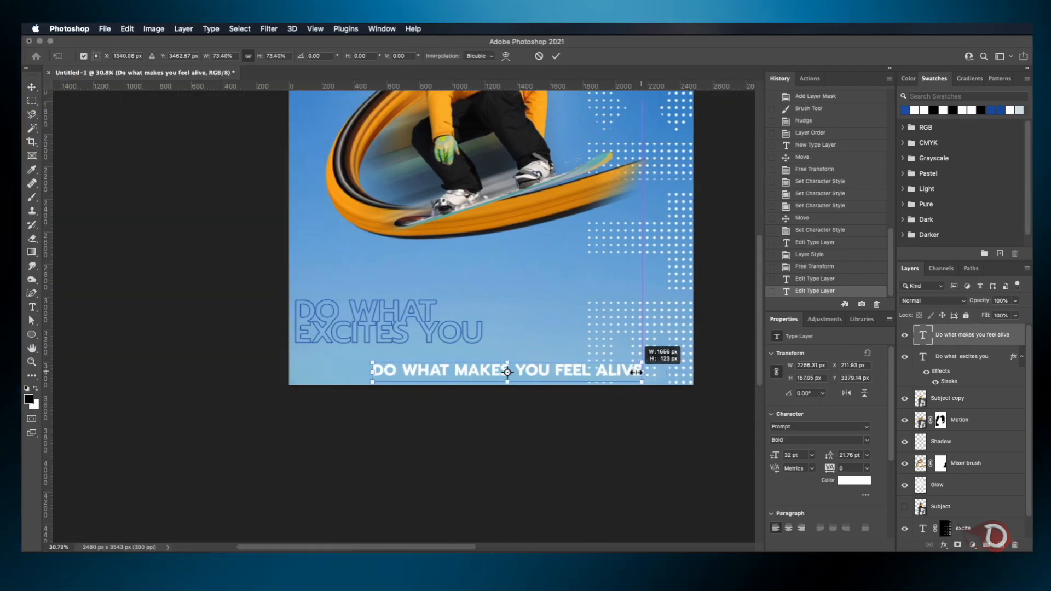
pyautogui.moveTo(639, 359); pyautogui.dragTo(532, 362)
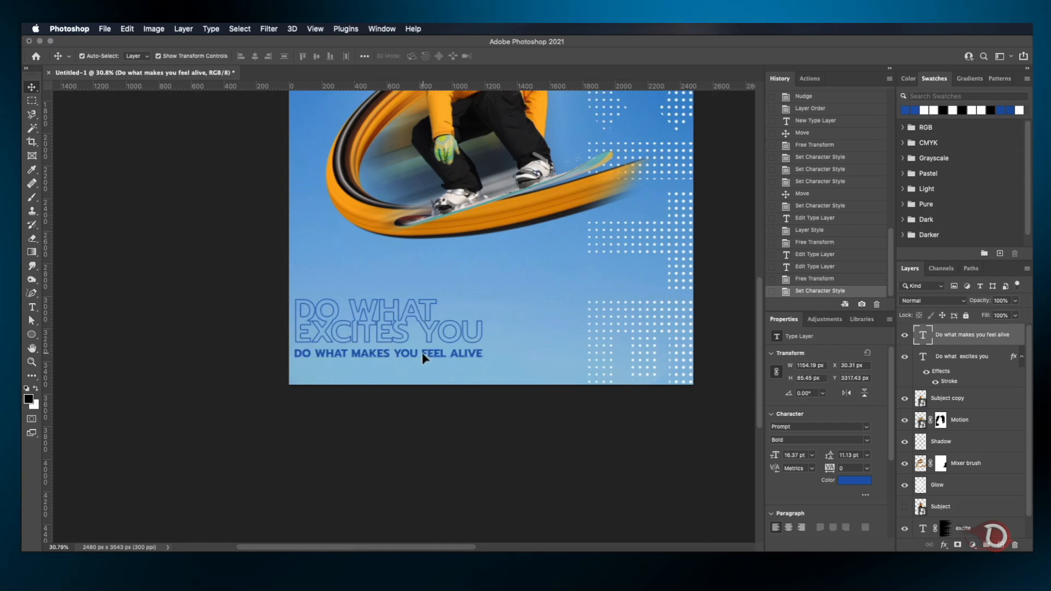